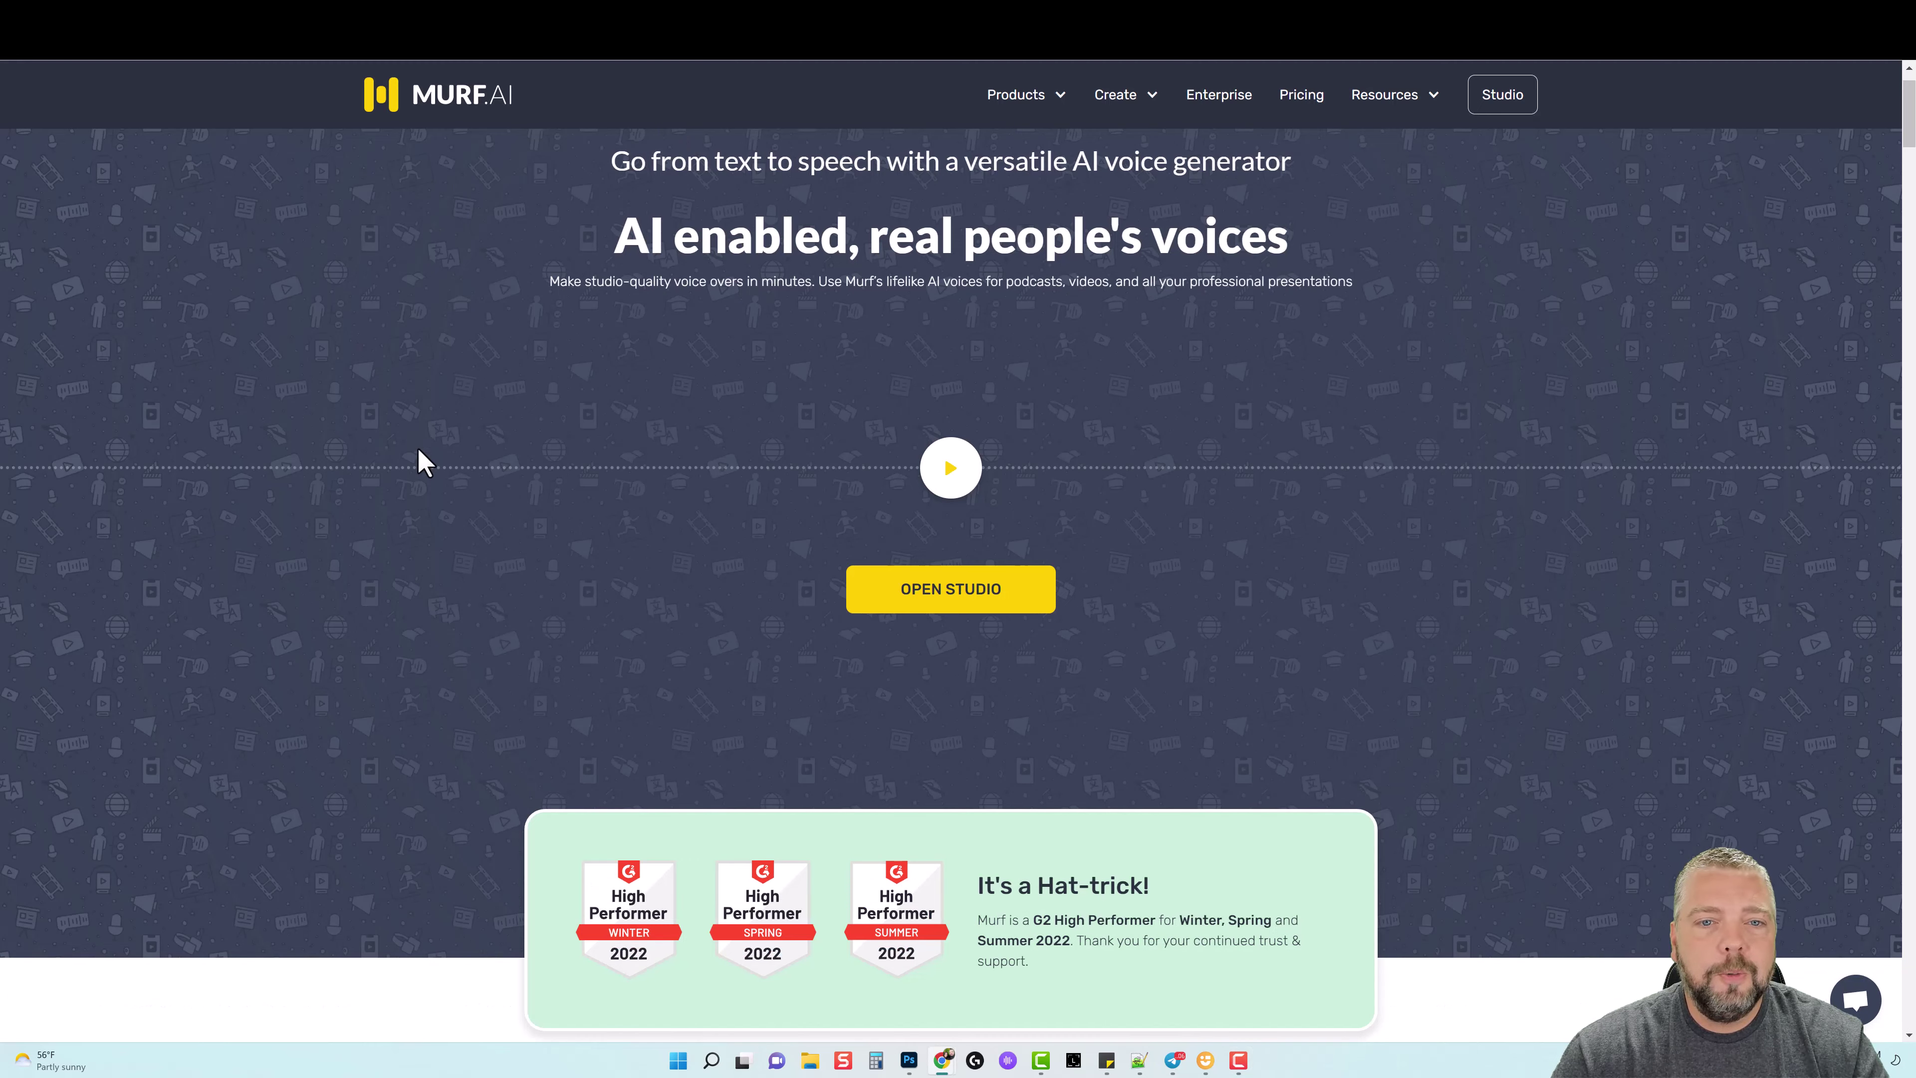
# - Scroll down the homepage to the 'Check out voice overs created using Murf' sample gallery
pyautogui.scroll(1, 457, 483)
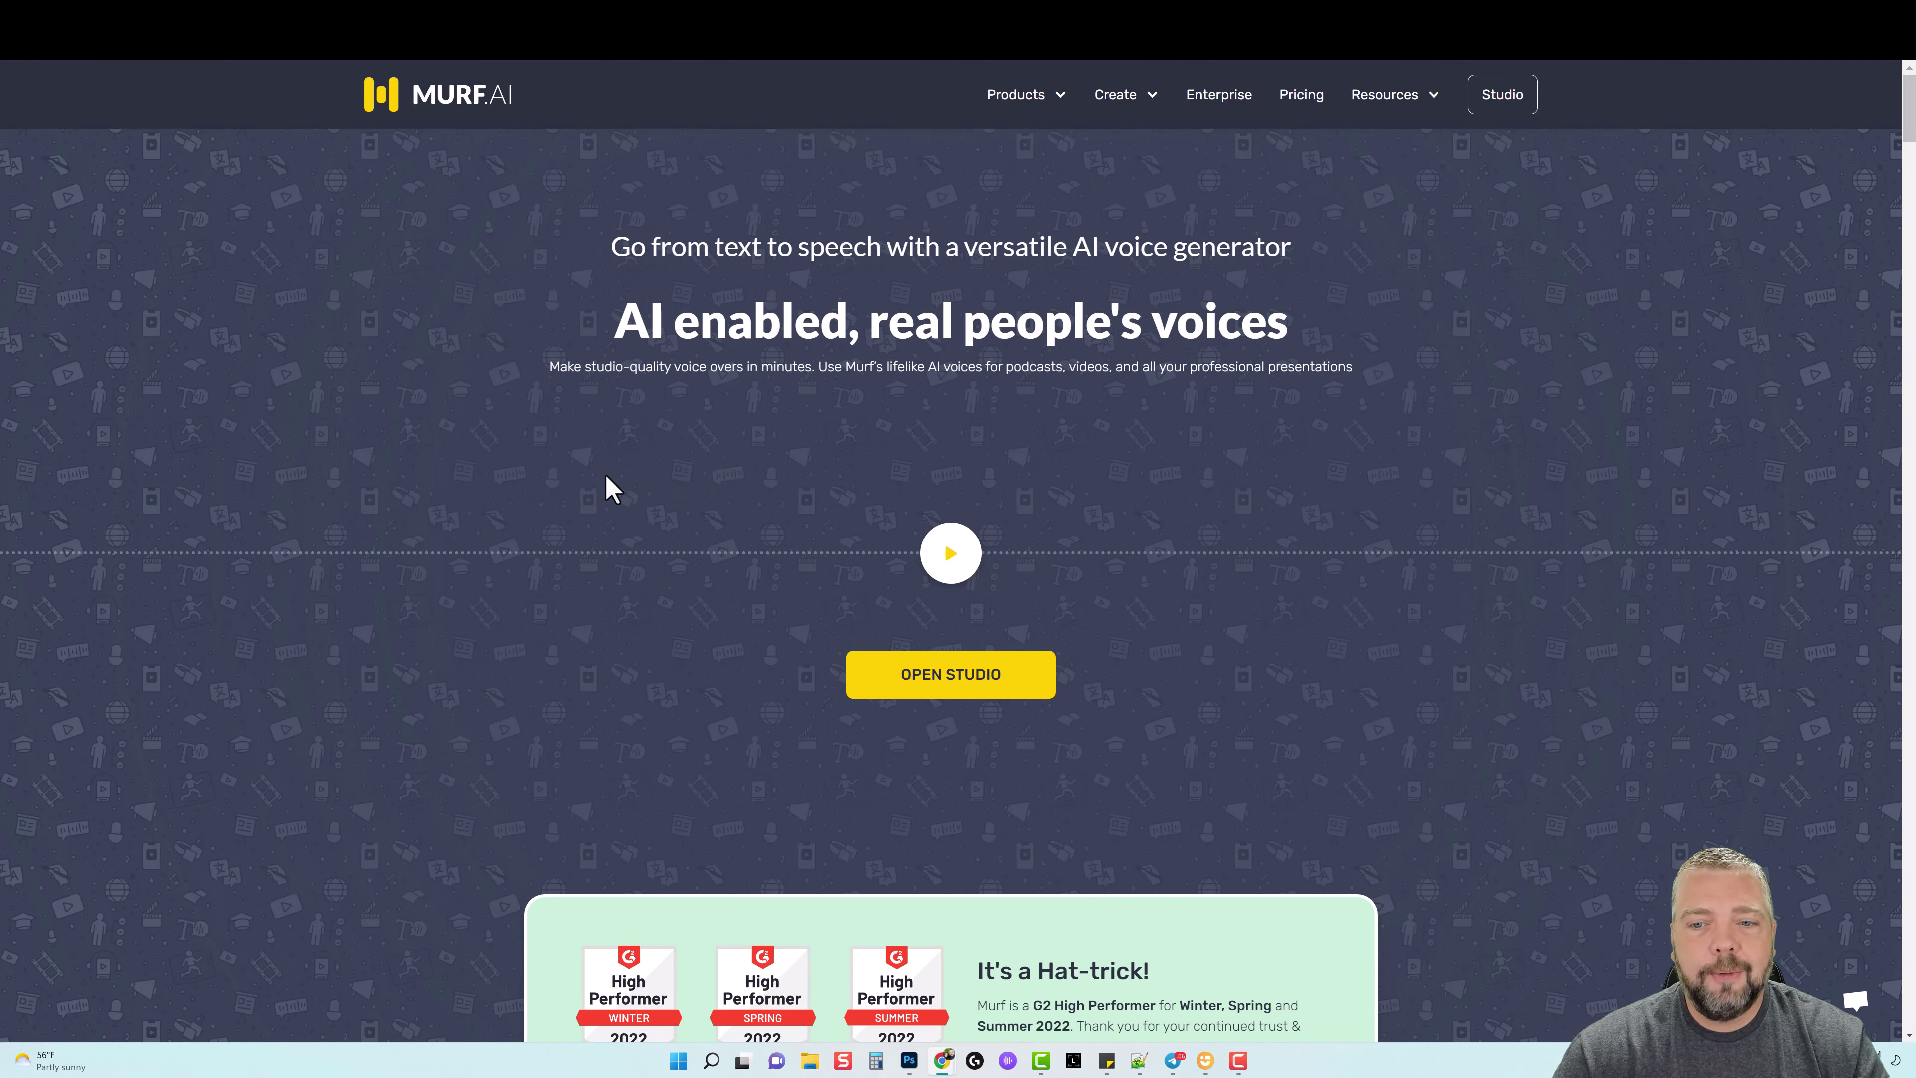
pyautogui.scroll(-3, 394, 526)
pyautogui.scroll(3, 385, 518)
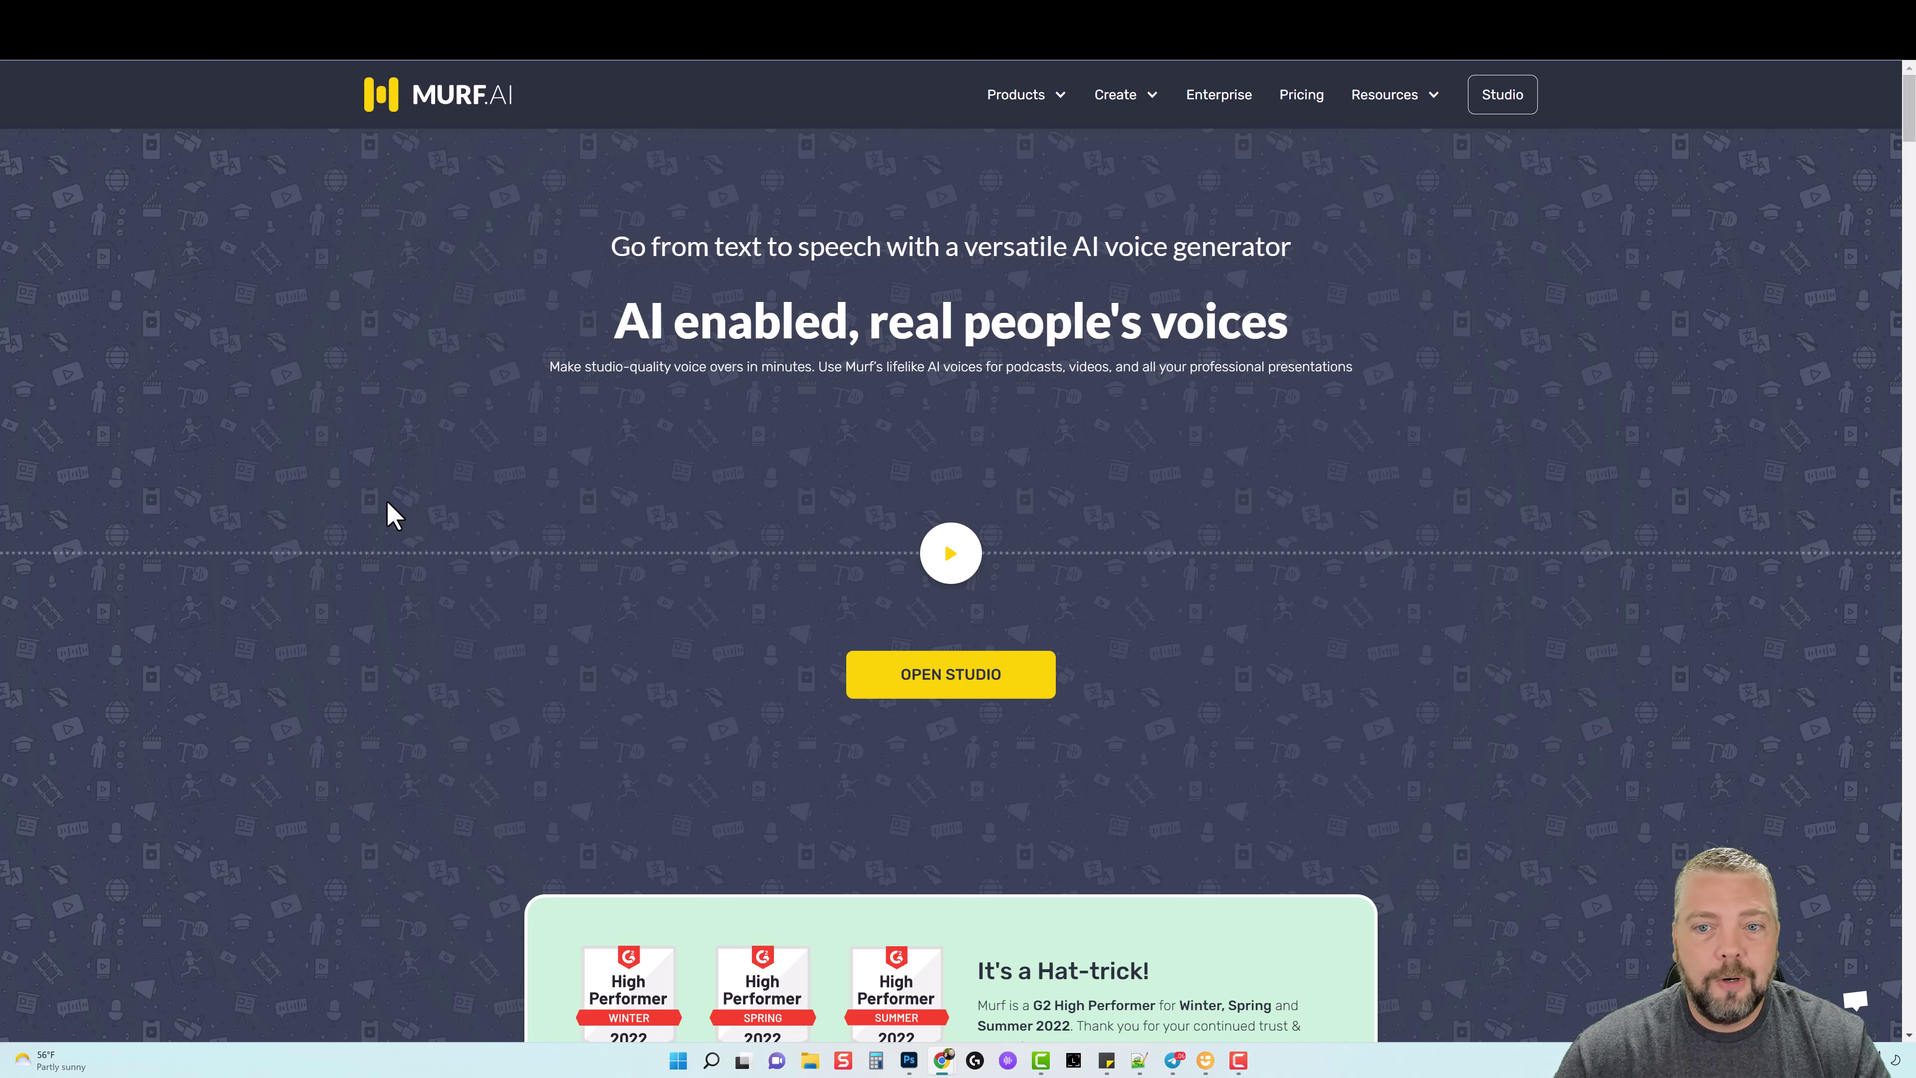
pyautogui.scroll(-5, 445, 532)
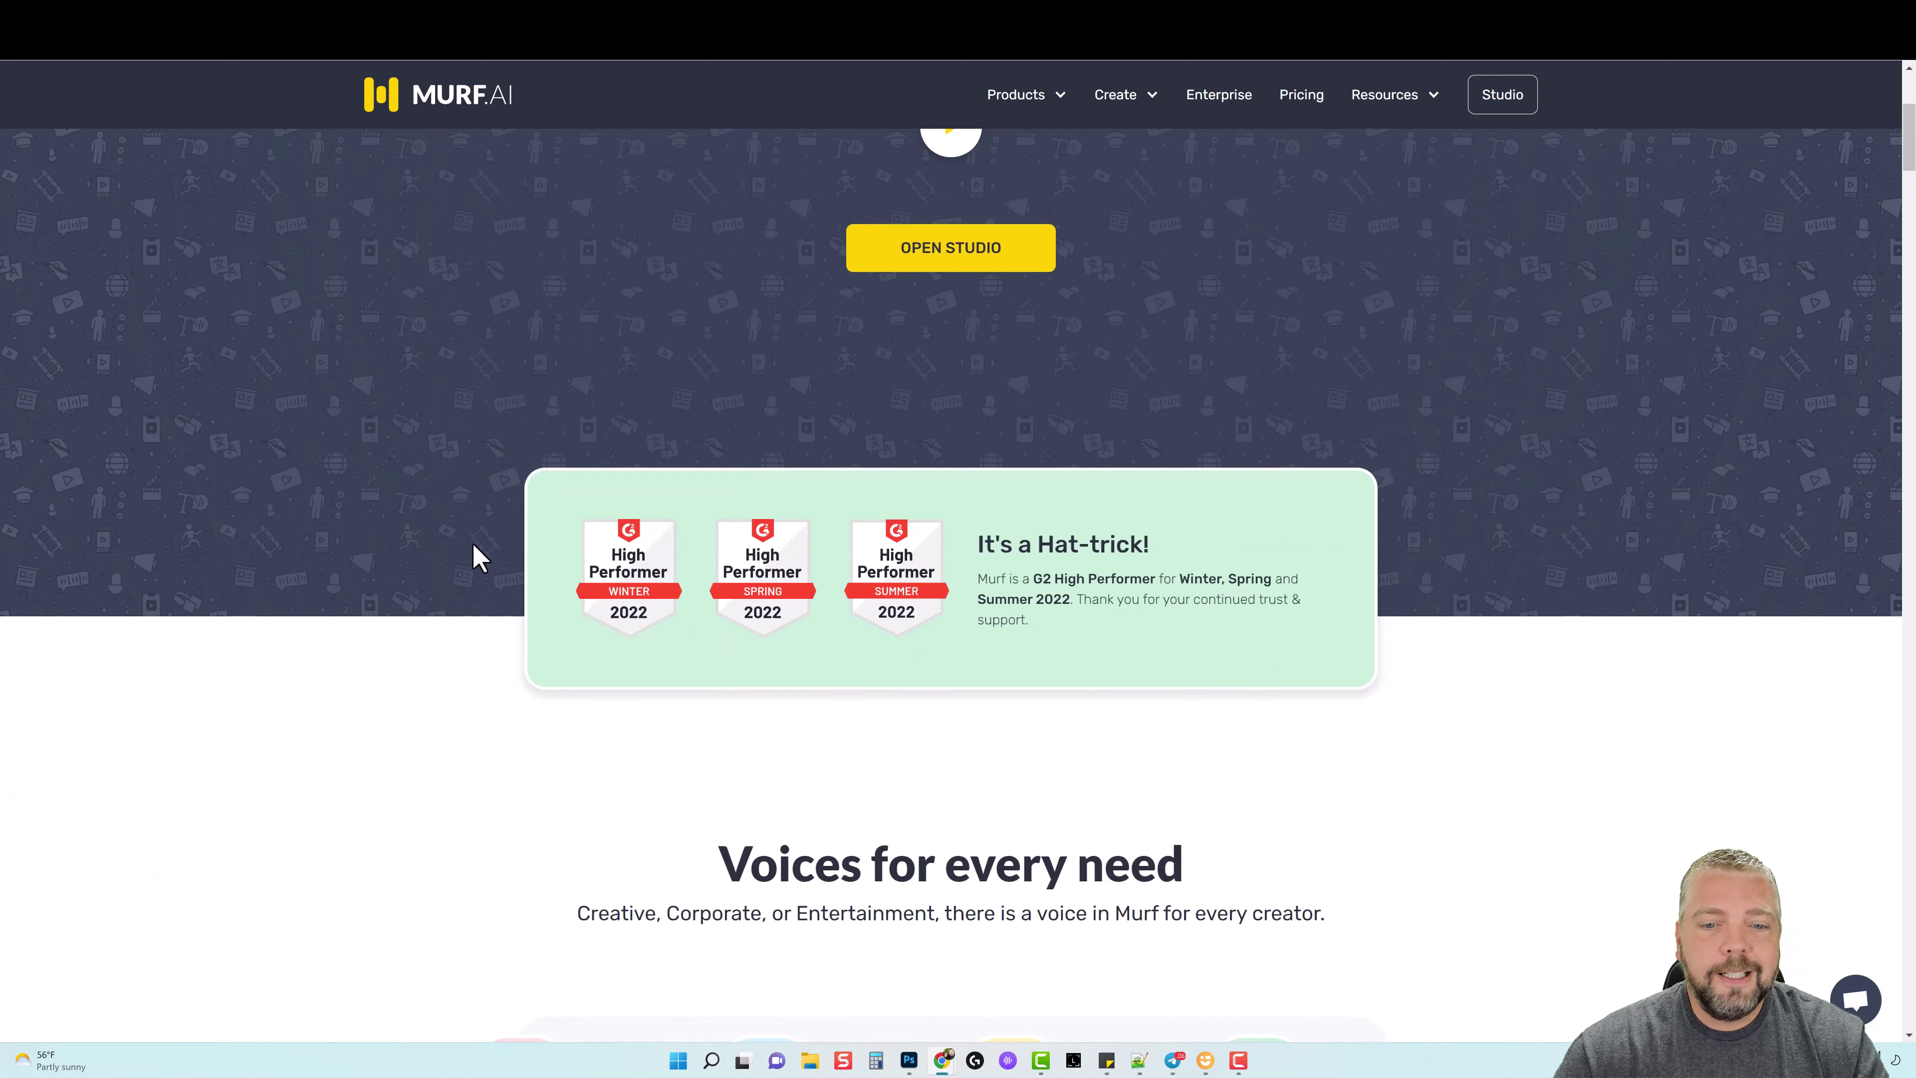
pyautogui.scroll(-10, 451, 538)
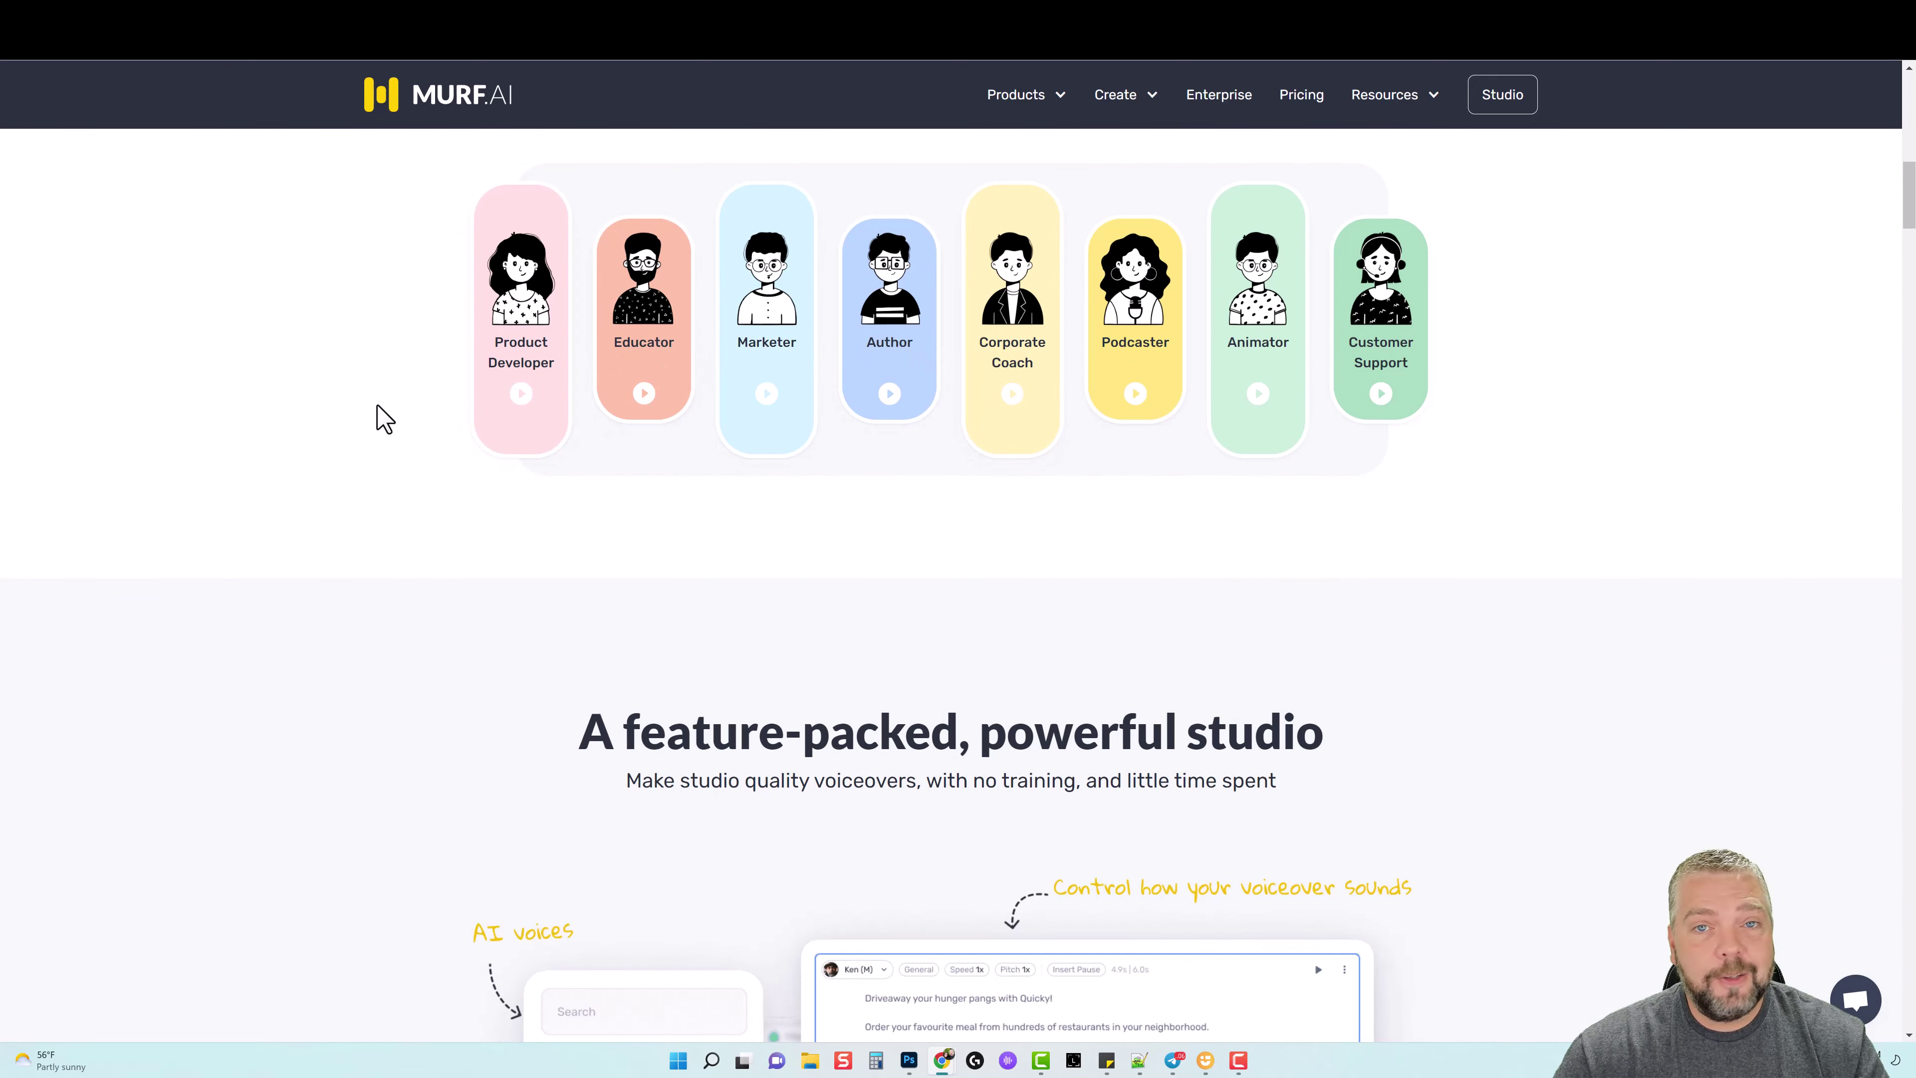
pyautogui.scroll(-8, 331, 529)
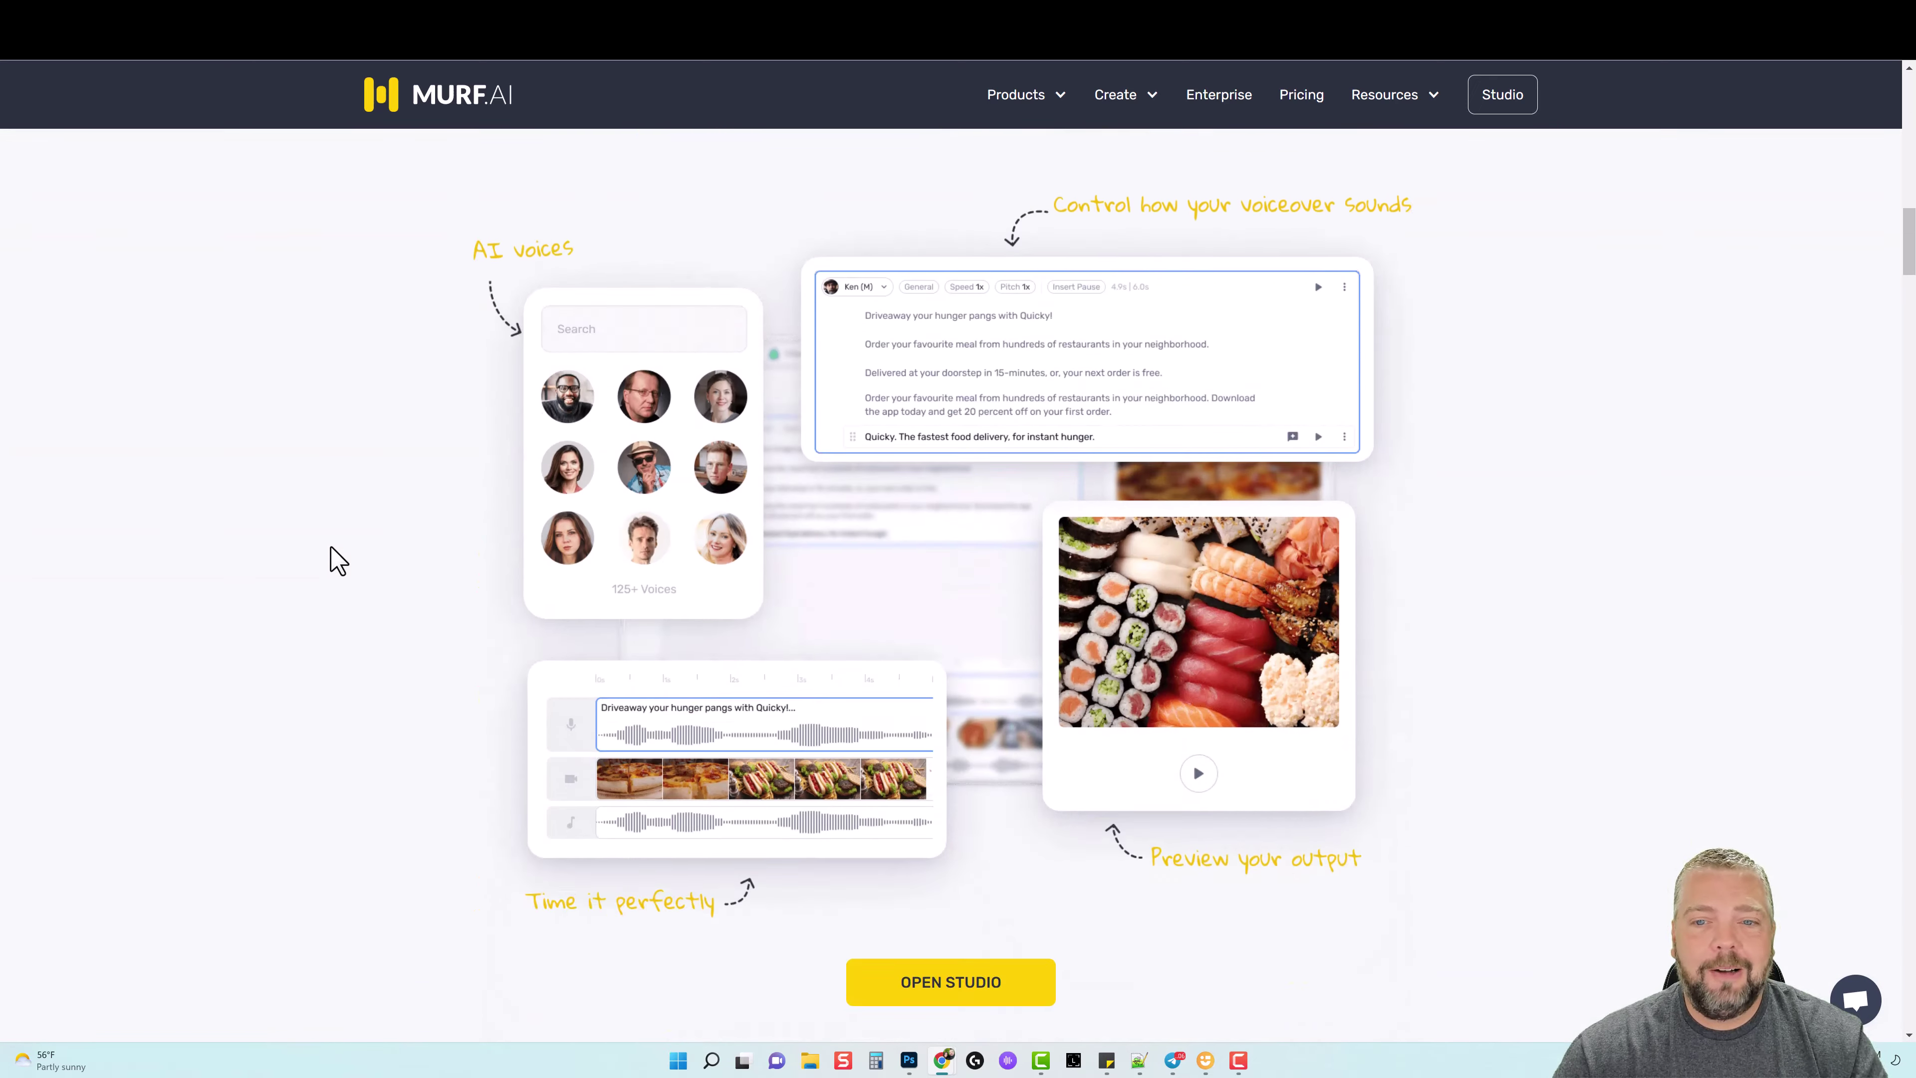
pyautogui.scroll(-18, 355, 551)
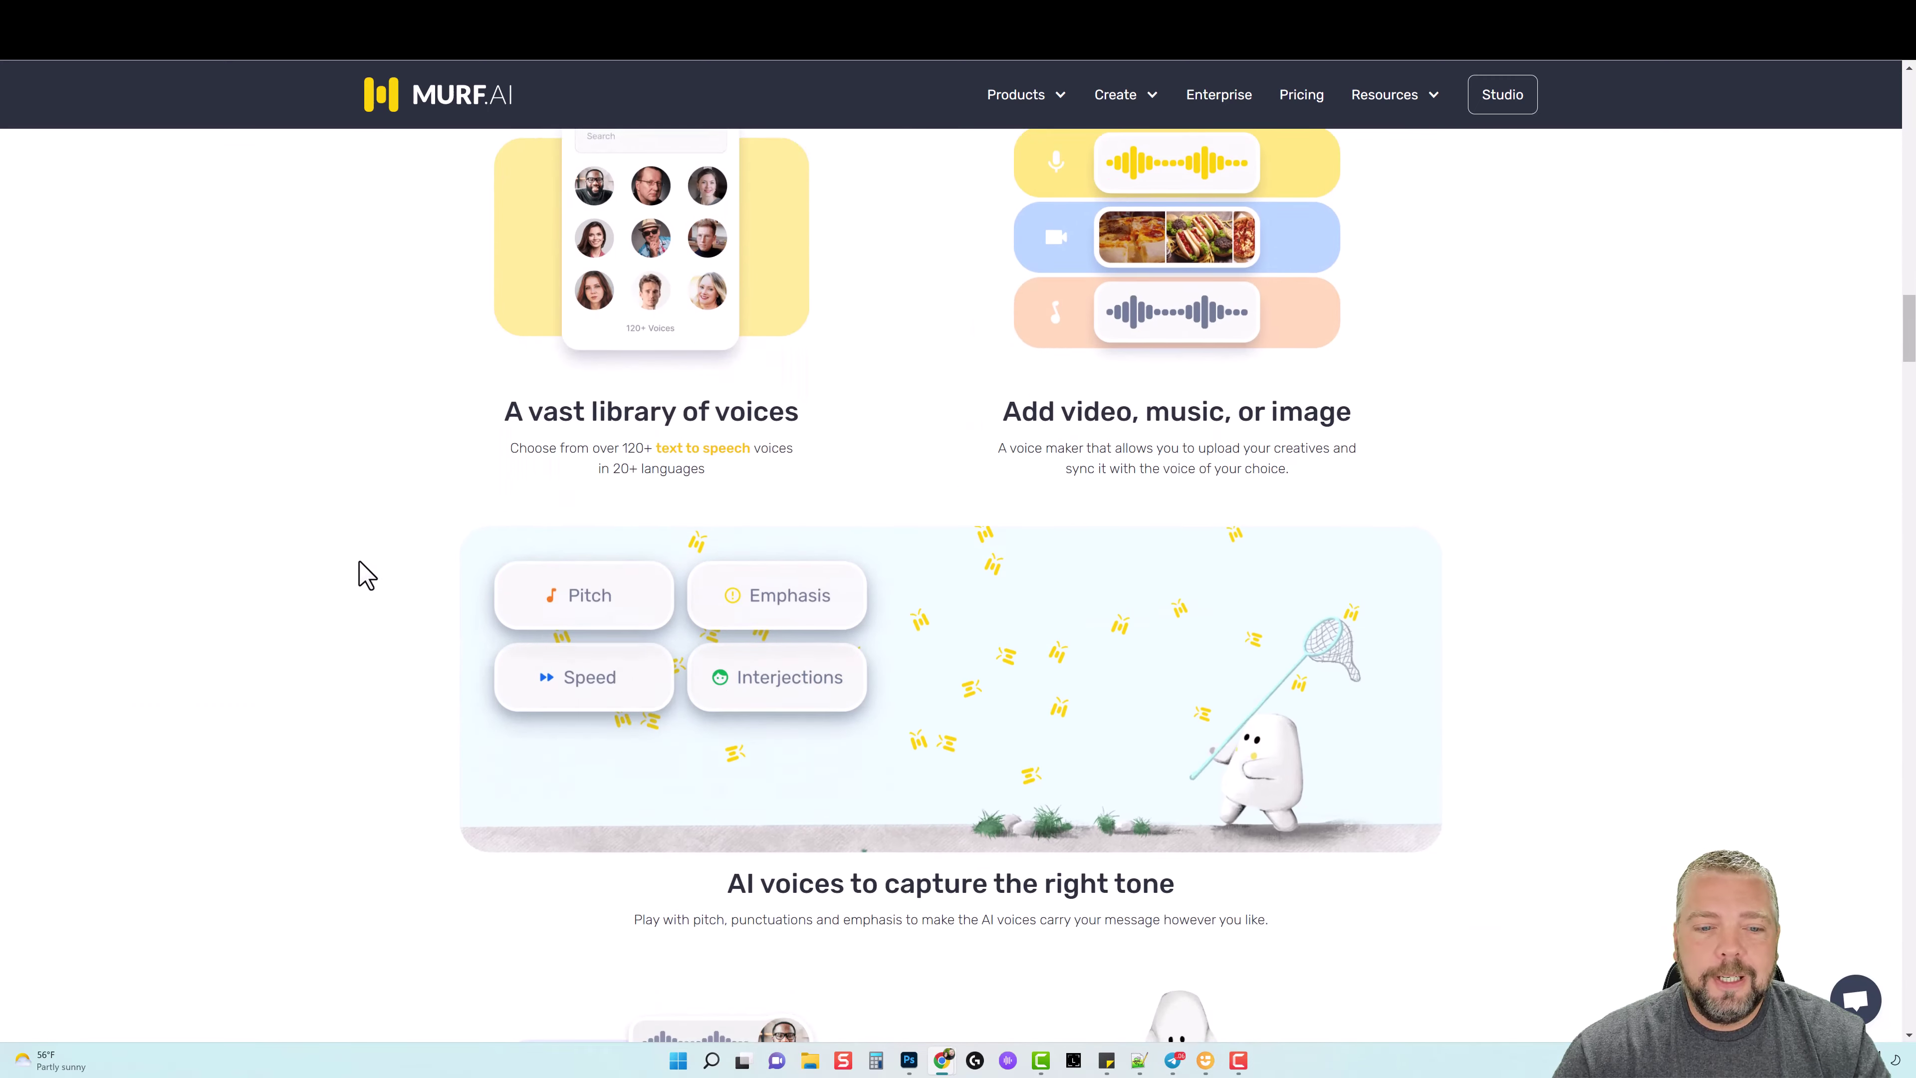
pyautogui.scroll(-15, 367, 570)
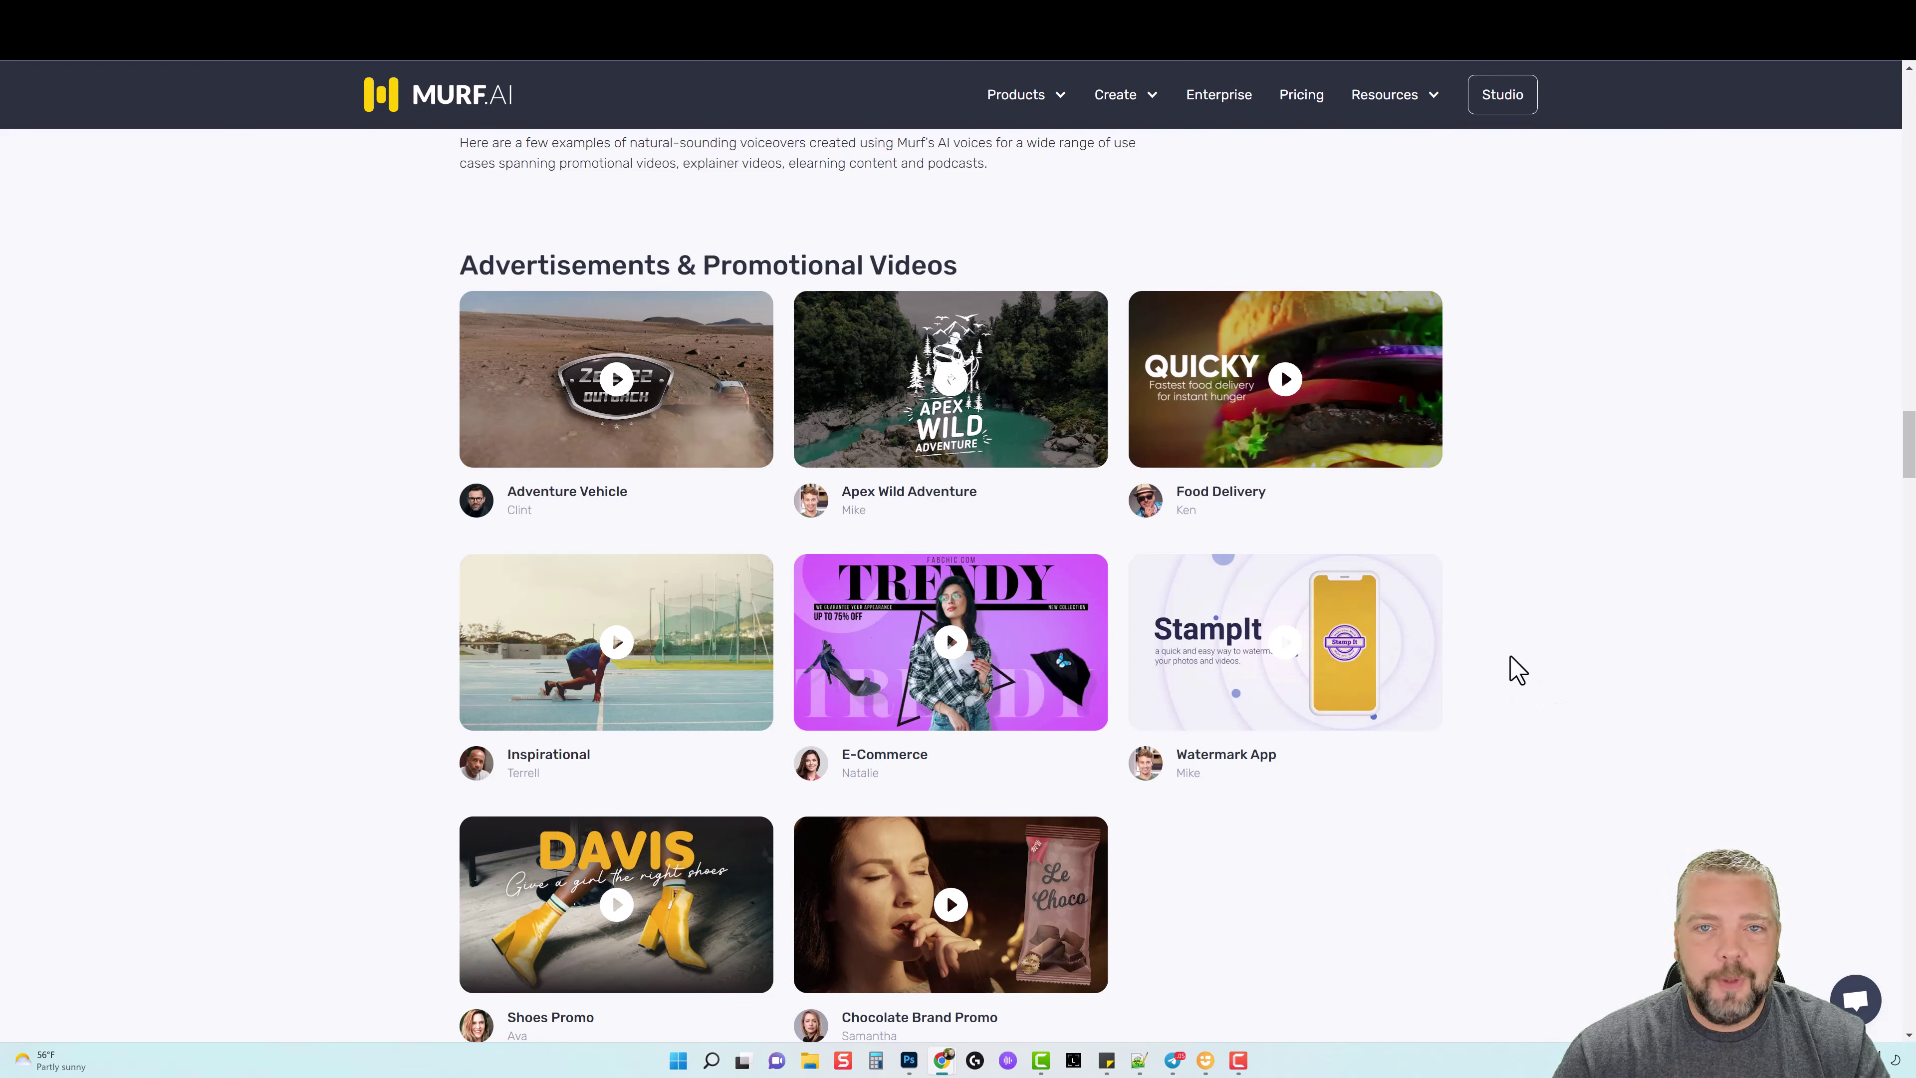
pyautogui.scroll(-10, 1325, 738)
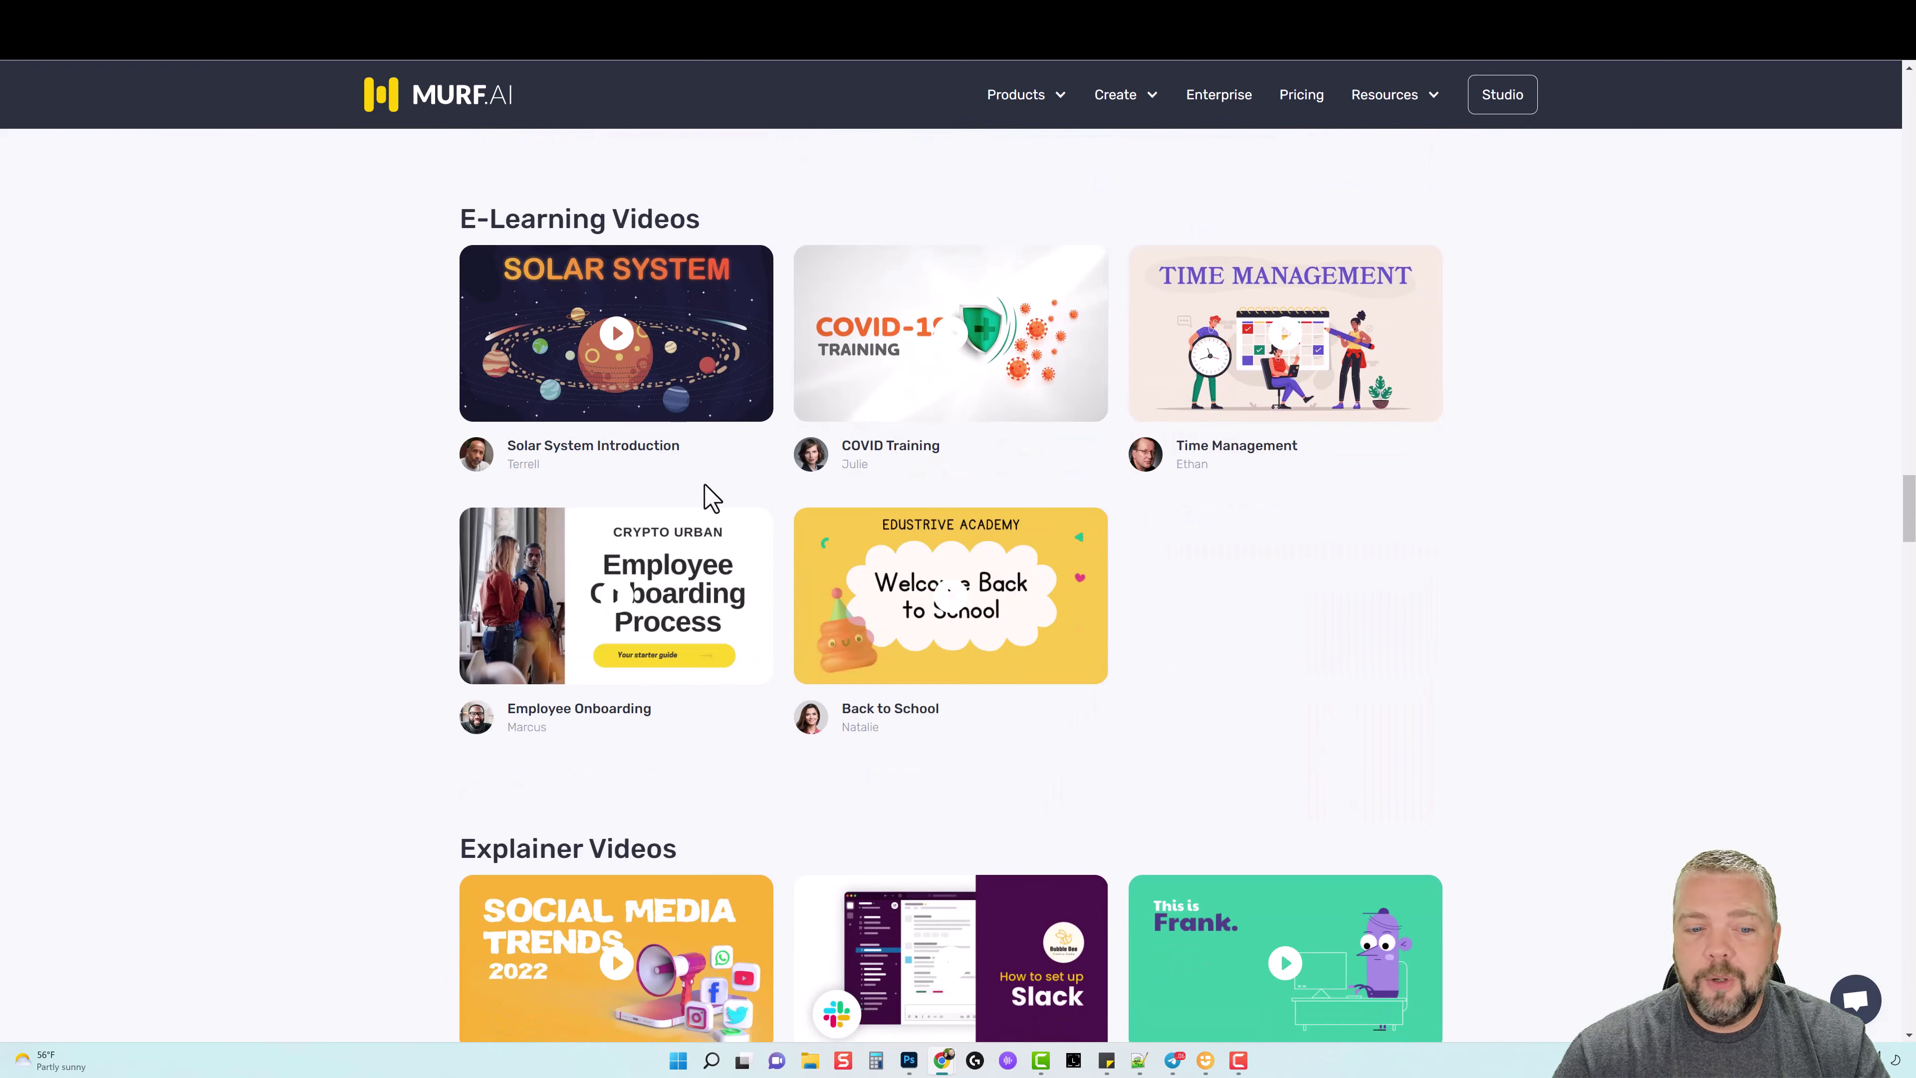
pyautogui.scroll(10, 773, 598)
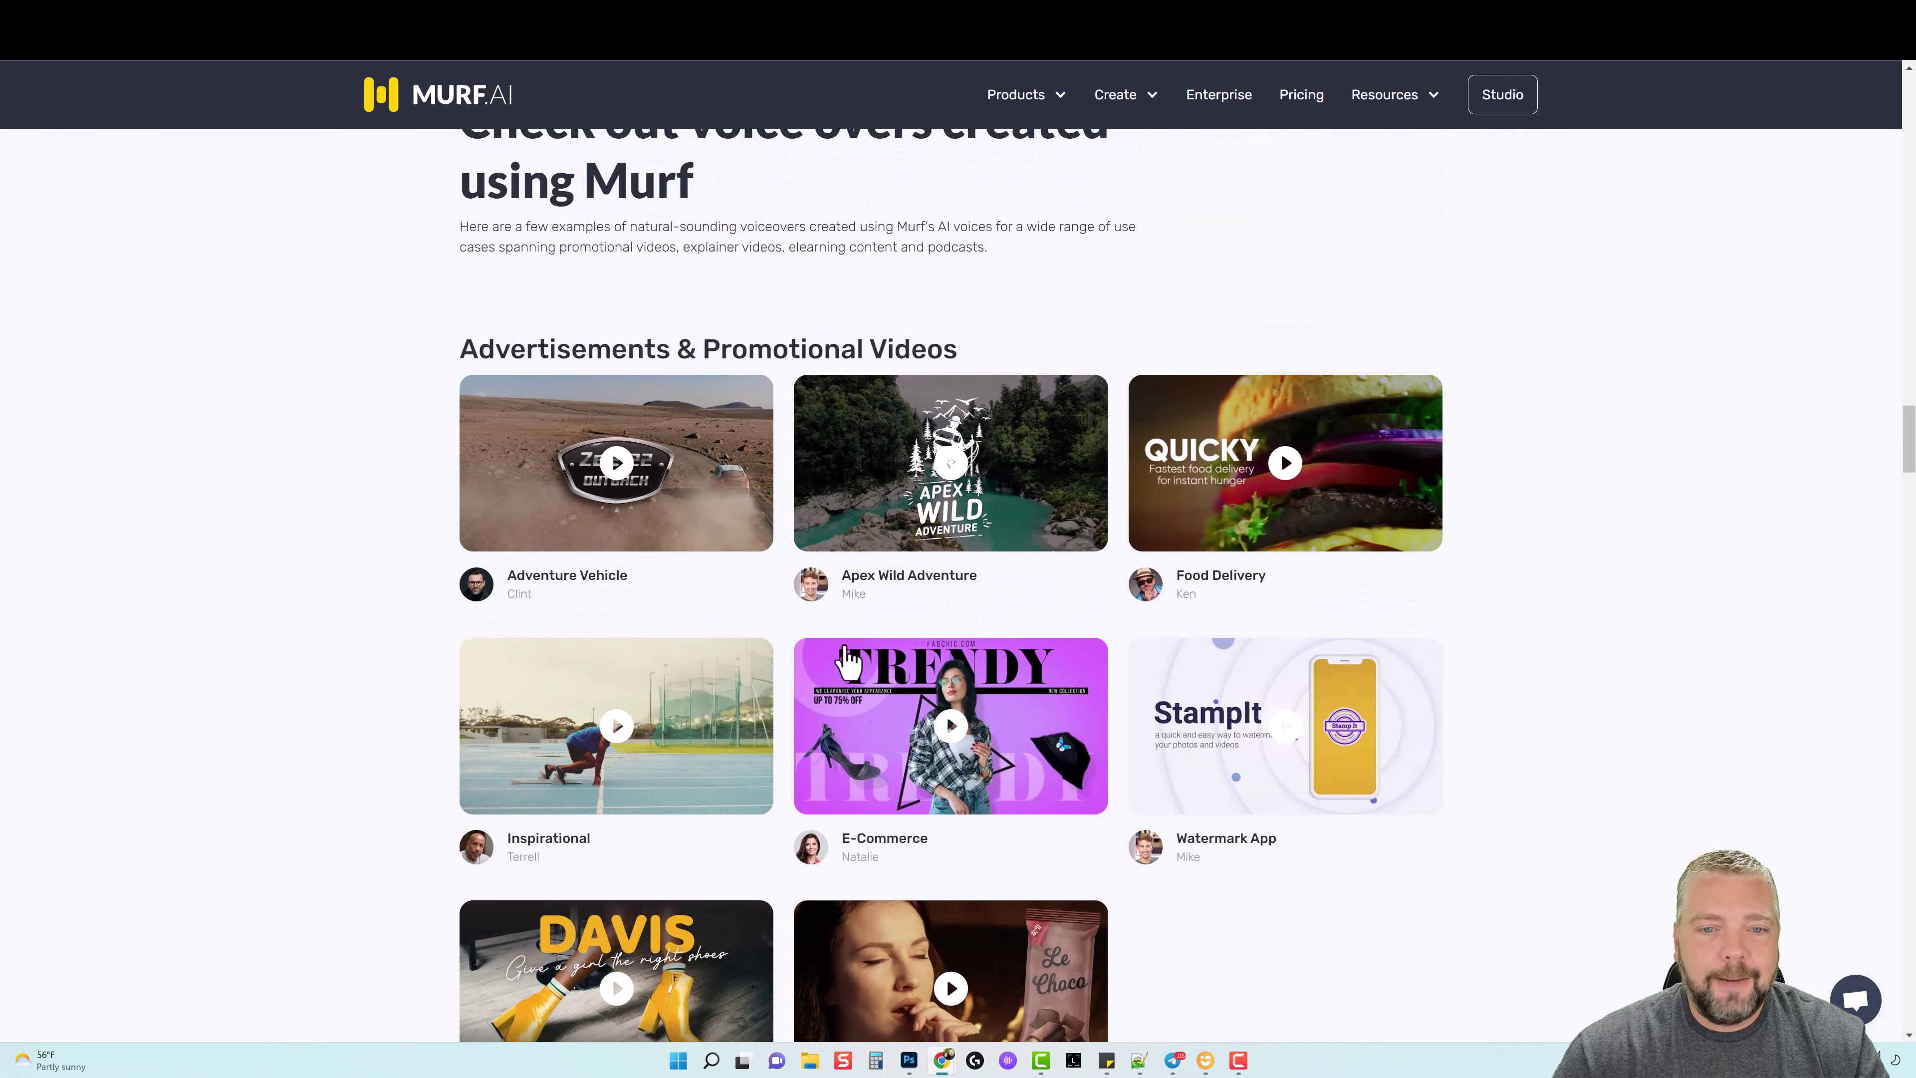
pyautogui.scroll(-8, 845, 661)
pyautogui.scroll(-8, 763, 762)
pyautogui.scroll(-2, 764, 763)
pyautogui.scroll(-4, 664, 428)
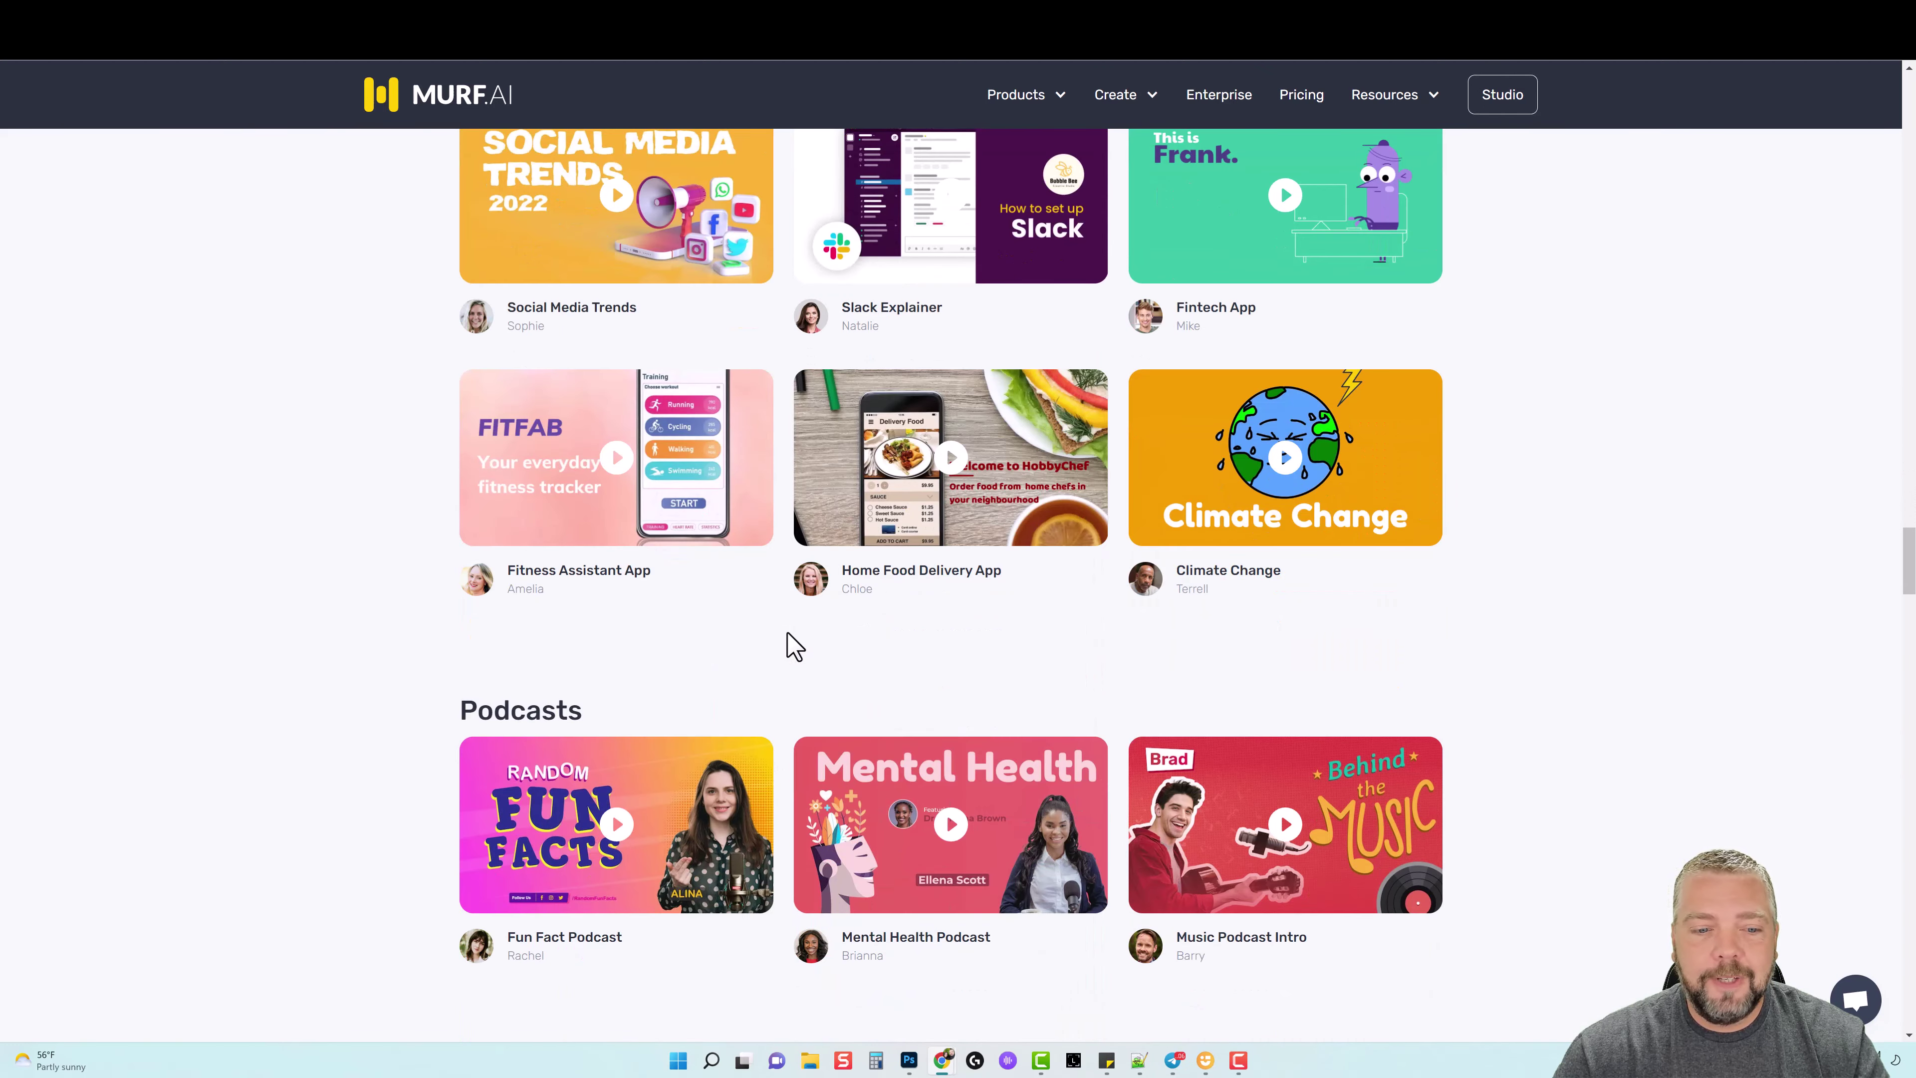
pyautogui.scroll(-3, 743, 676)
pyautogui.scroll(15, 885, 710)
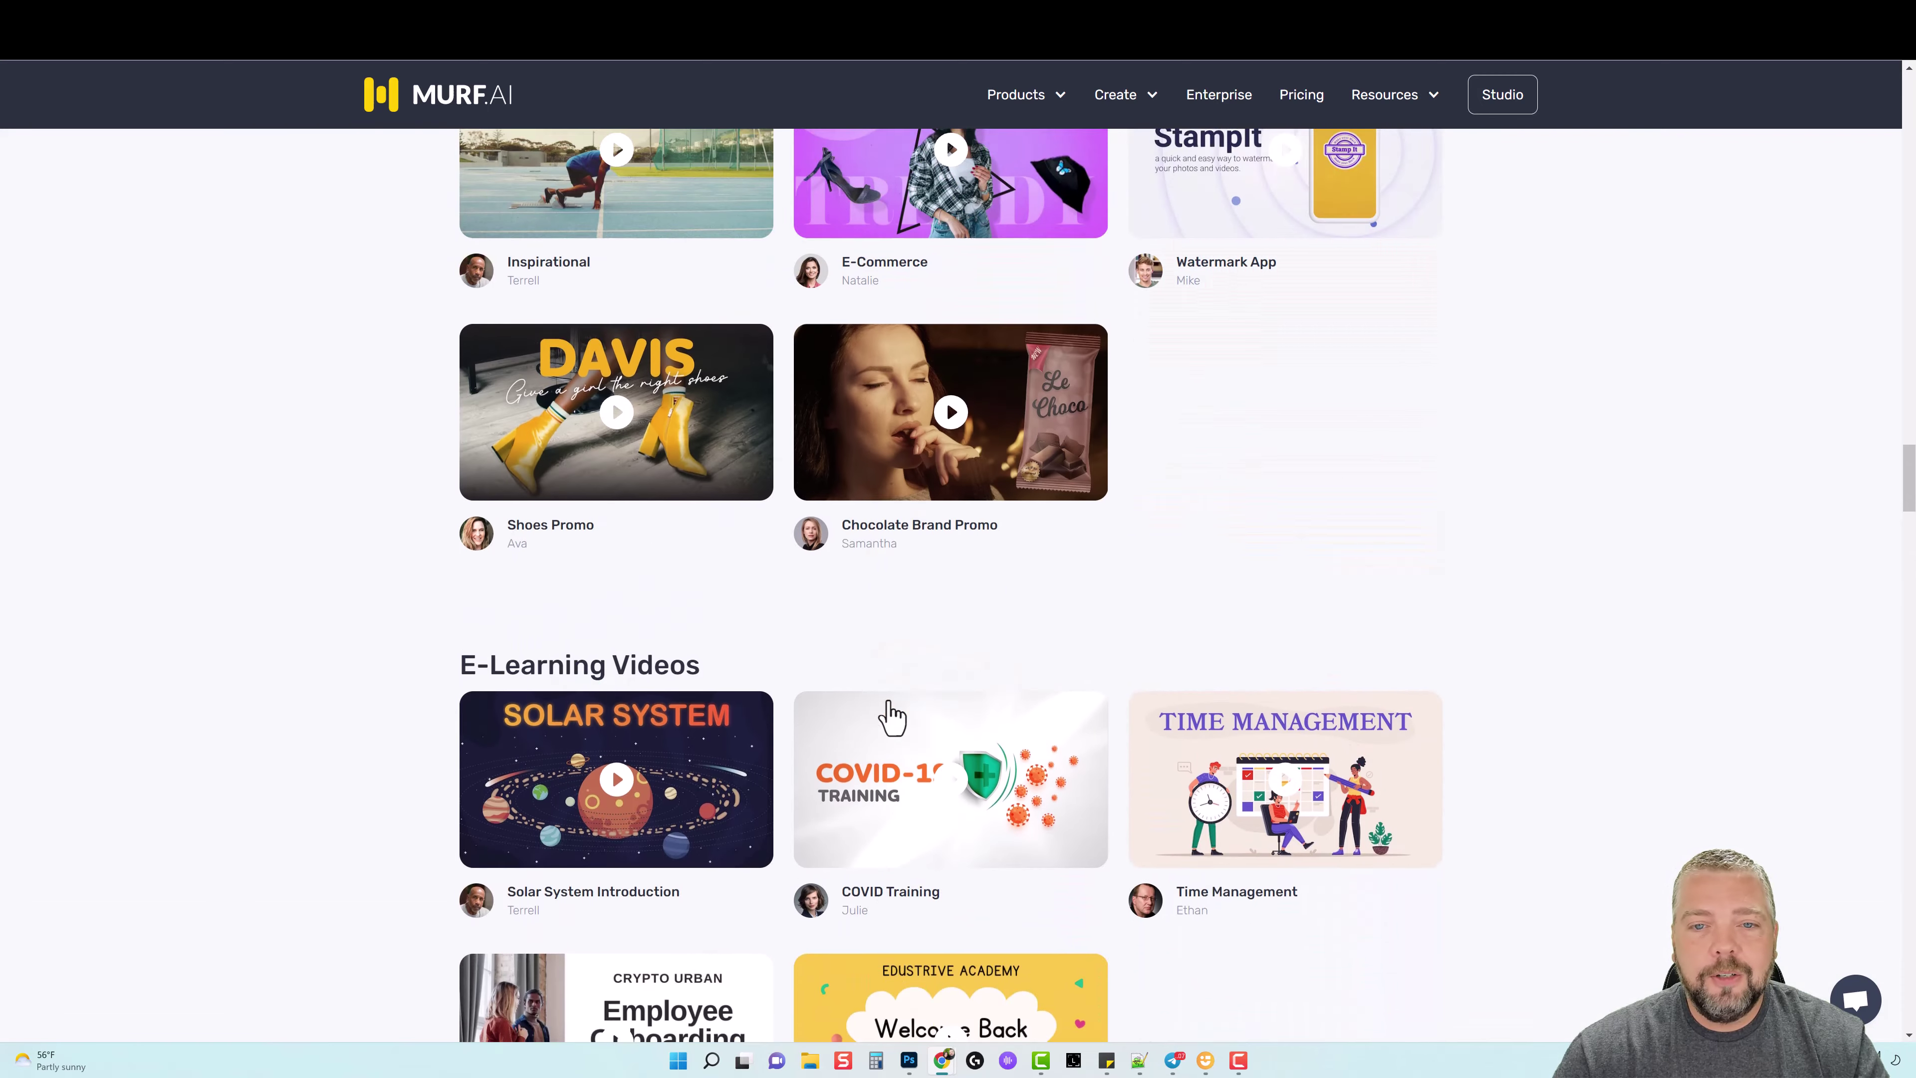
pyautogui.scroll(6, 891, 717)
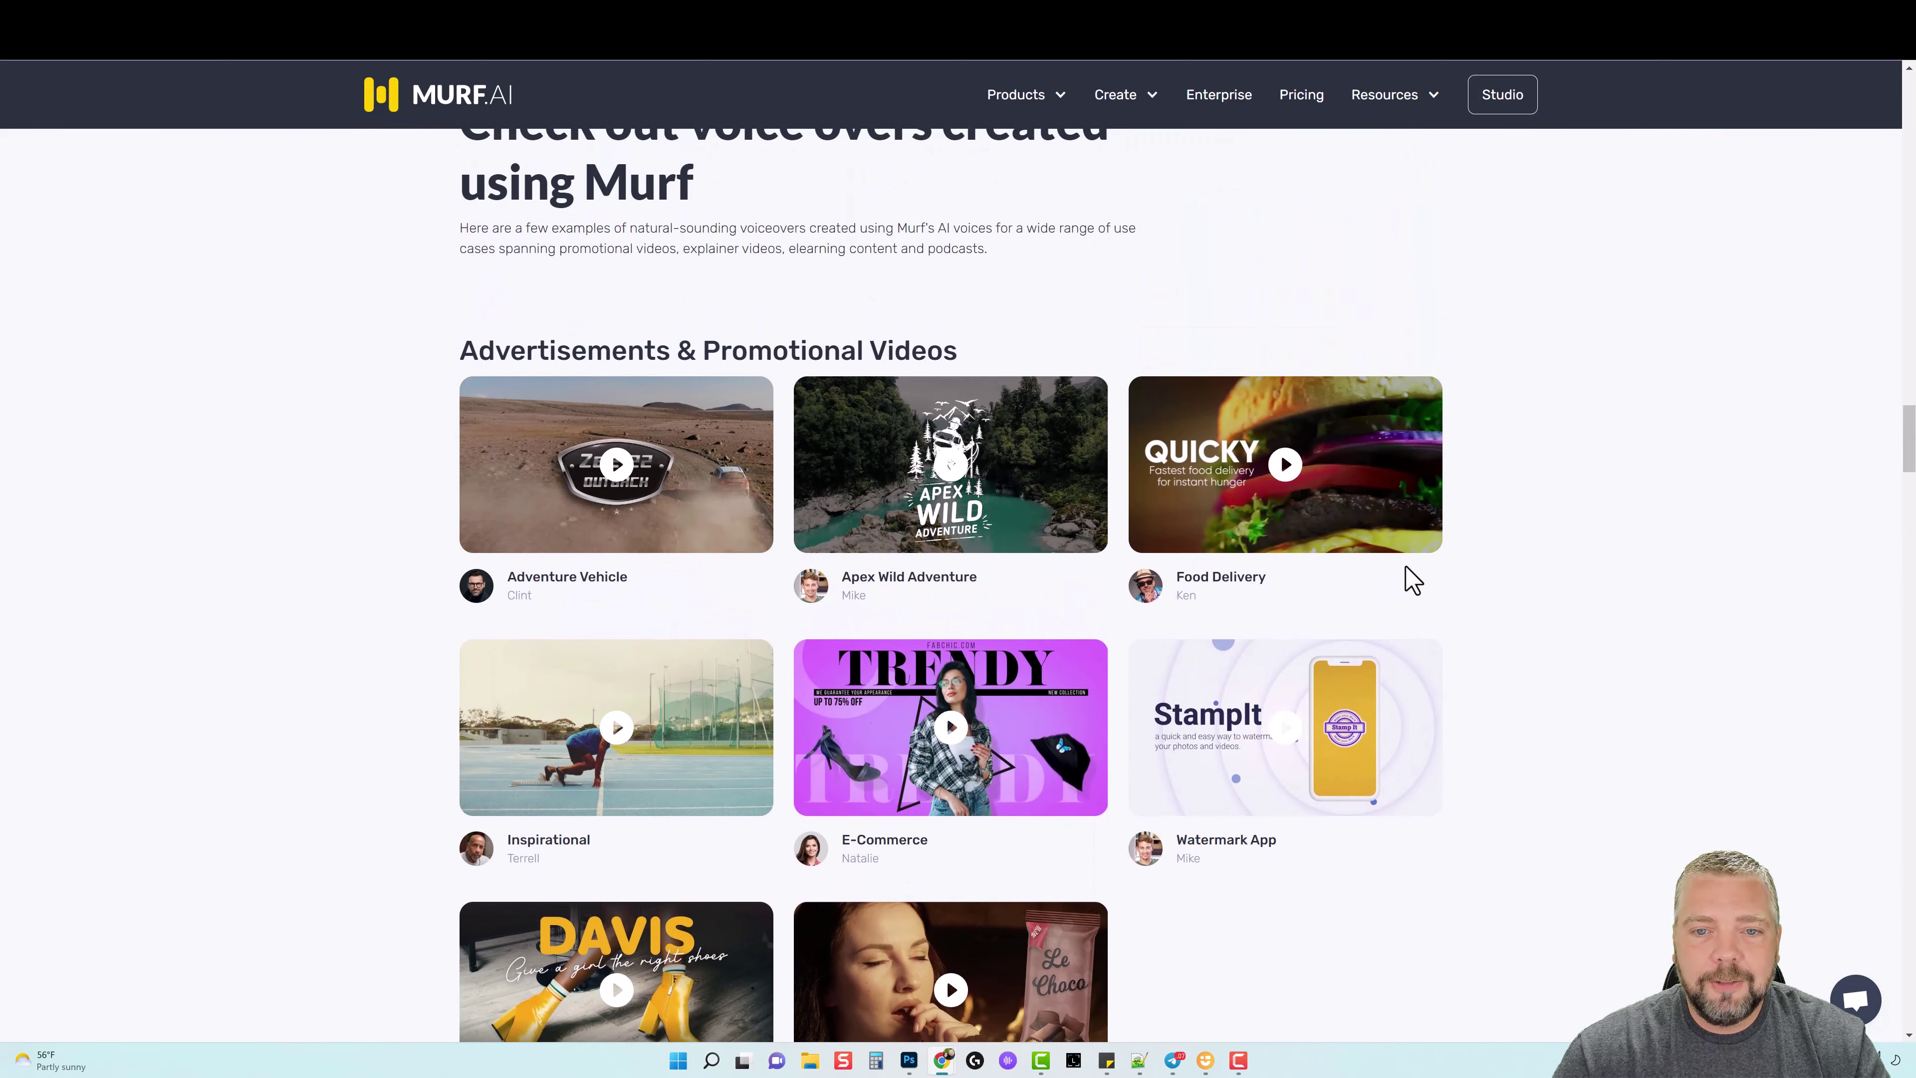
pyautogui.scroll(-3, 1103, 441)
pyautogui.scroll(2, 1035, 538)
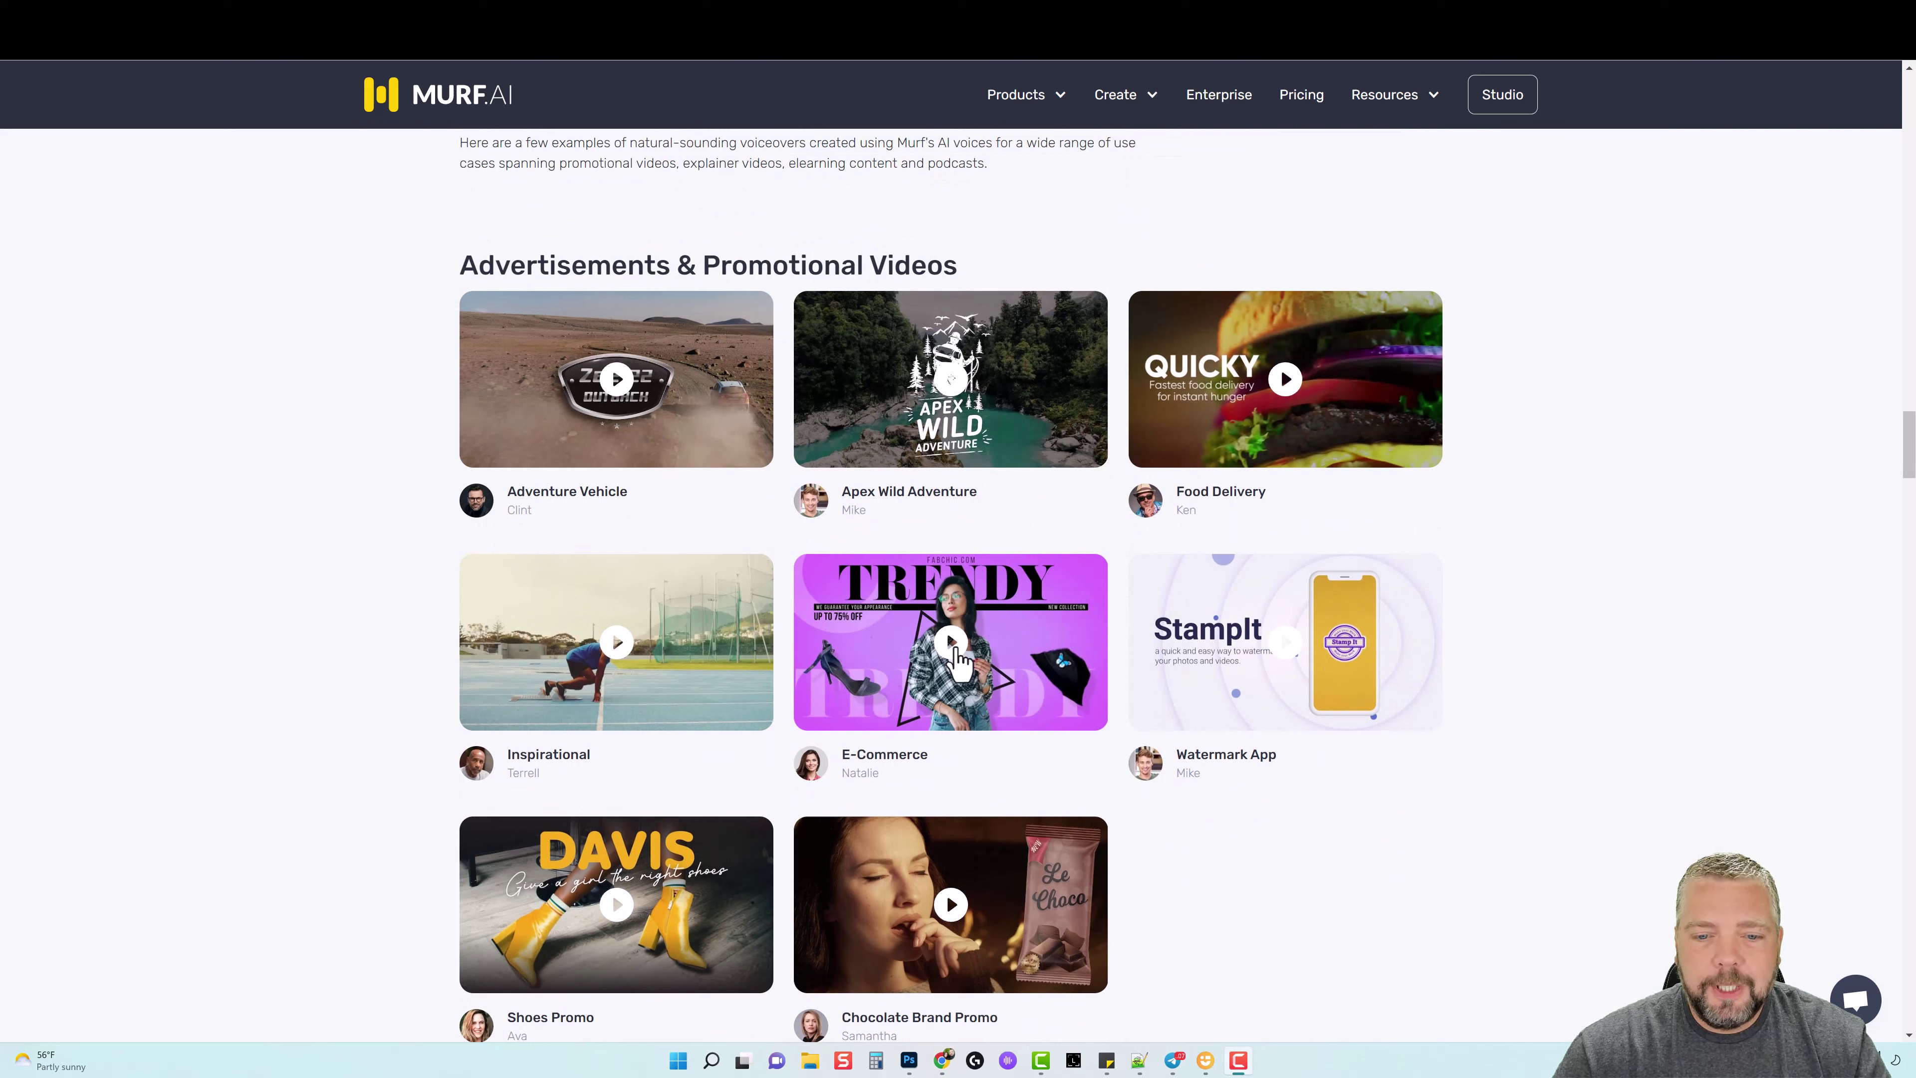
# - Play the E-Commerce and Food Delivery sample videos, then pause Food Delivery
pyautogui.click(952, 643)
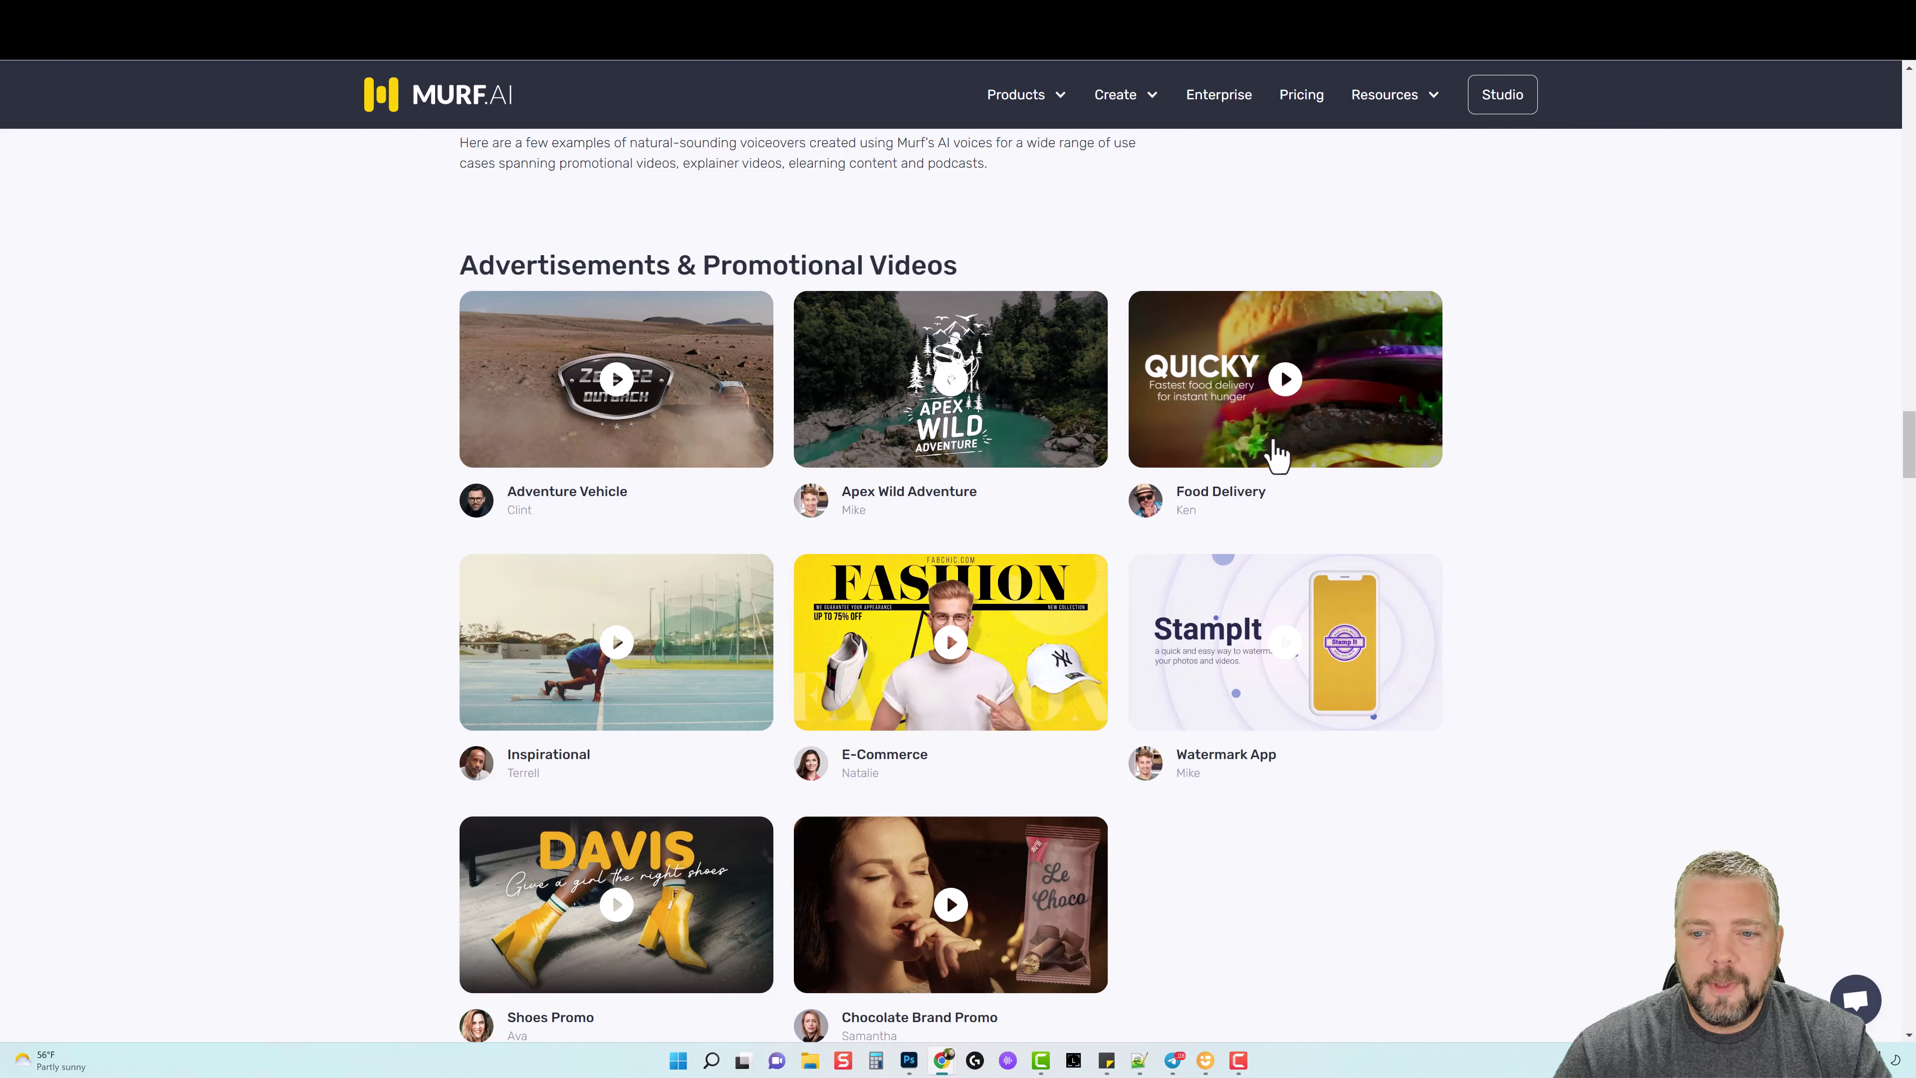
pyautogui.click(1285, 383)
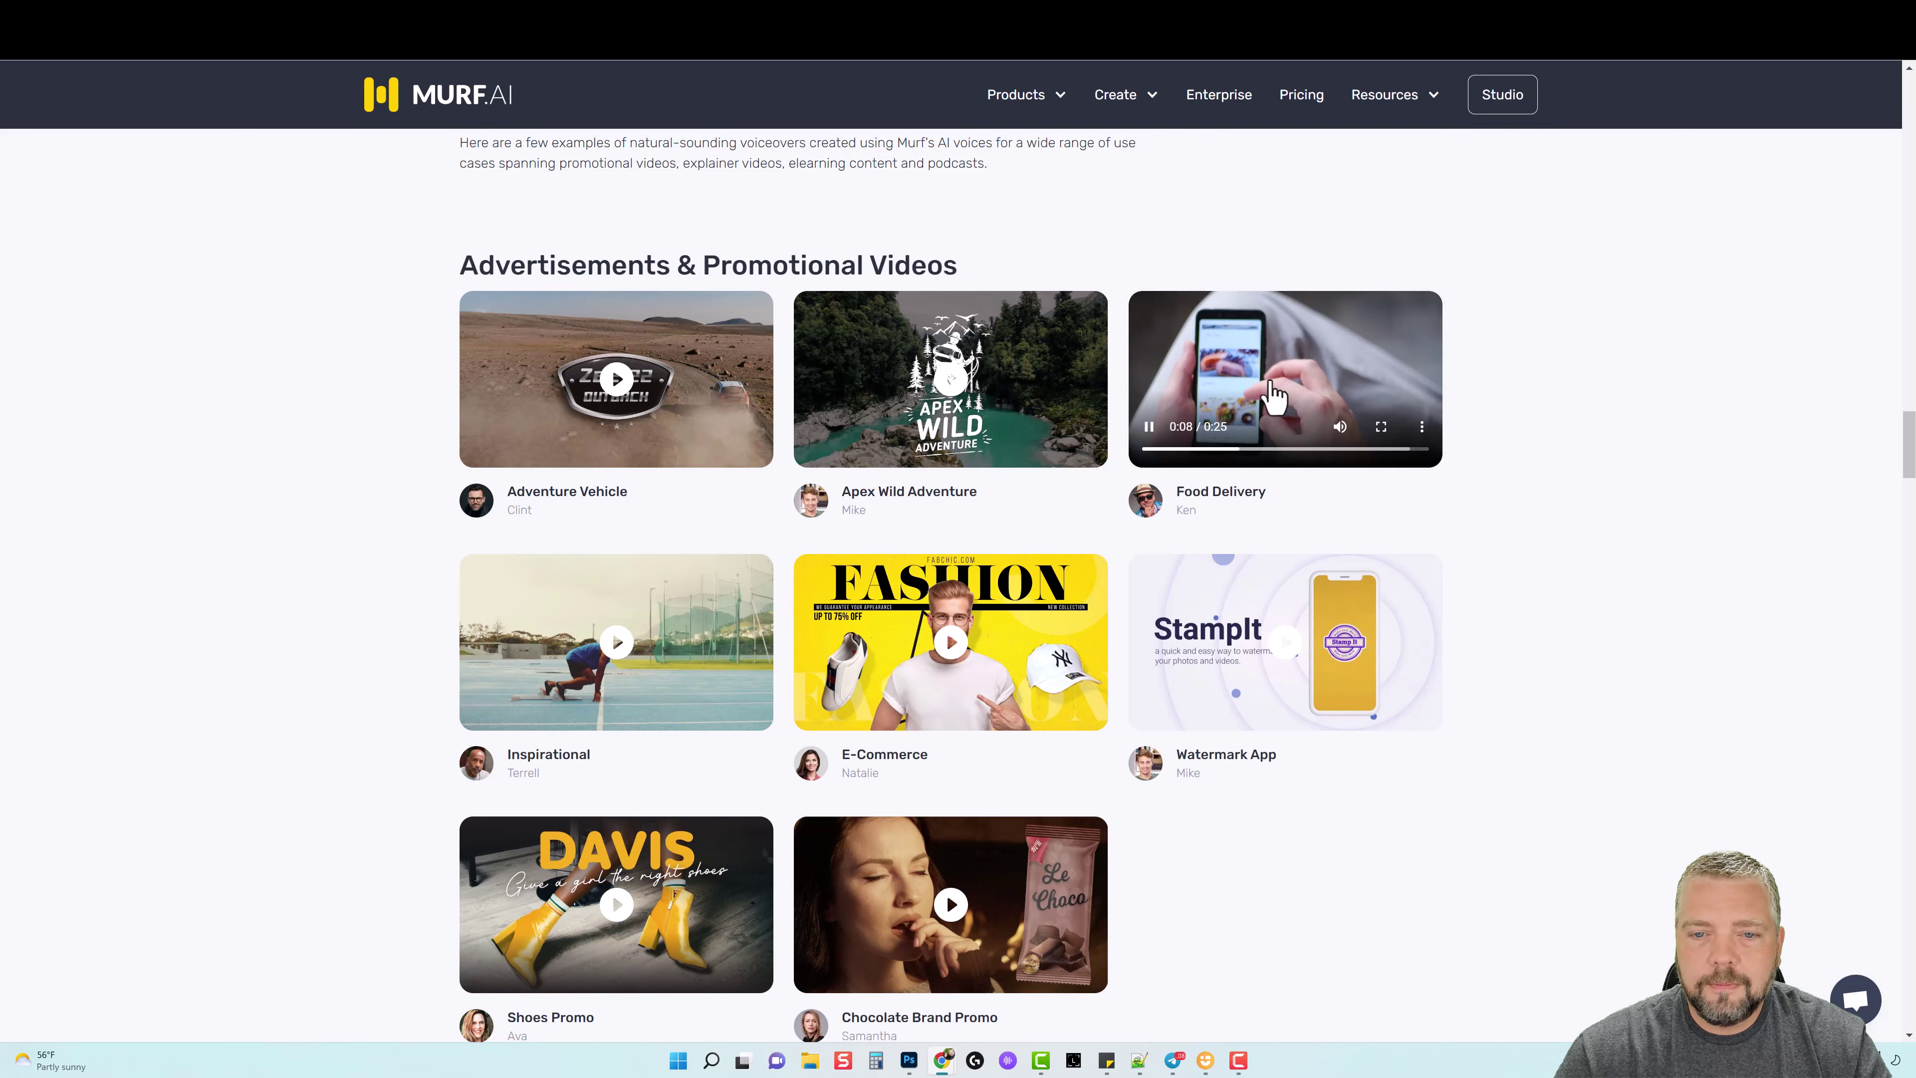
pyautogui.click(1157, 442)
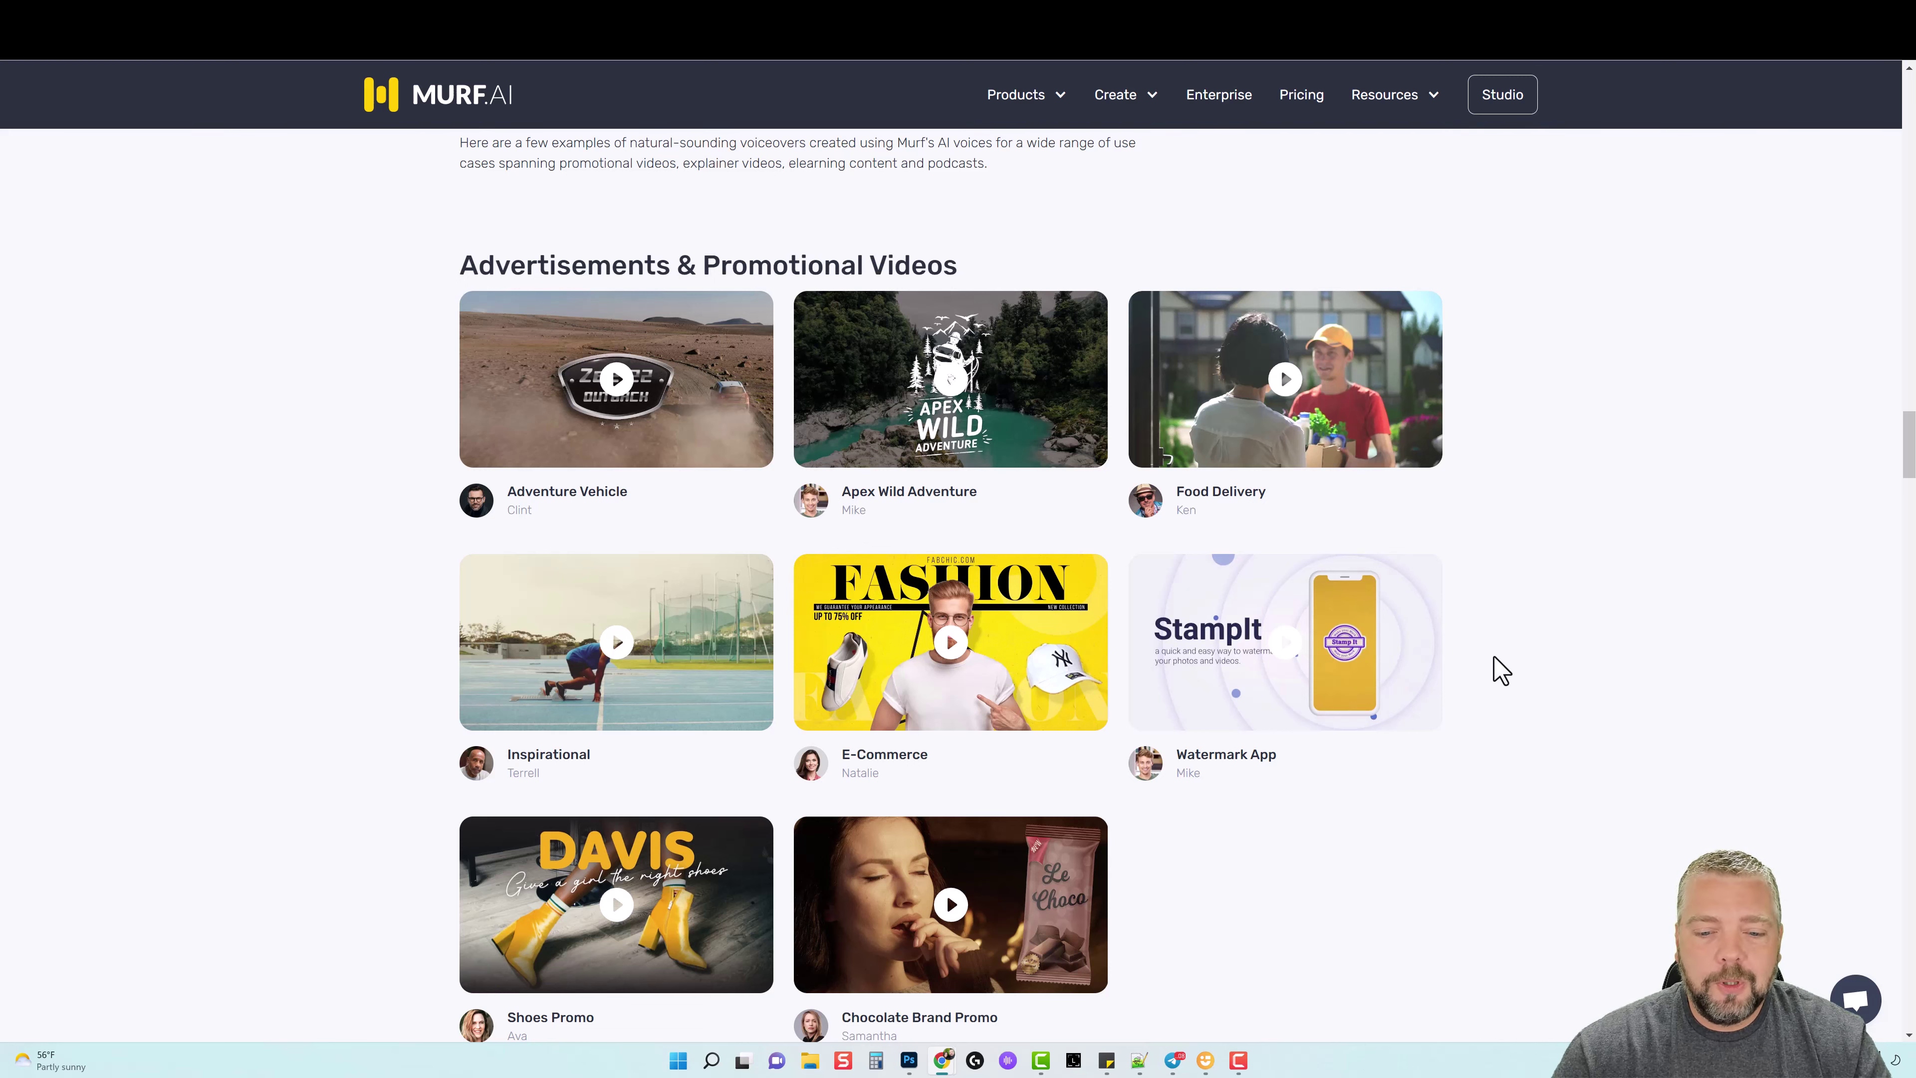
# - Play and pause the COVID Training sample, then start the Slack Explainer video
pyautogui.scroll(-10, 1496, 672)
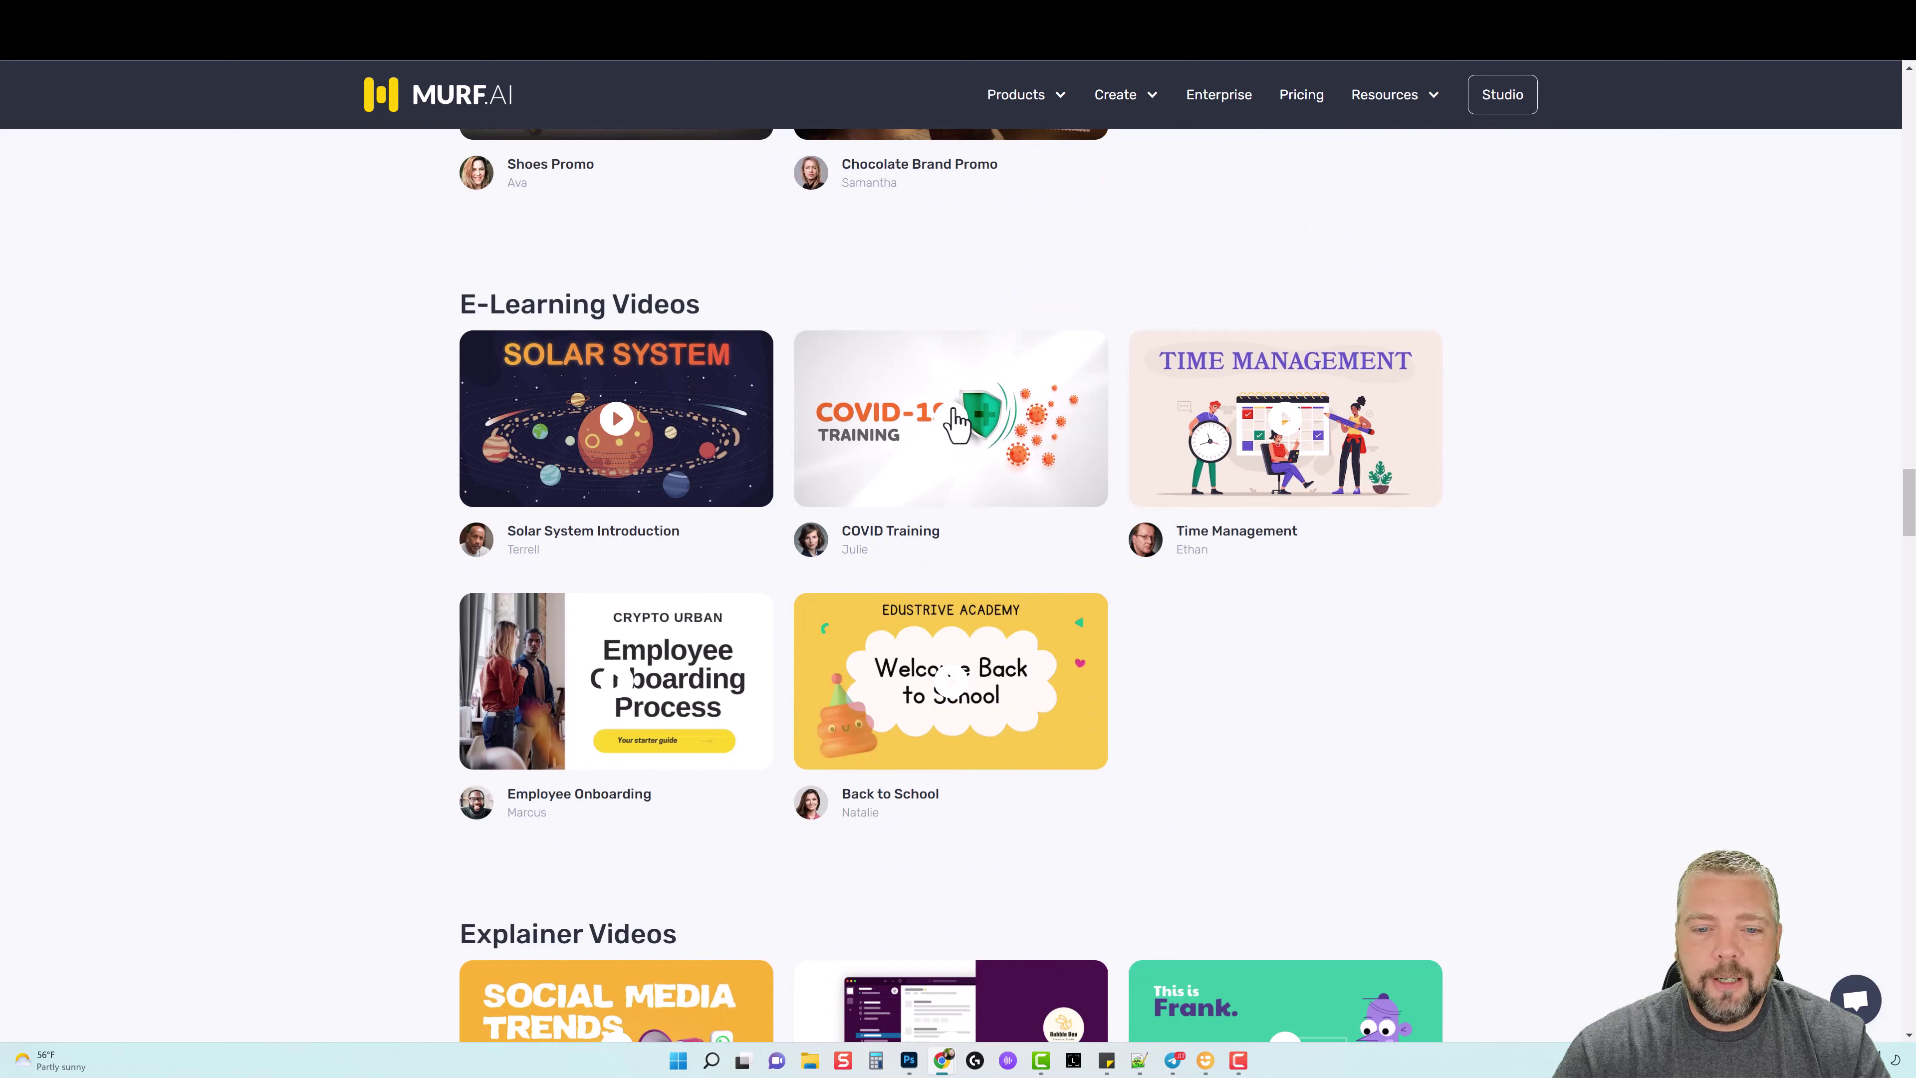
pyautogui.click(956, 439)
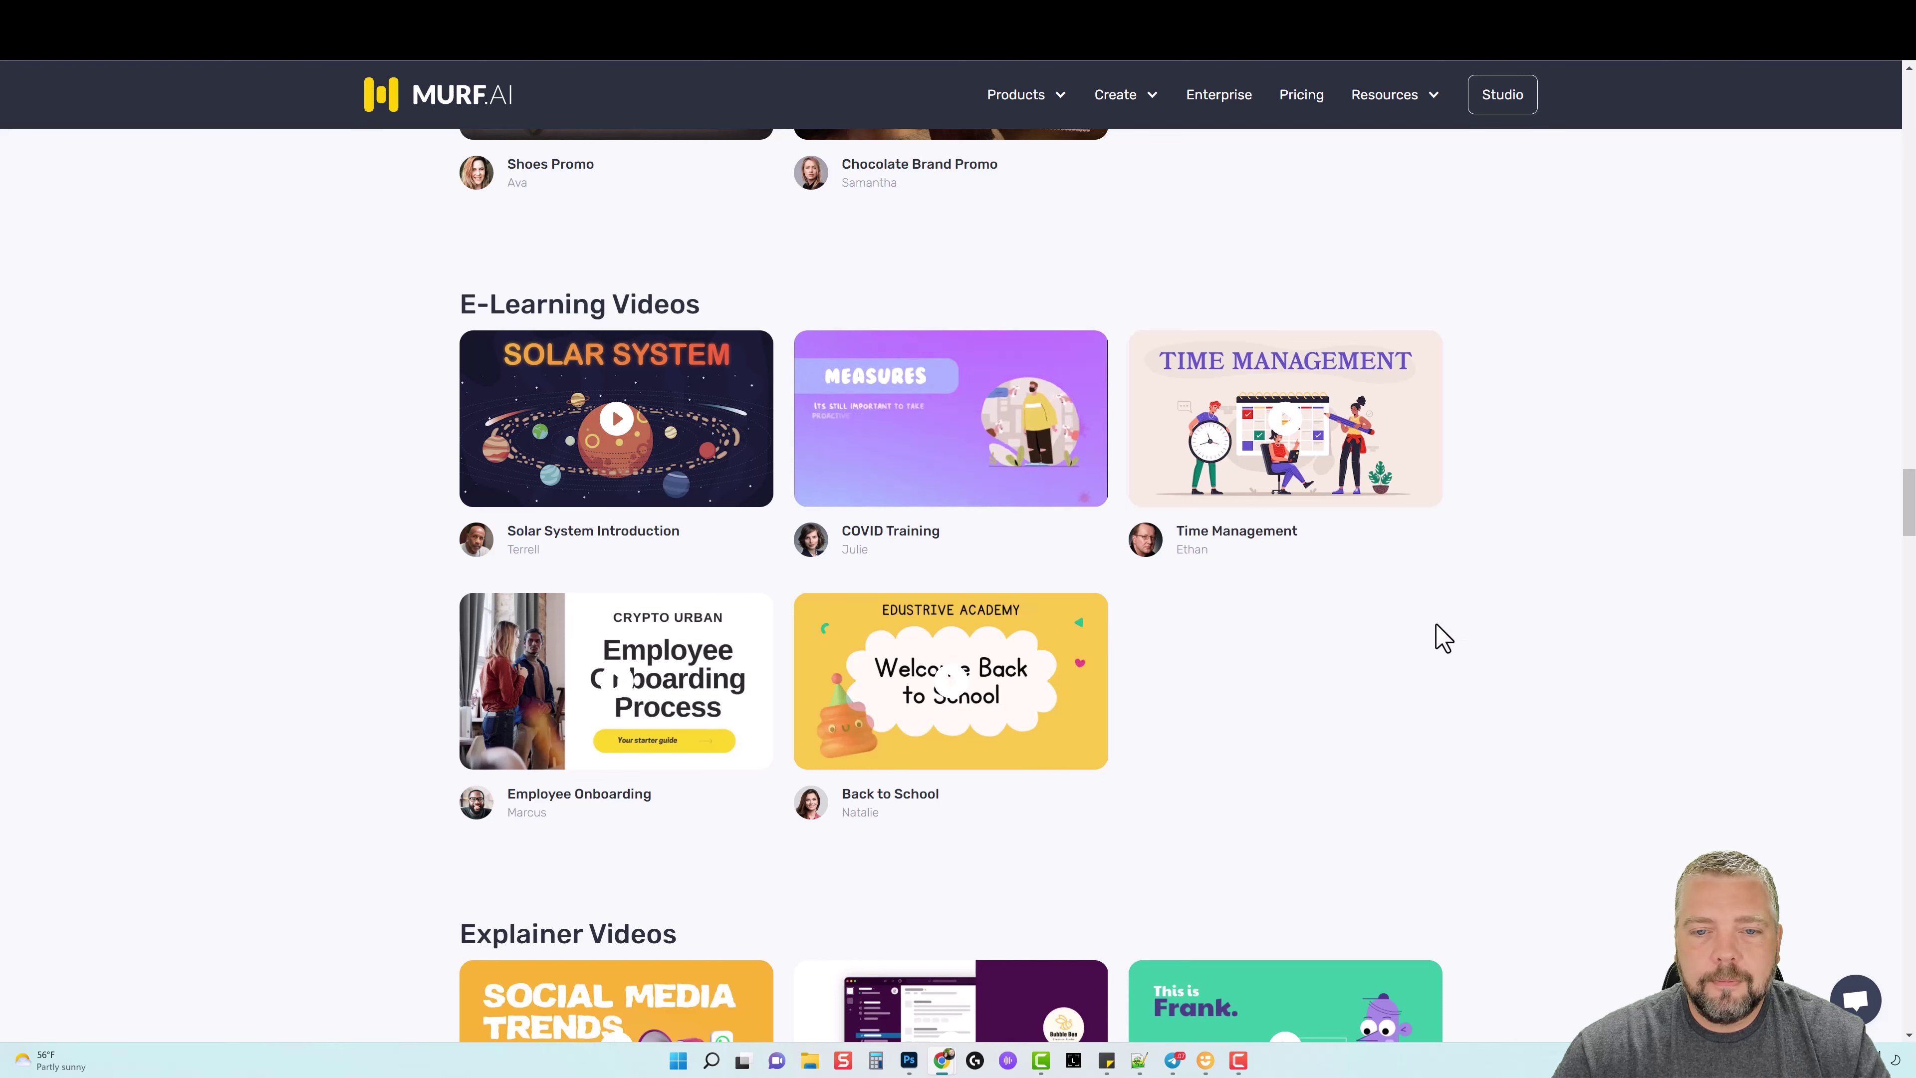
pyautogui.moveTo(1068, 457)
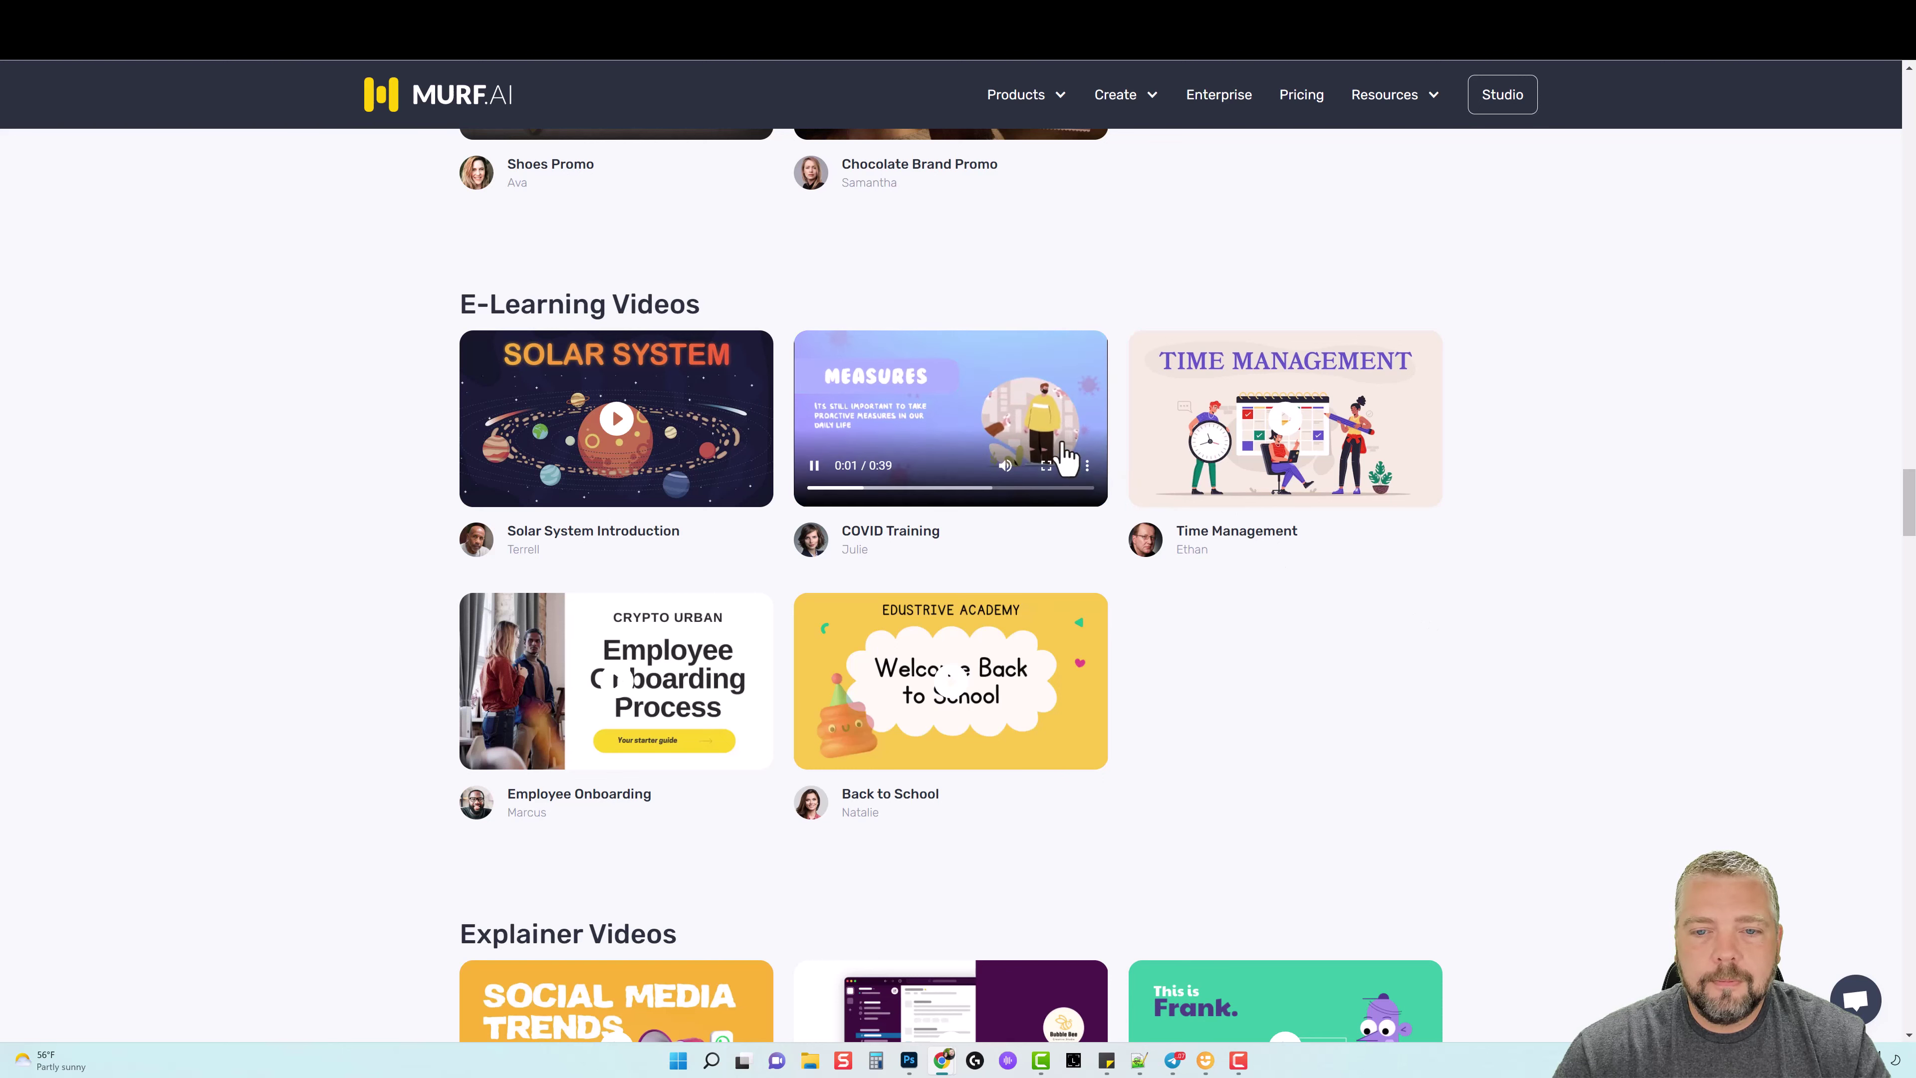
pyautogui.click(920, 430)
pyautogui.scroll(-8, 1441, 669)
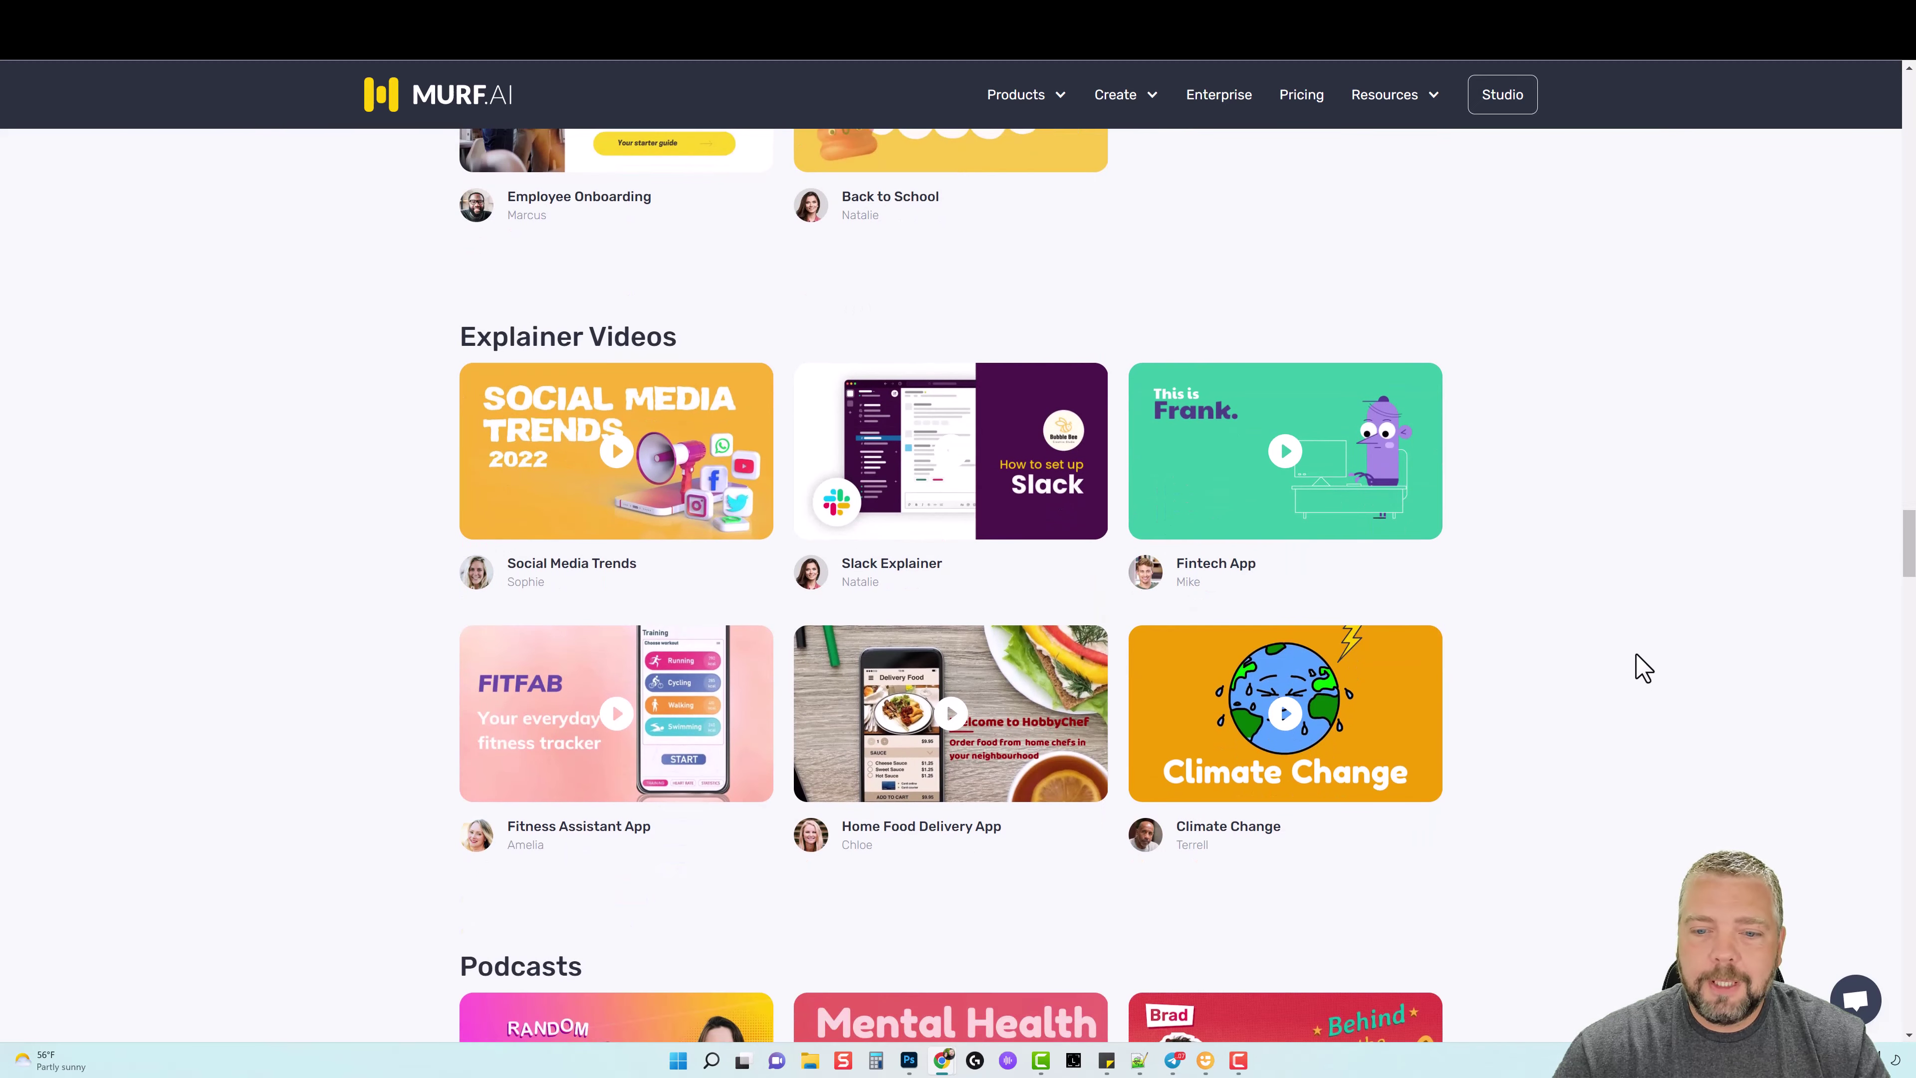
pyautogui.scroll(-1, 1640, 662)
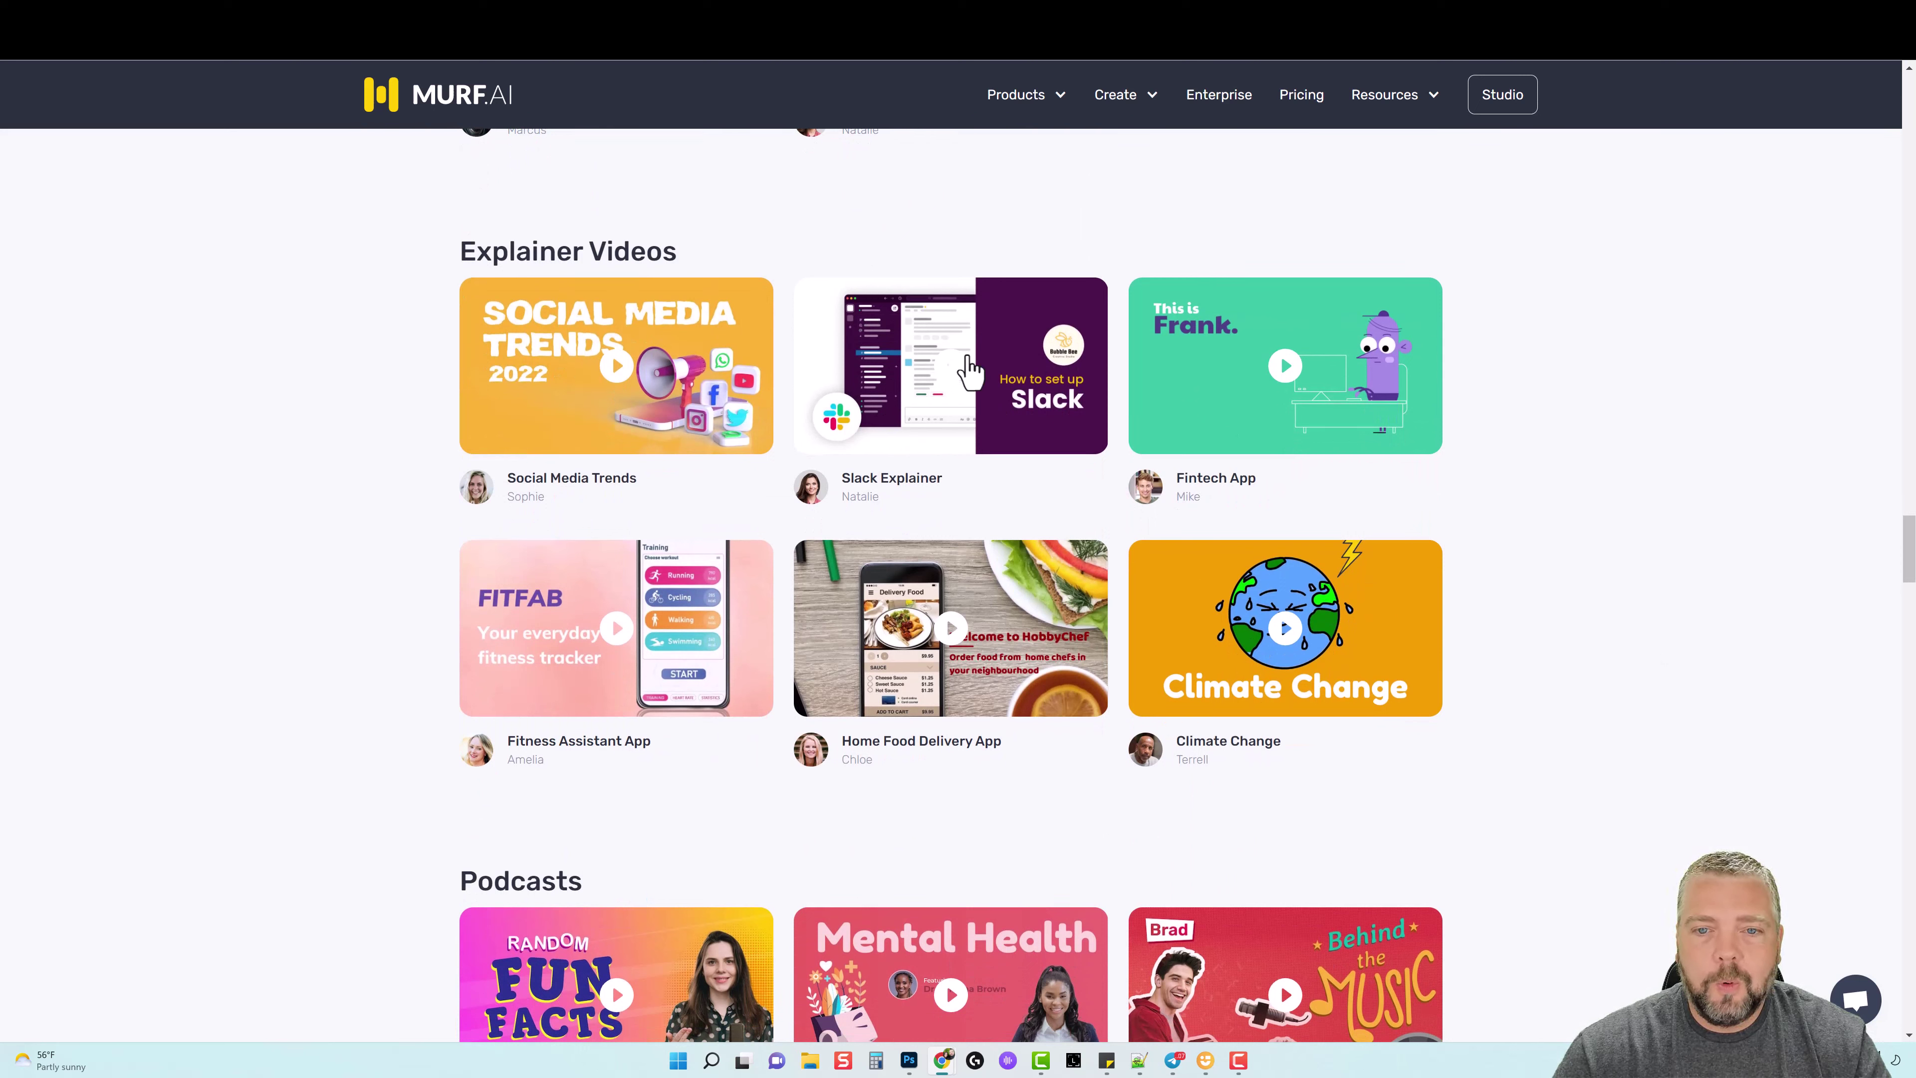
pyautogui.click(952, 384)
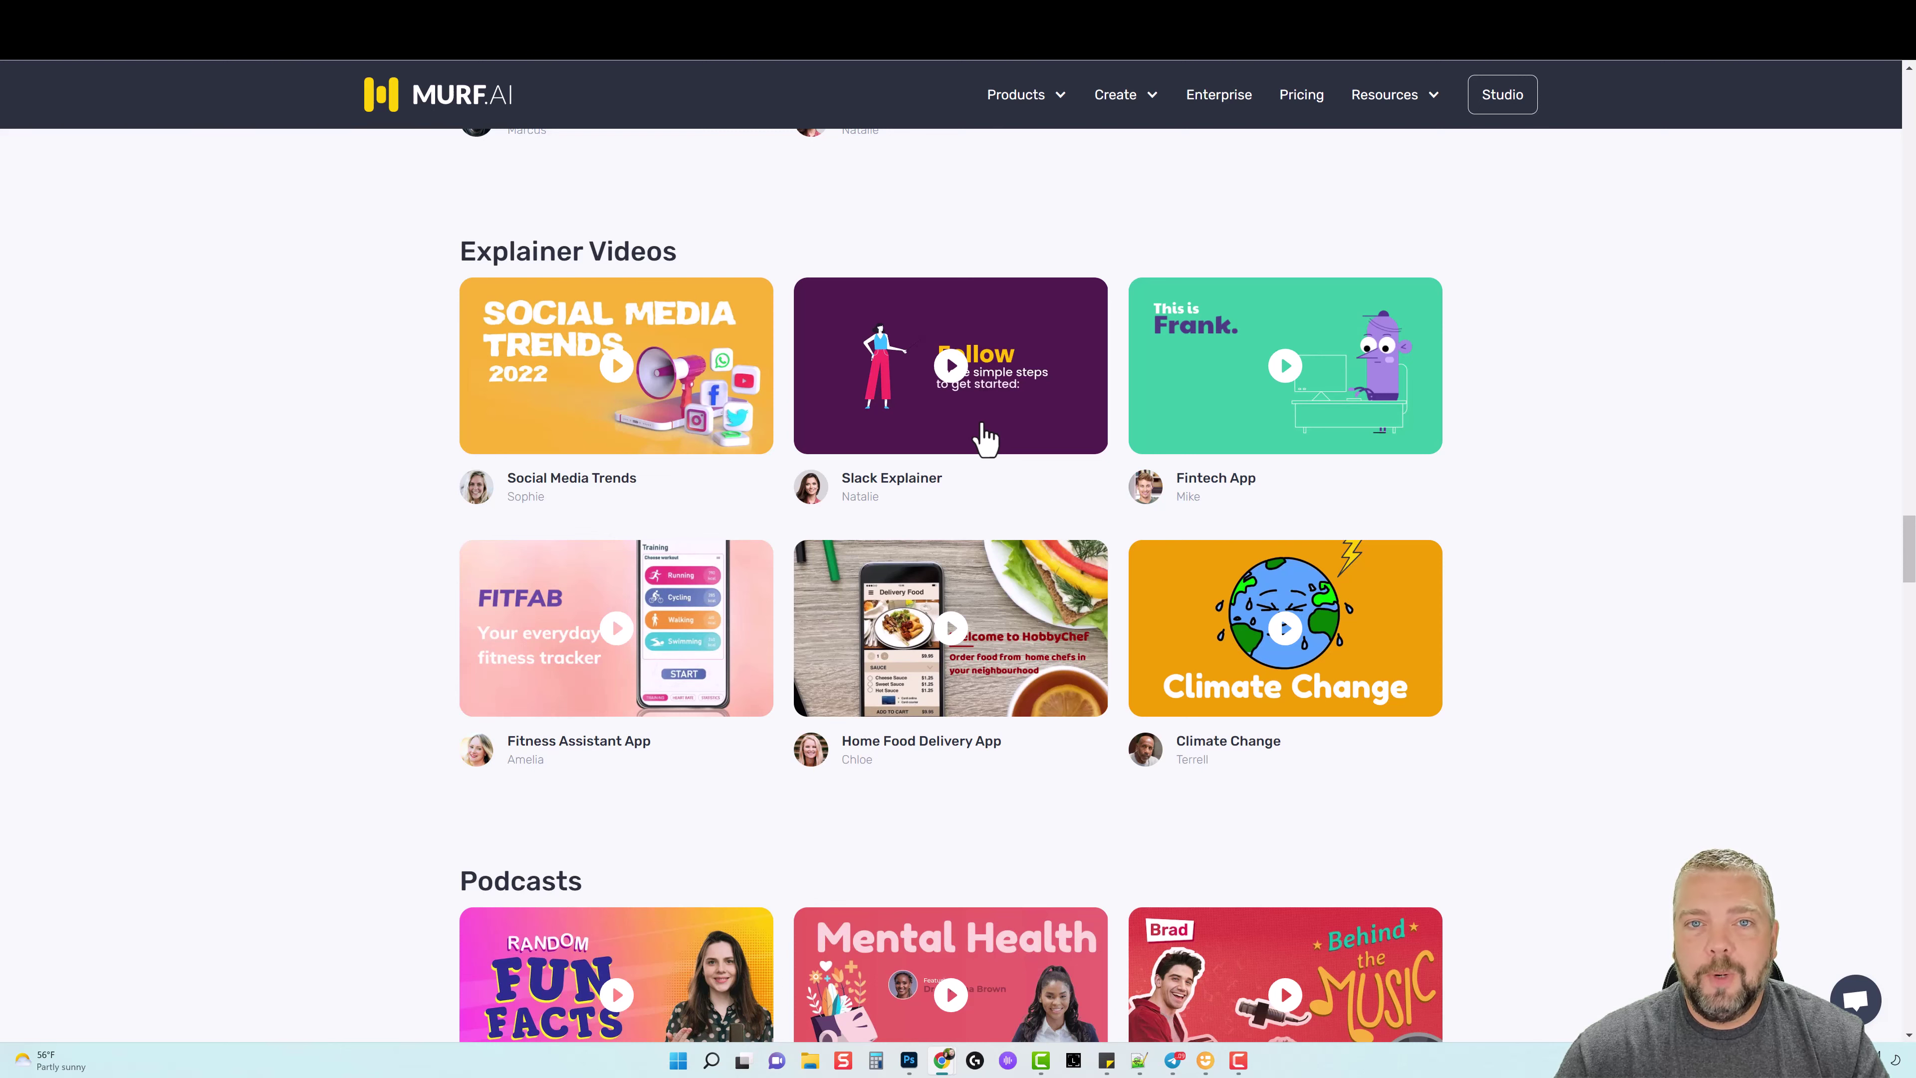
# - Return to the top of the homepage and preview the Products and Create menus
pyautogui.scroll(-10, 907, 680)
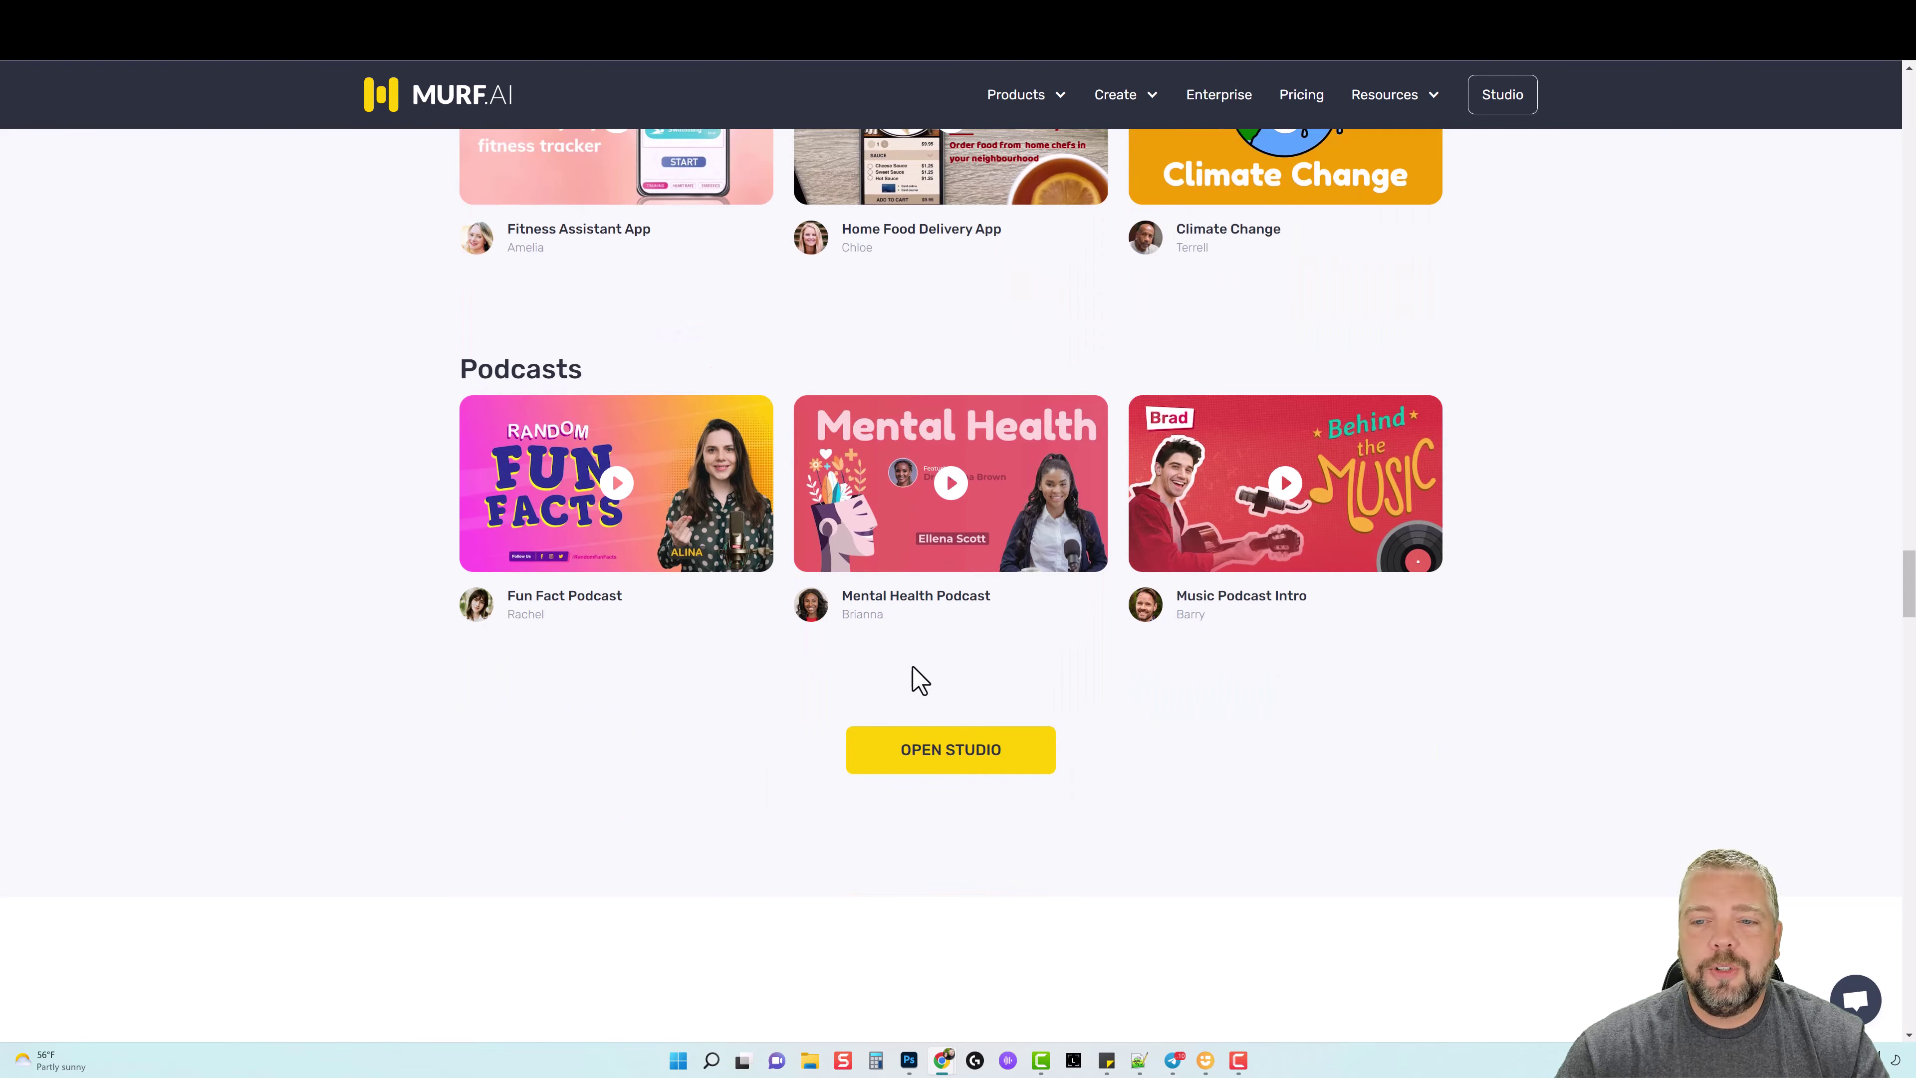
pyautogui.scroll(13, 919, 672)
pyautogui.scroll(15, 913, 673)
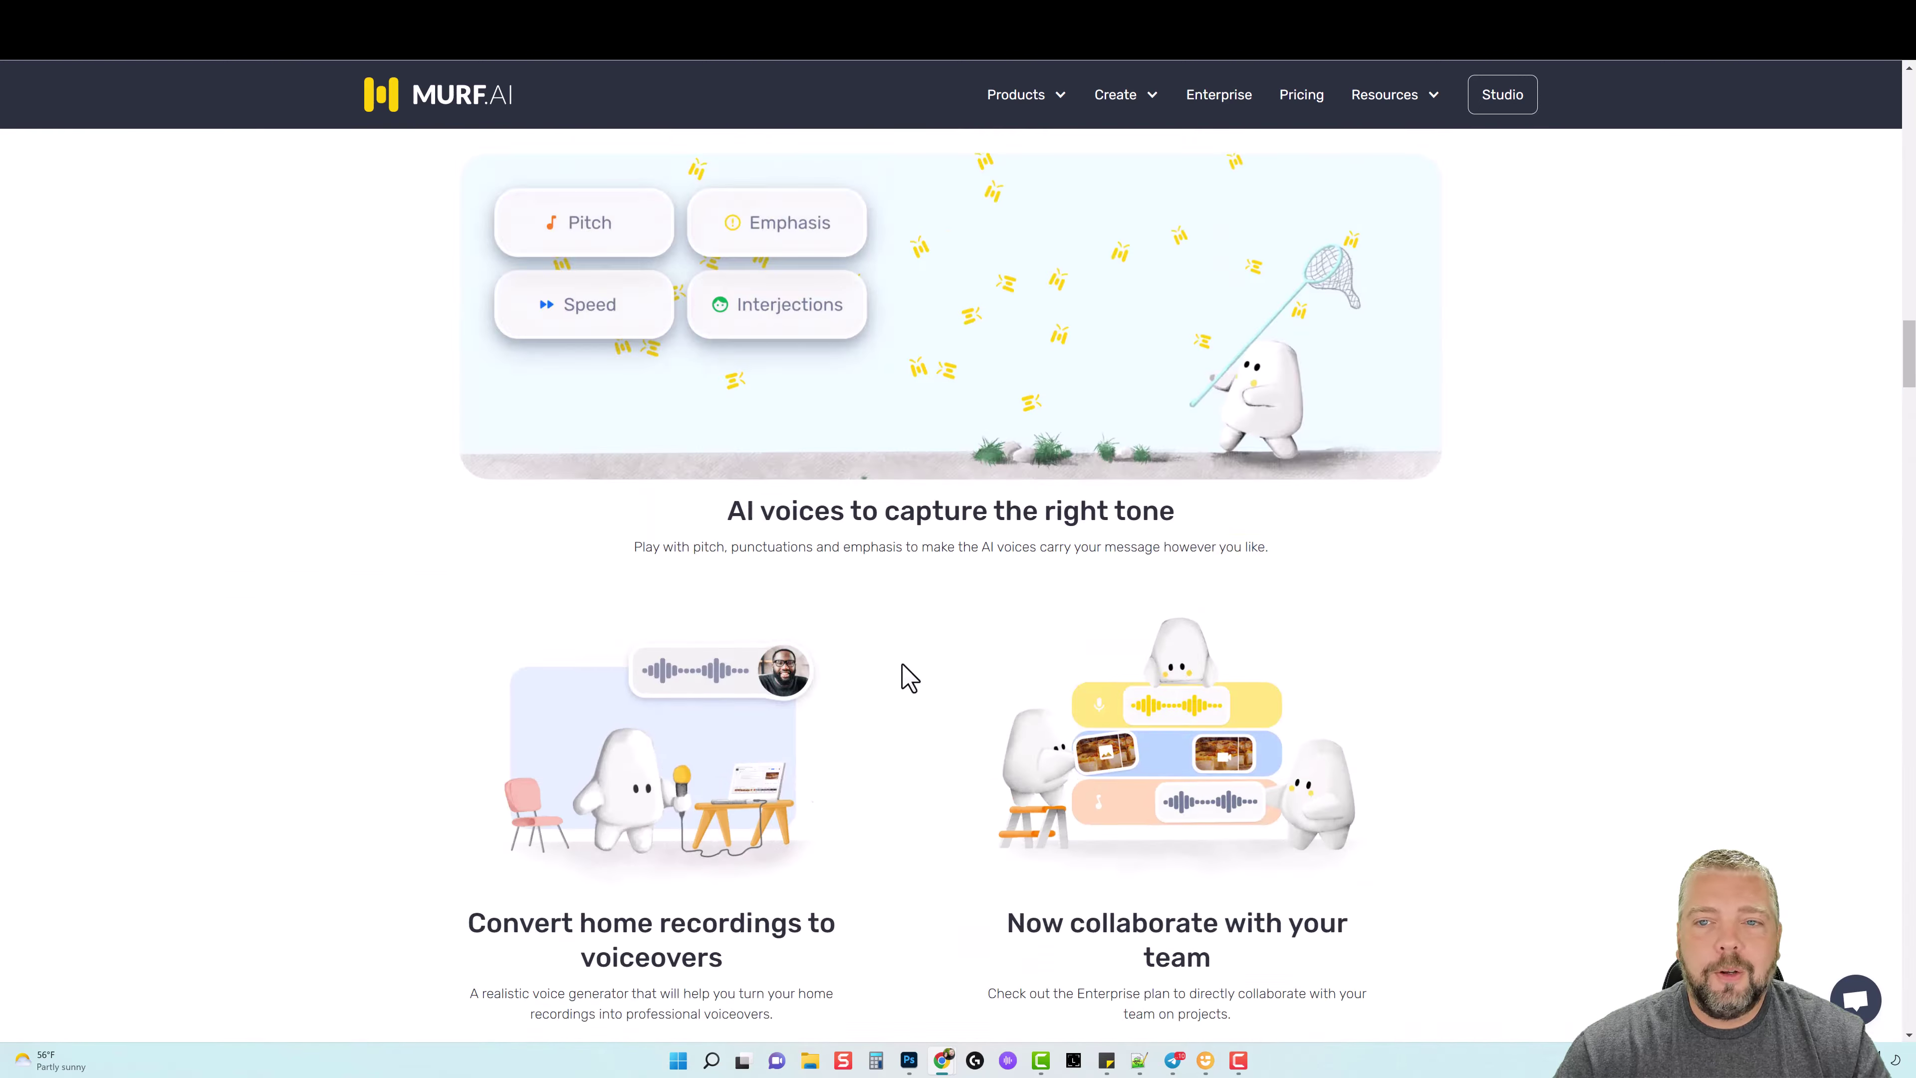
pyautogui.scroll(8, 905, 674)
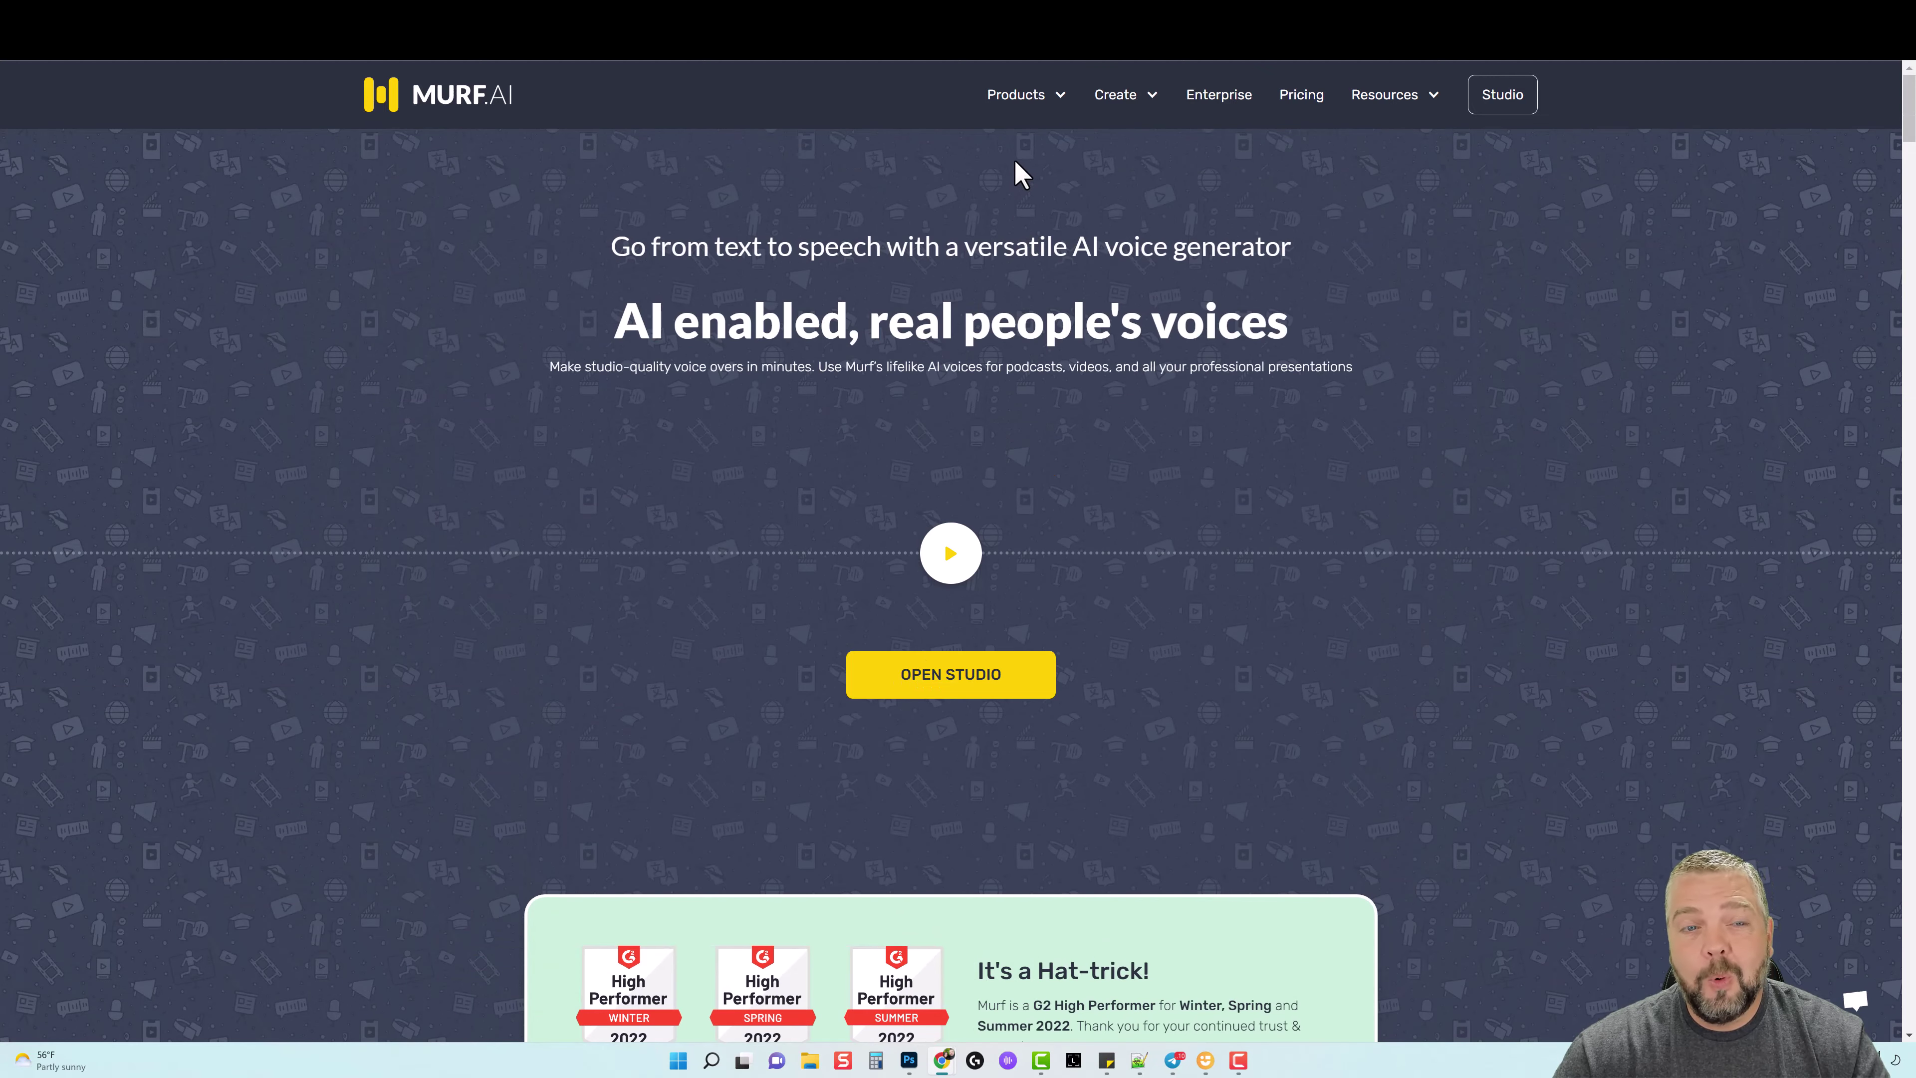
pyautogui.moveTo(1038, 117)
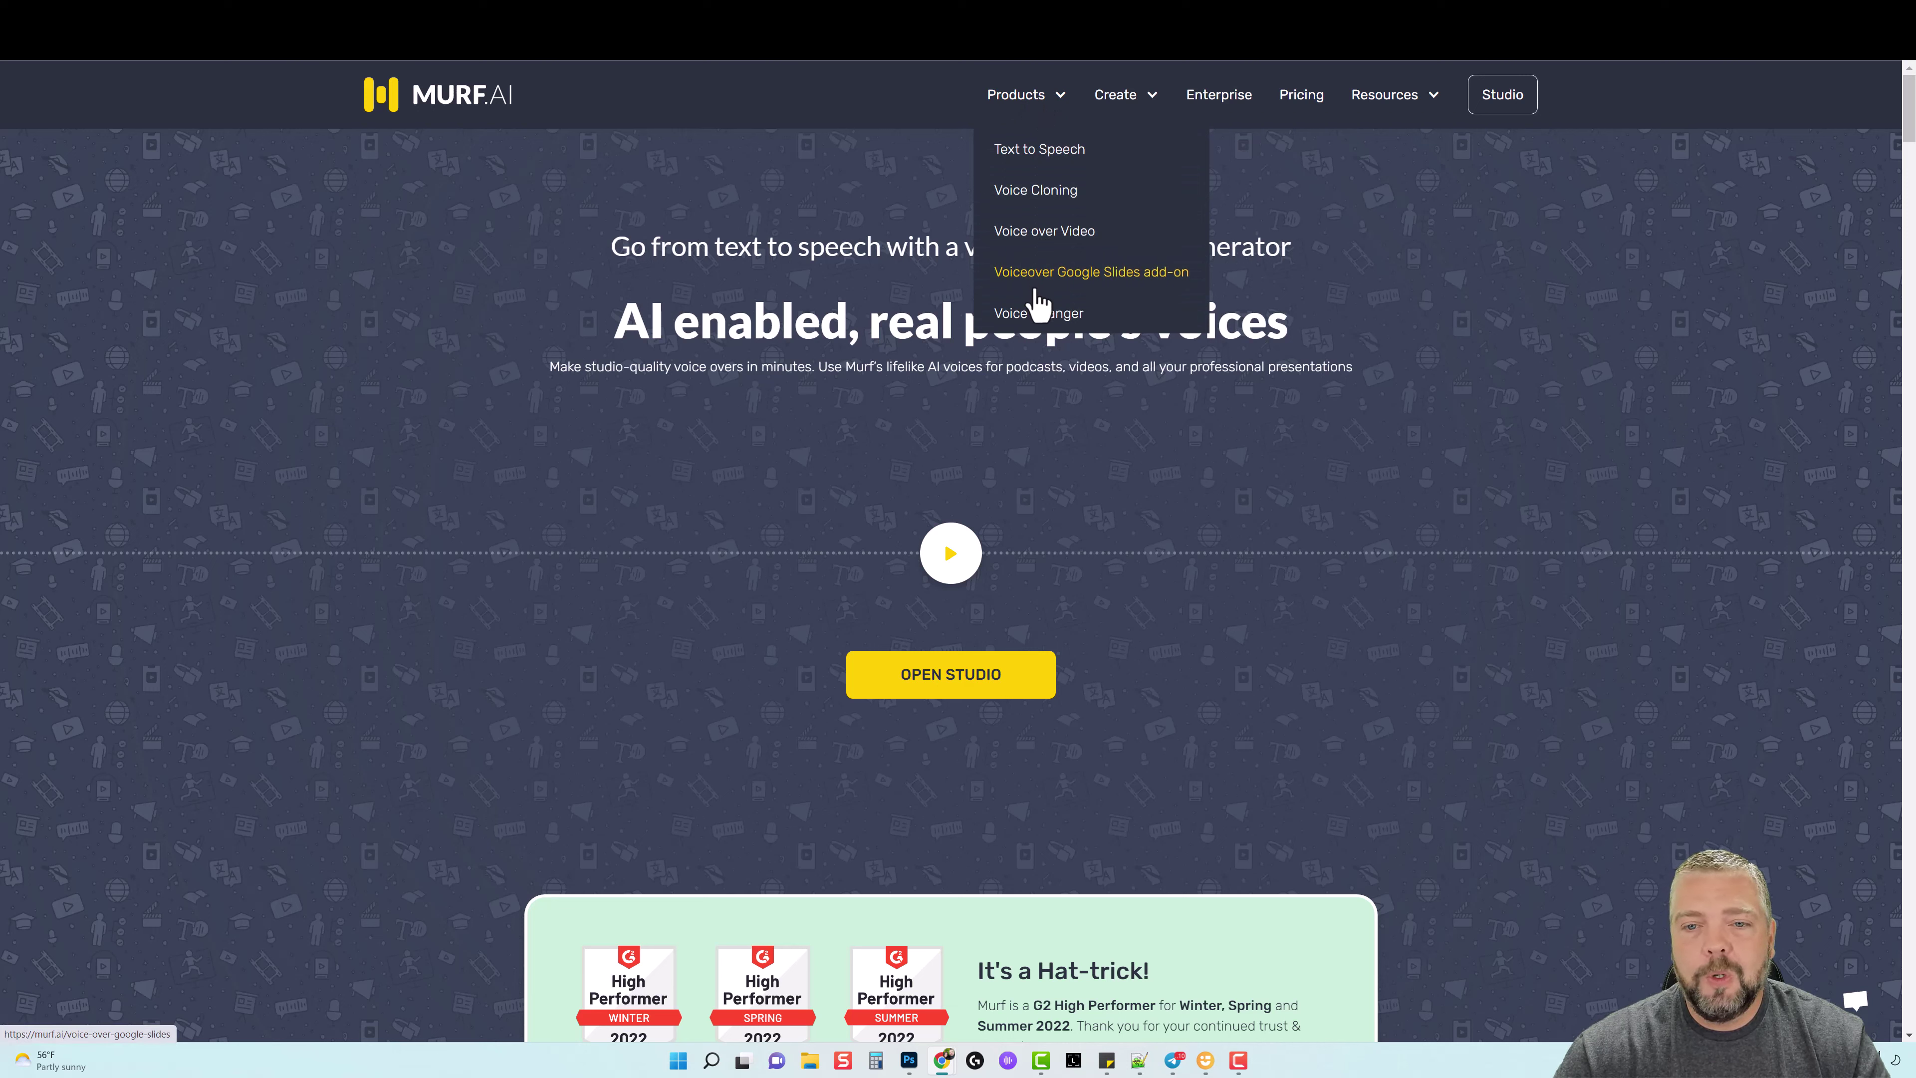
pyautogui.moveTo(1120, 107)
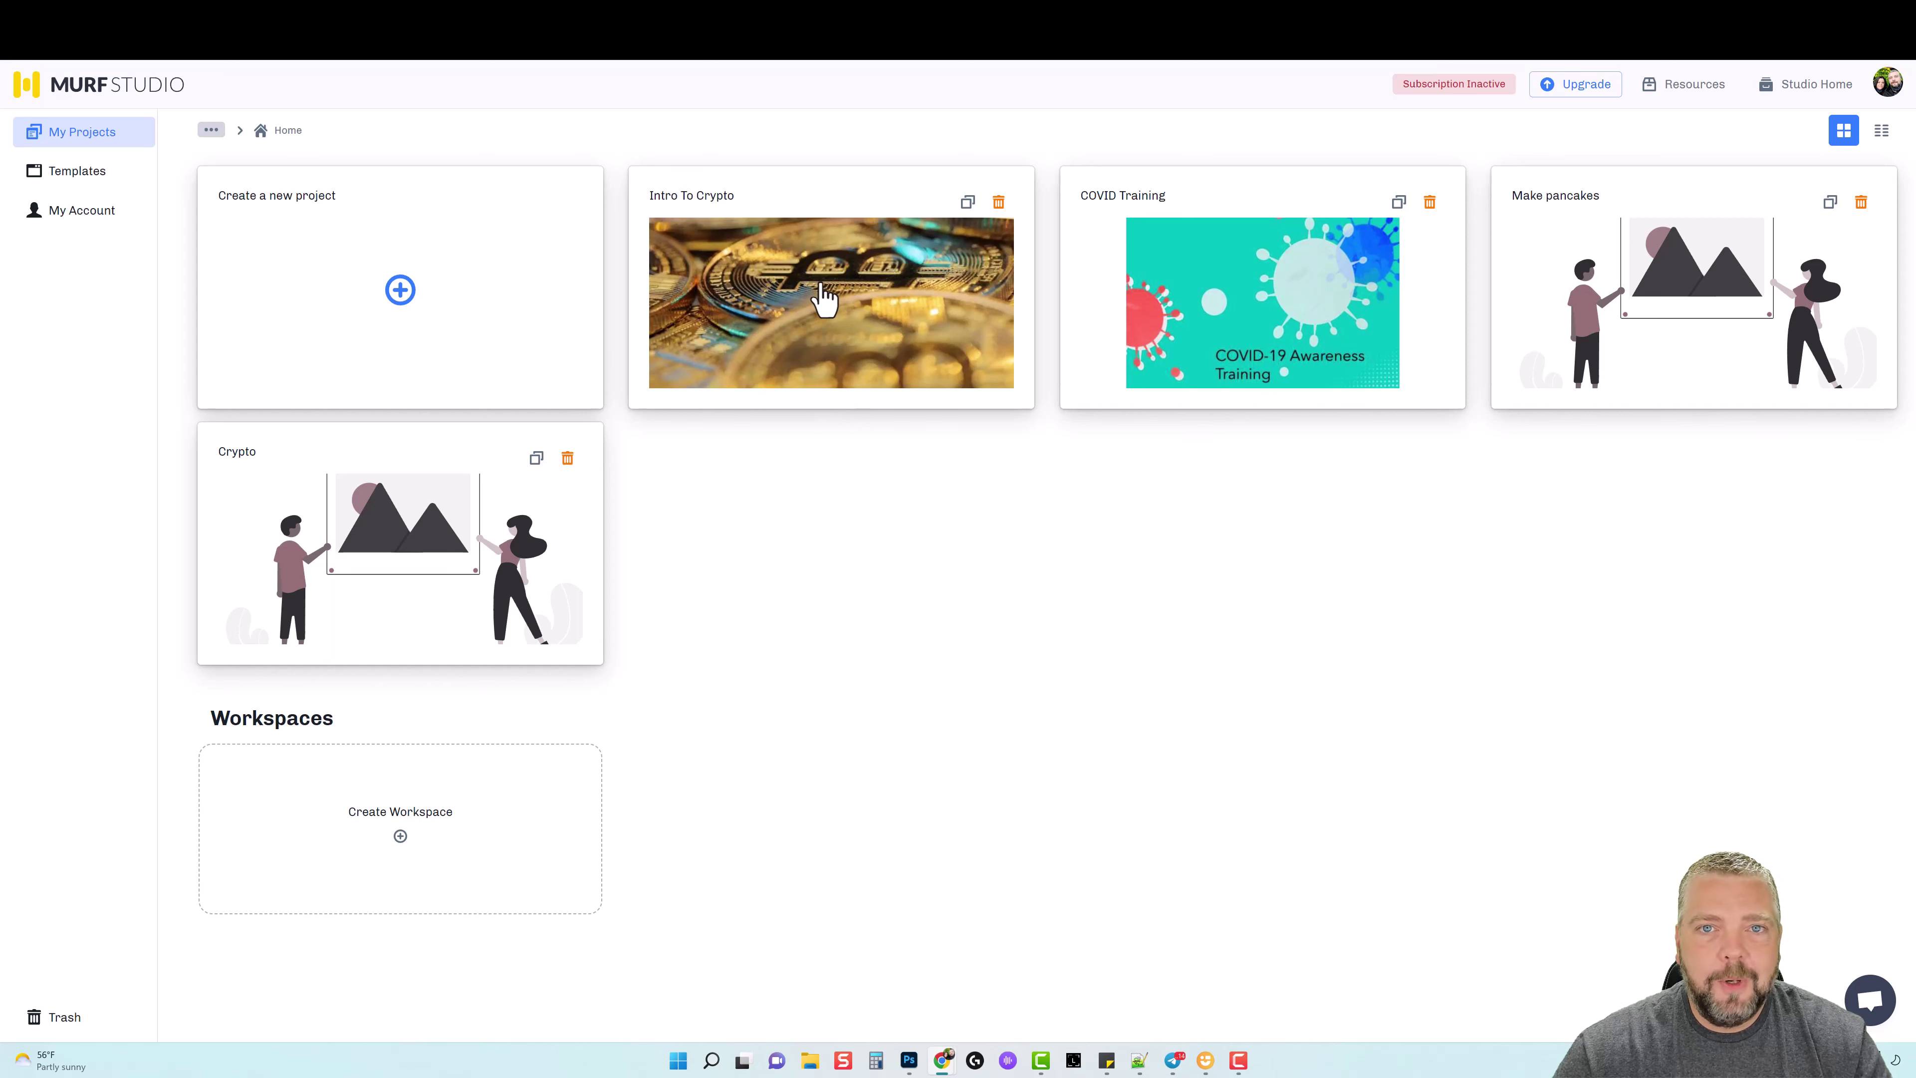
# - Browse the Templates gallery briefly, then go back to My Projects
pyautogui.click(72, 175)
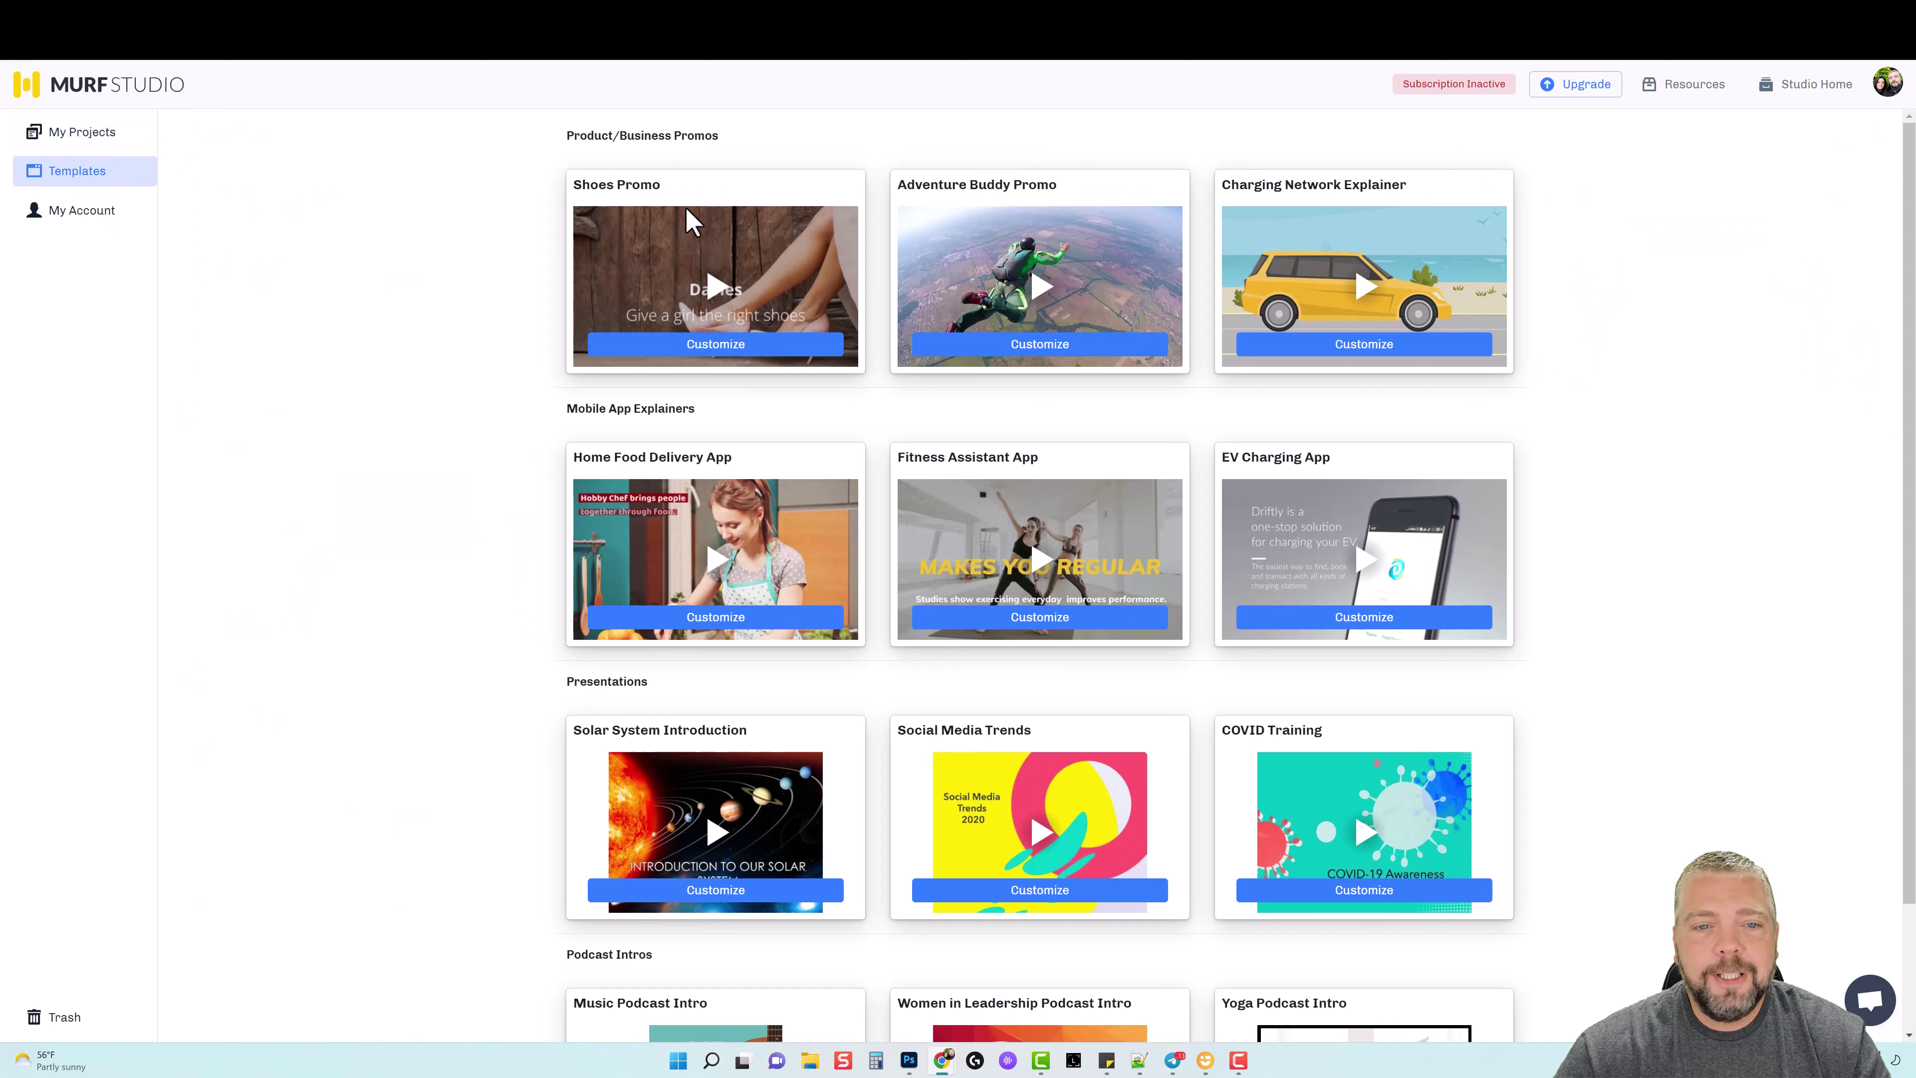
pyautogui.scroll(-2, 1074, 545)
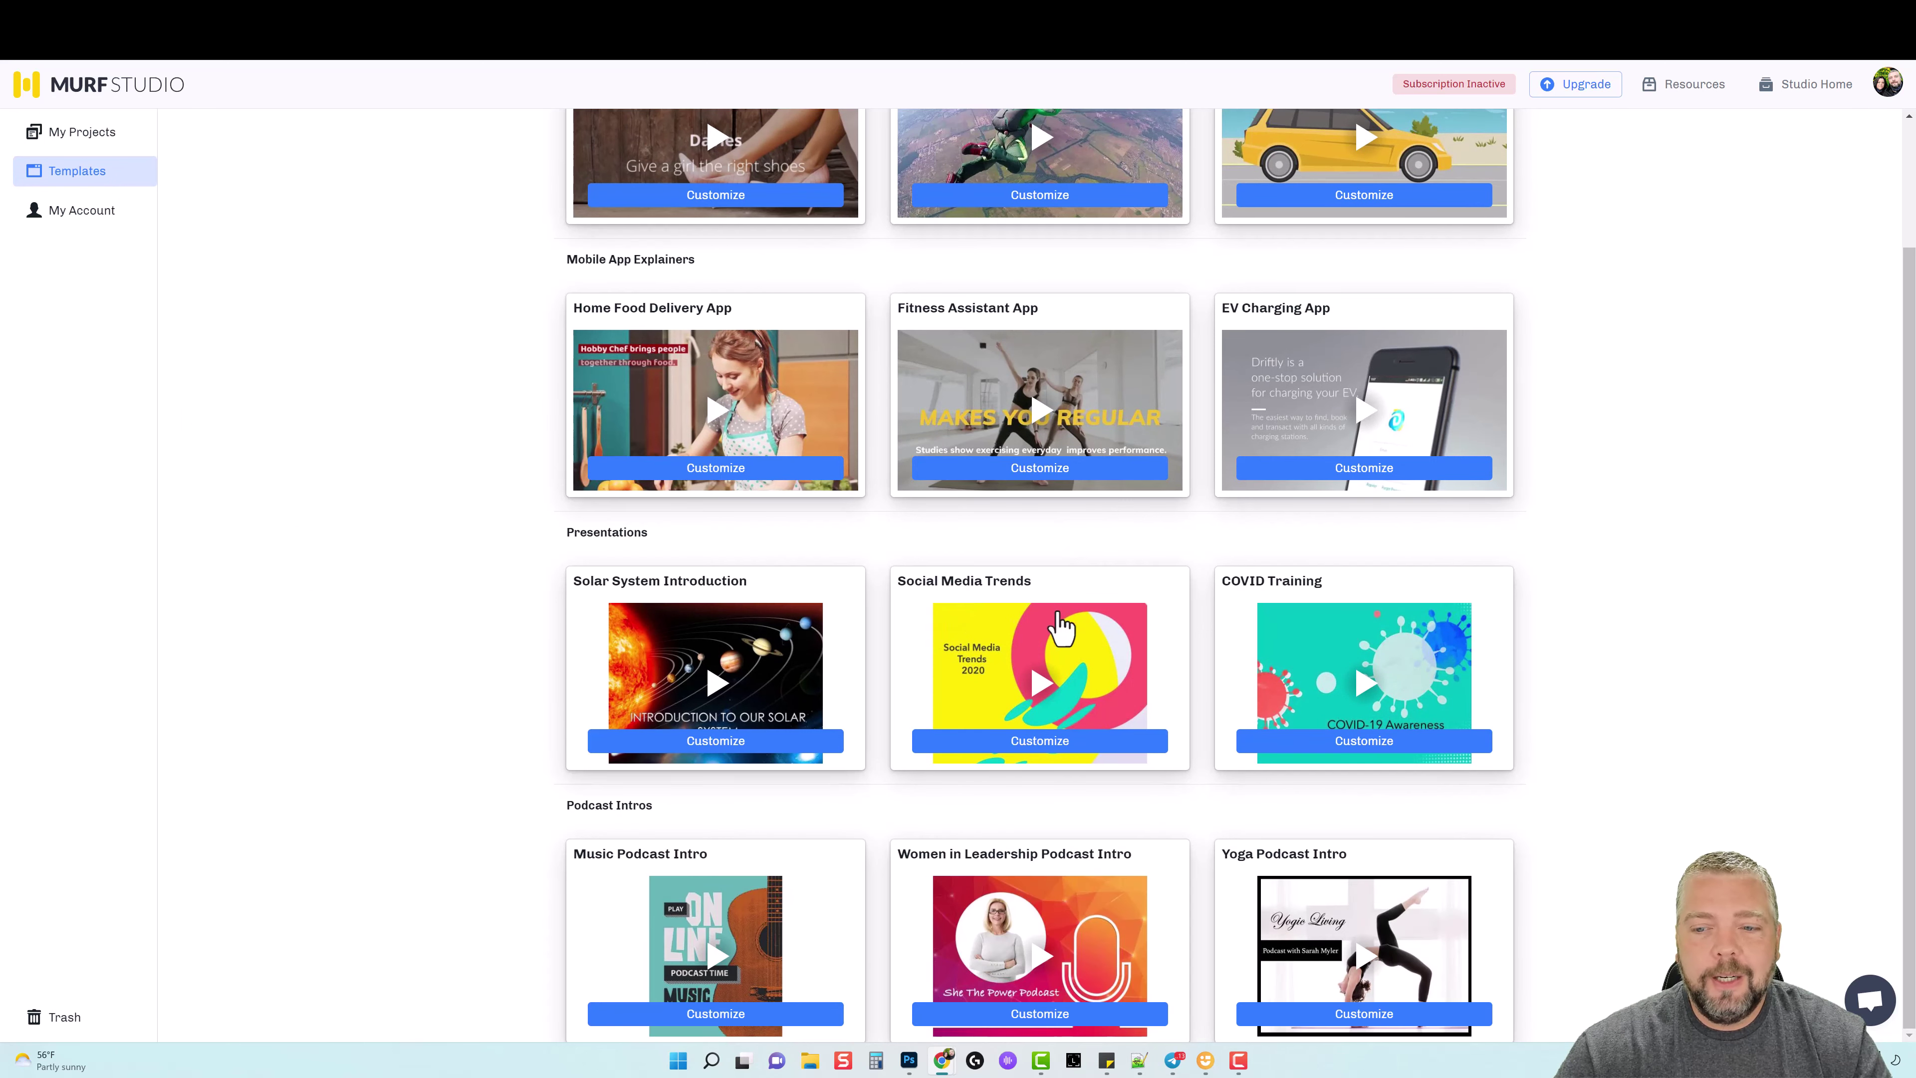
pyautogui.scroll(2, 1082, 649)
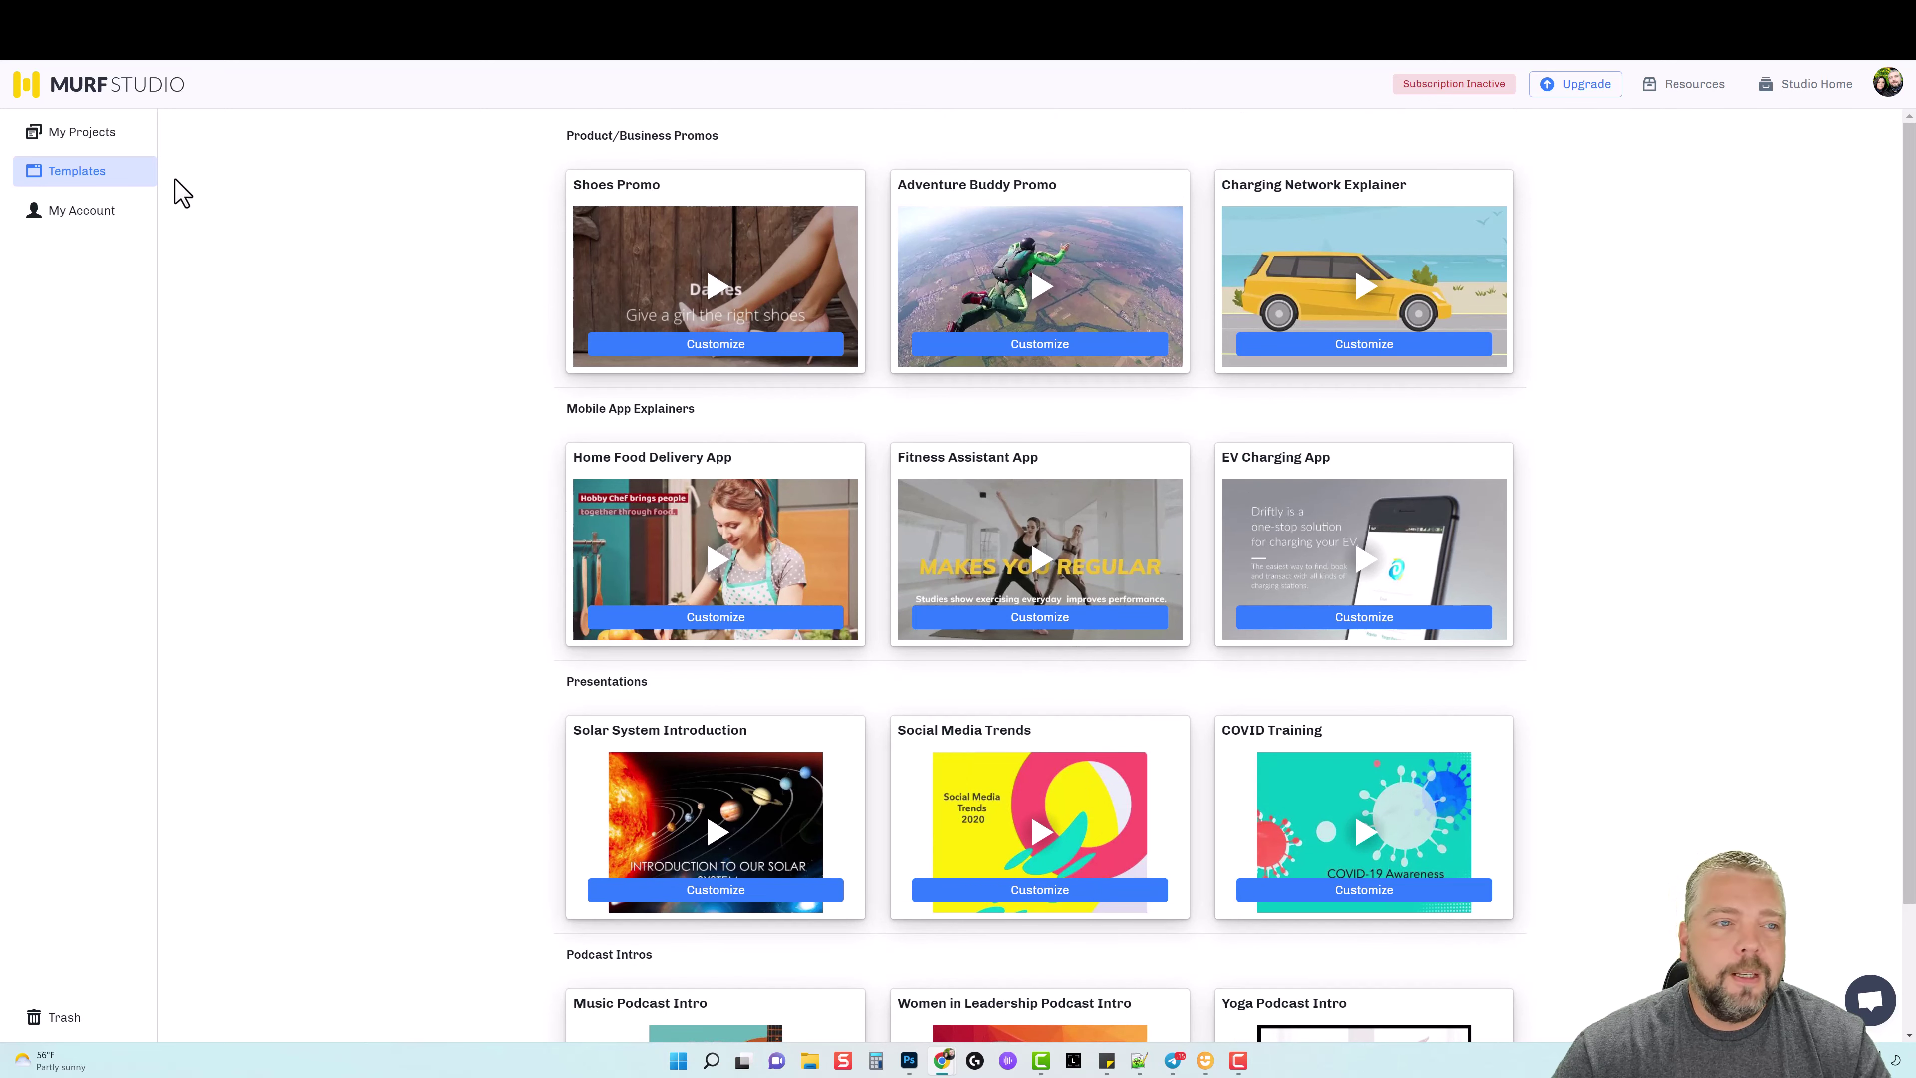
pyautogui.click(85, 136)
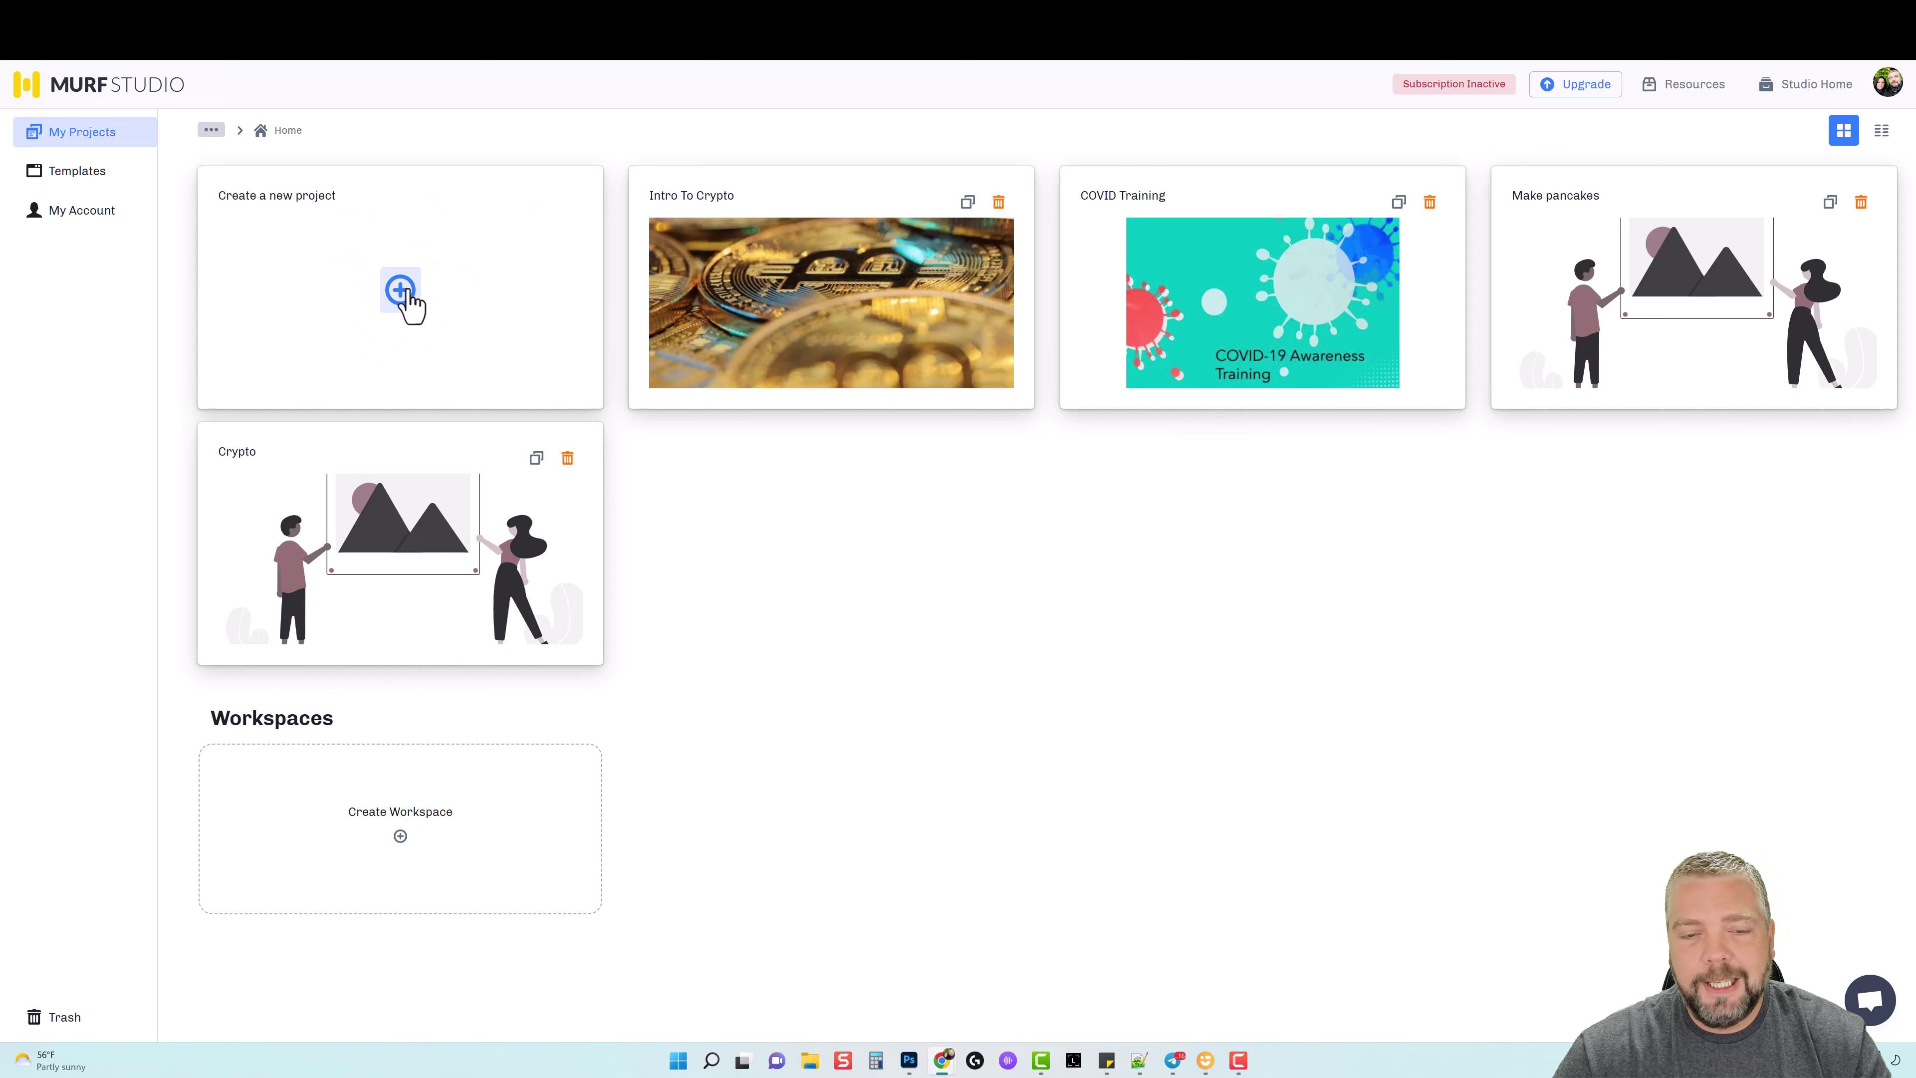
# - Open the Intro To Crypto project card
pyautogui.click(863, 287)
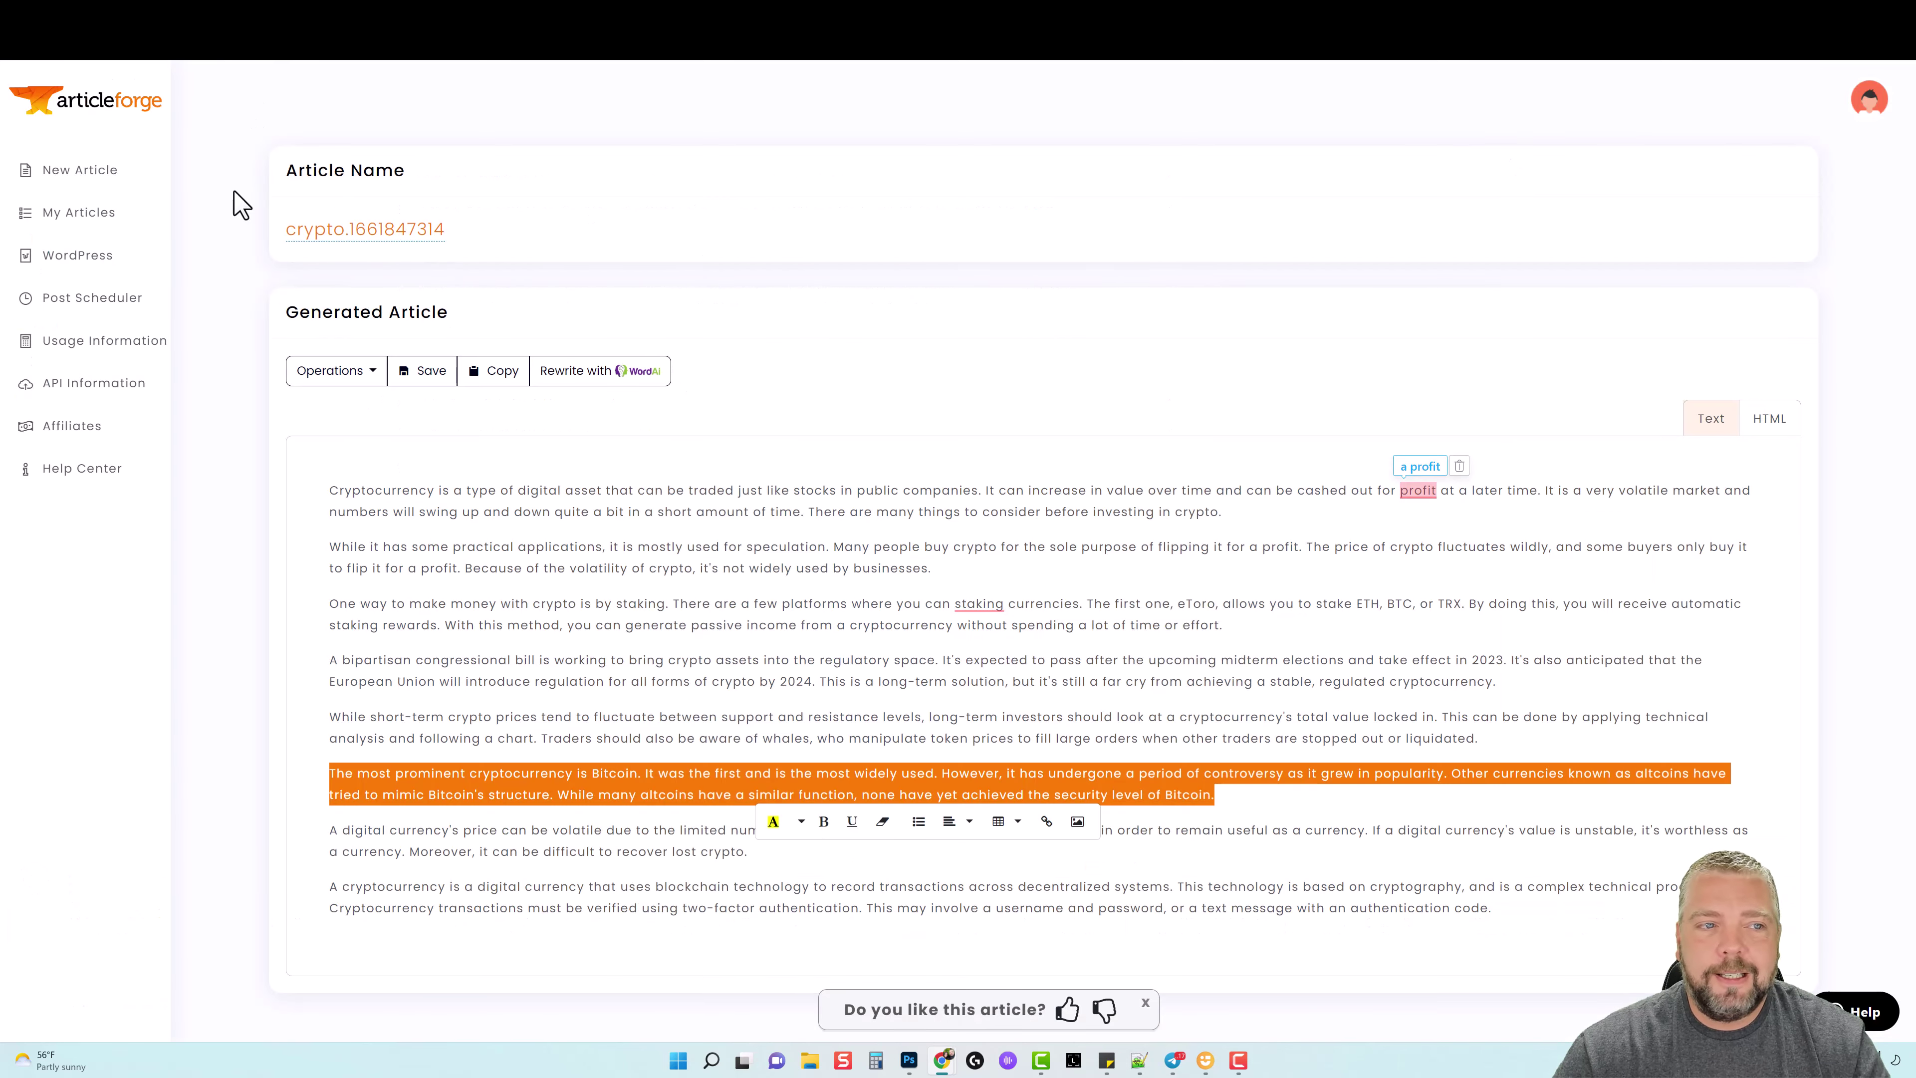
# - Start a new Article Forge article for the query 'what is bitcoin', keeping Short length
pyautogui.click(76, 212)
pyautogui.click(78, 172)
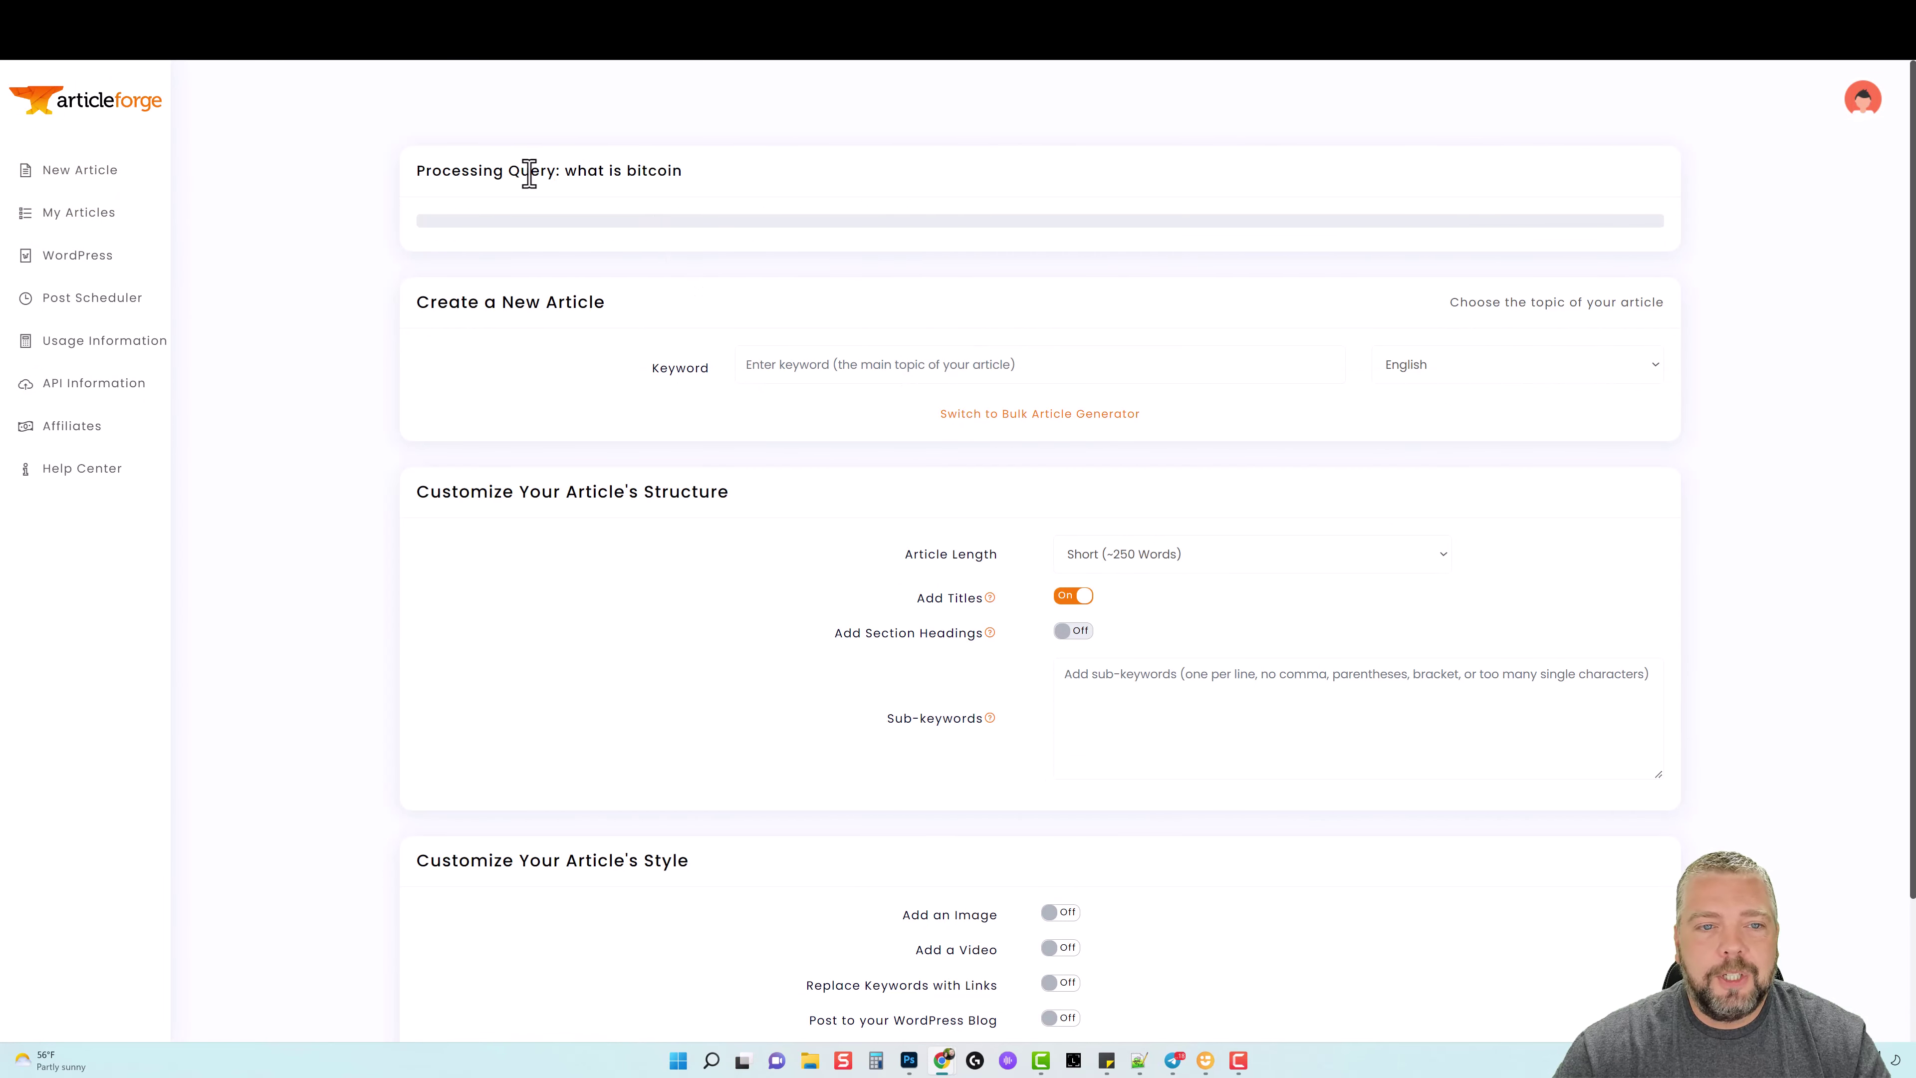
pyautogui.moveTo(568, 172); pyautogui.dragTo(721, 177)
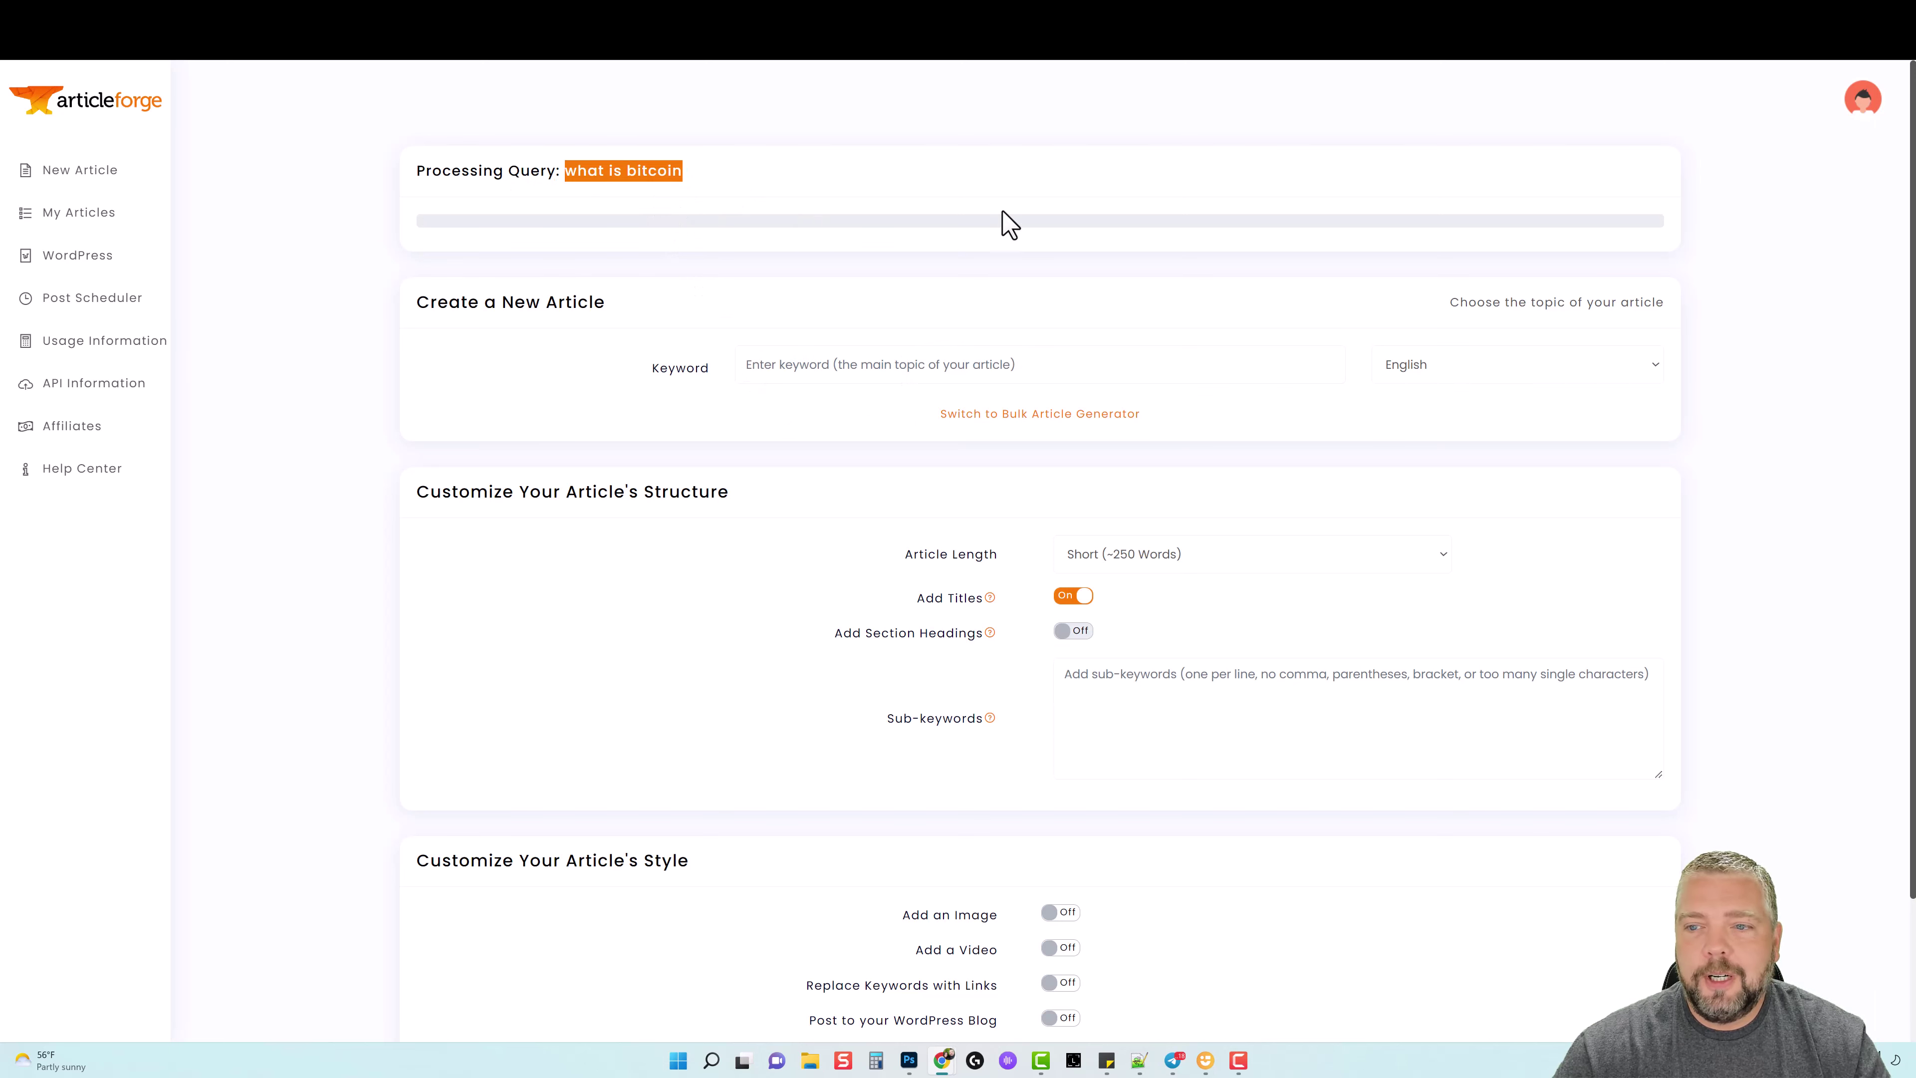
pyautogui.scroll(-1, 754, 437)
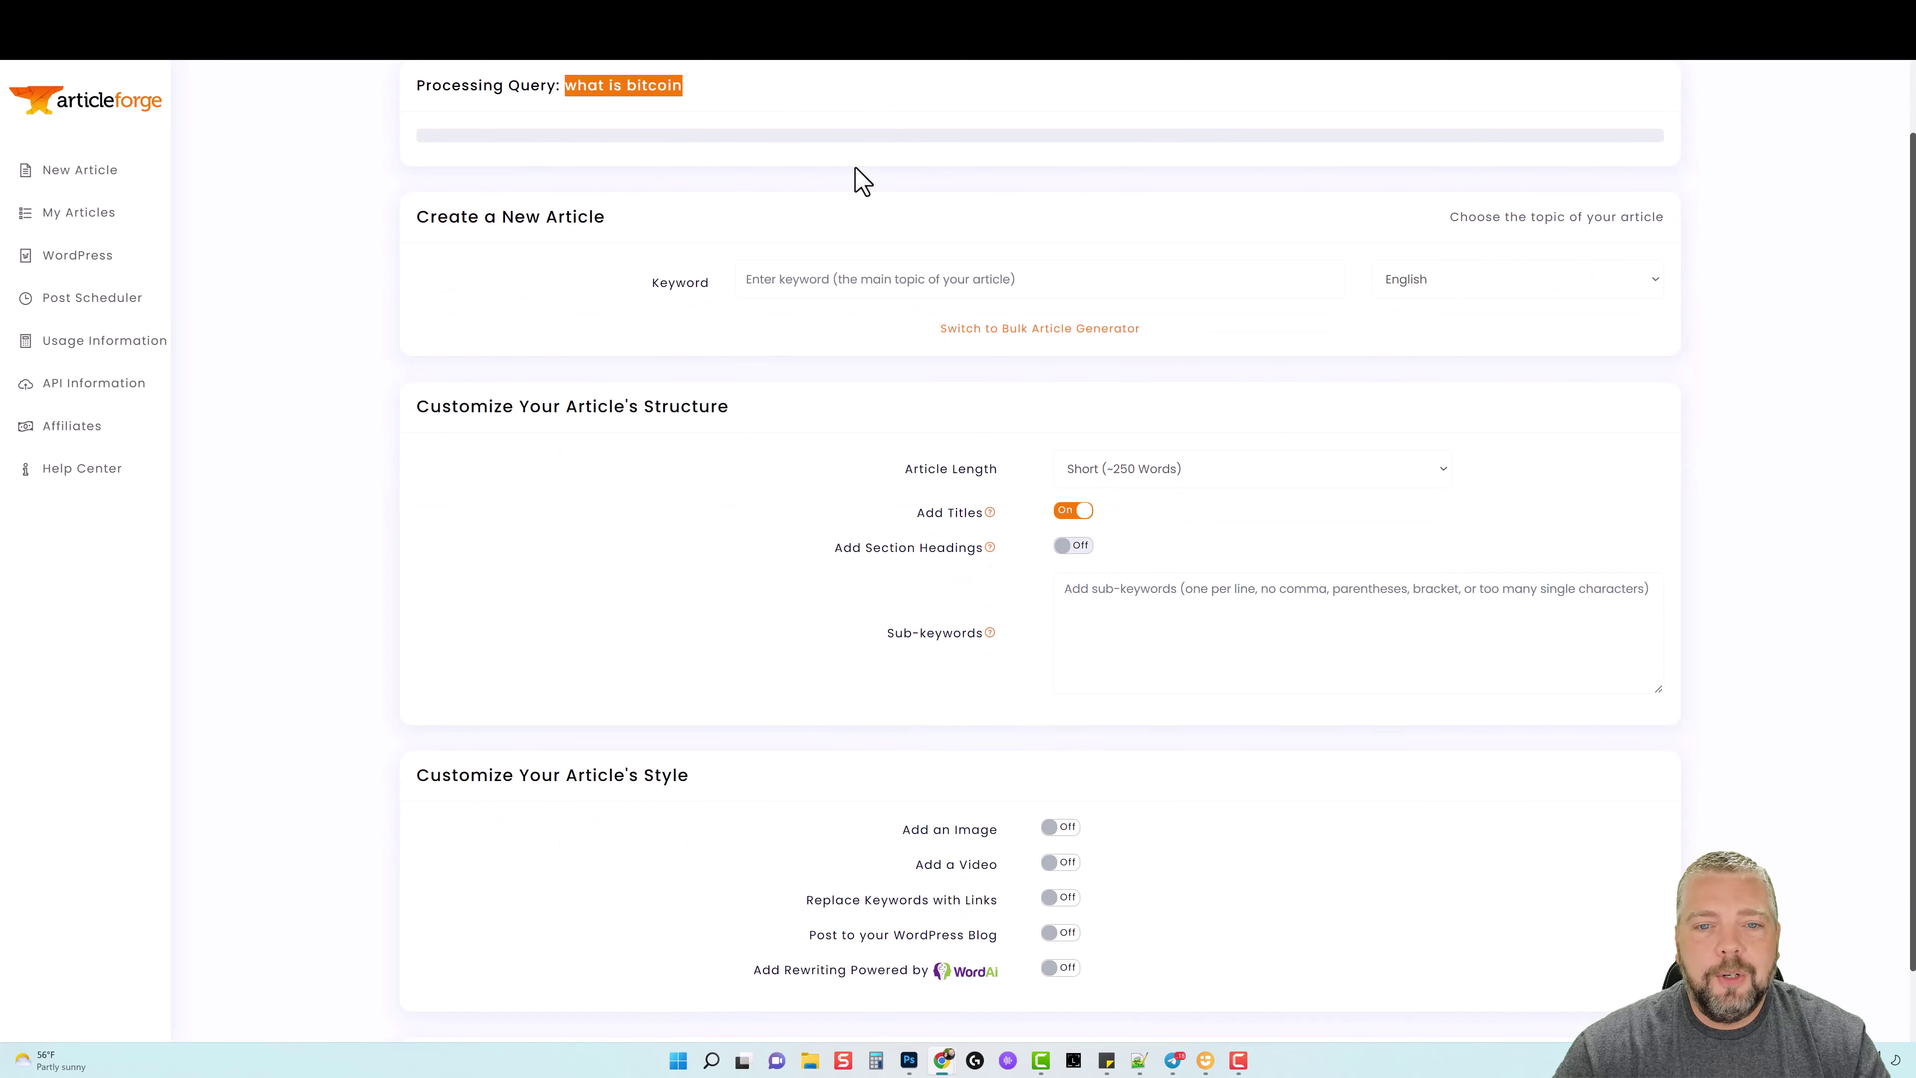
pyautogui.scroll(-1, 858, 462)
pyautogui.click(1143, 382)
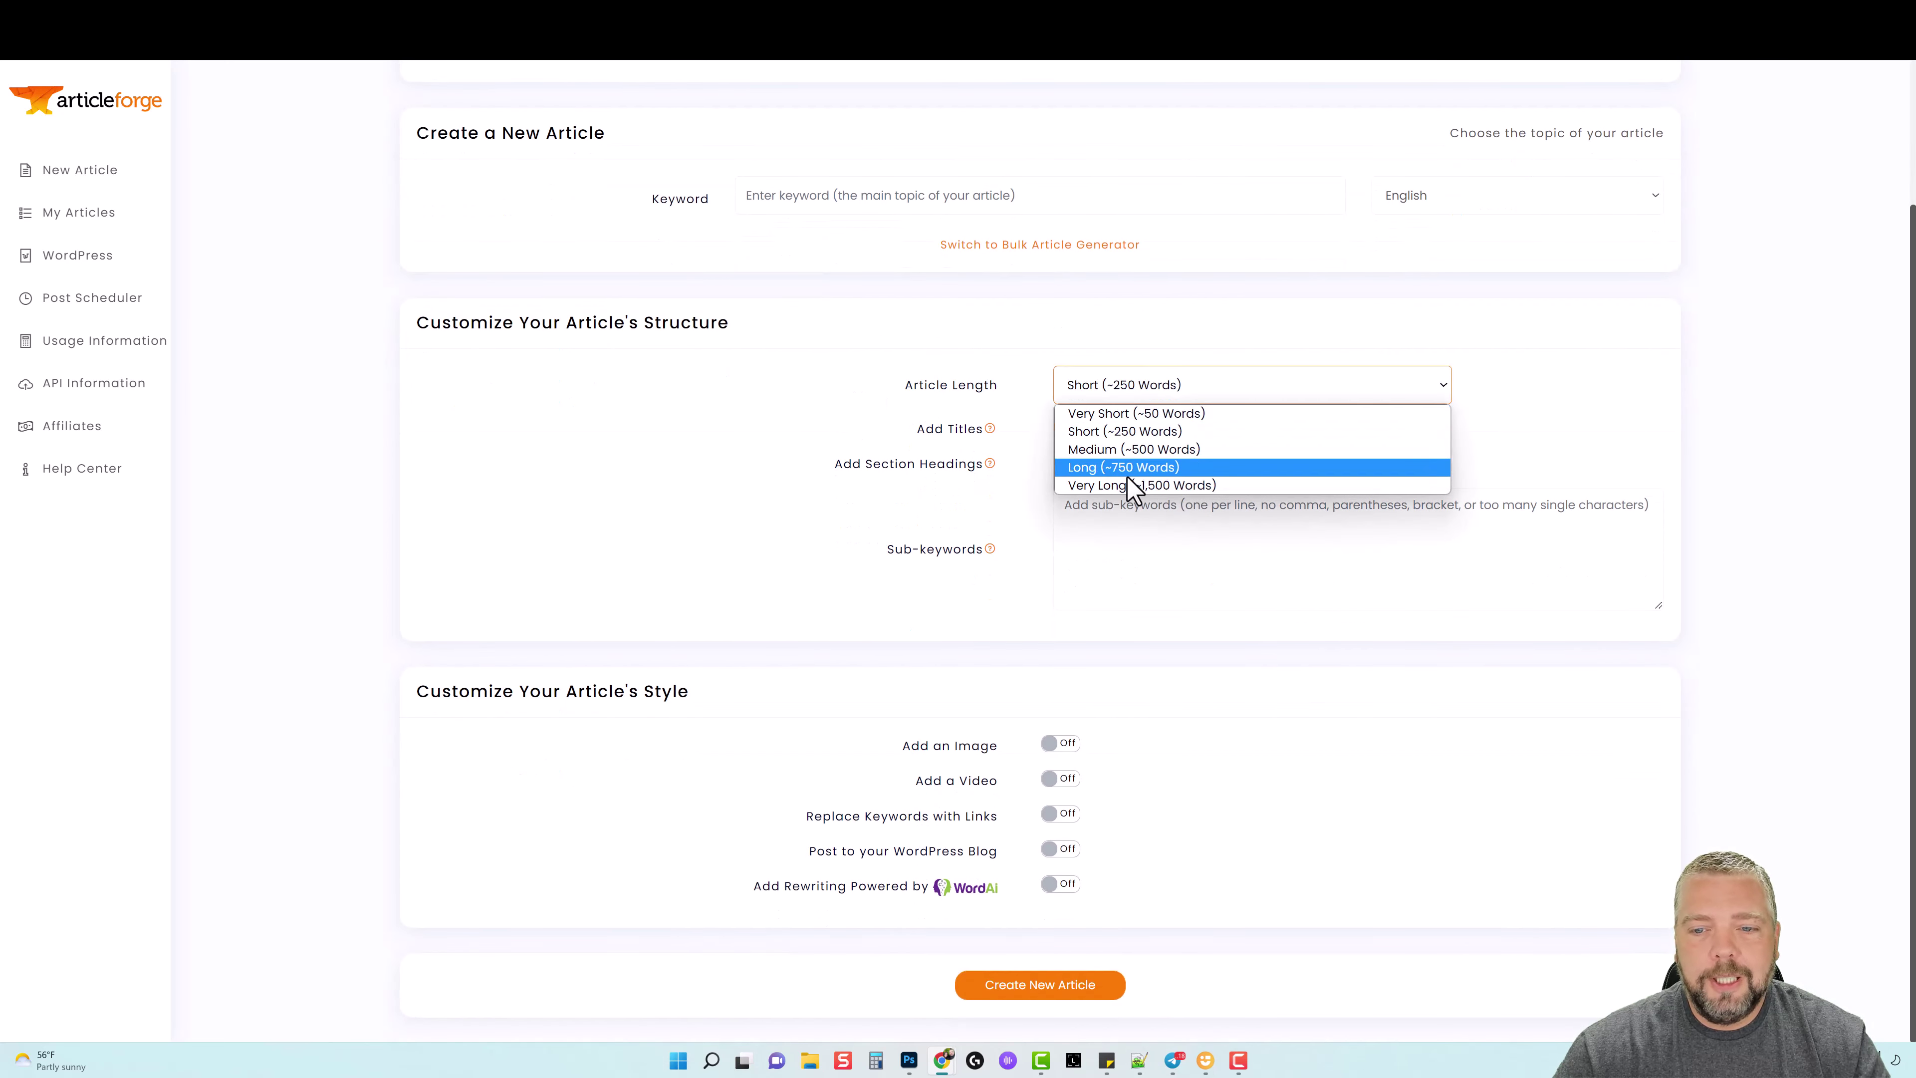
pyautogui.click(754, 532)
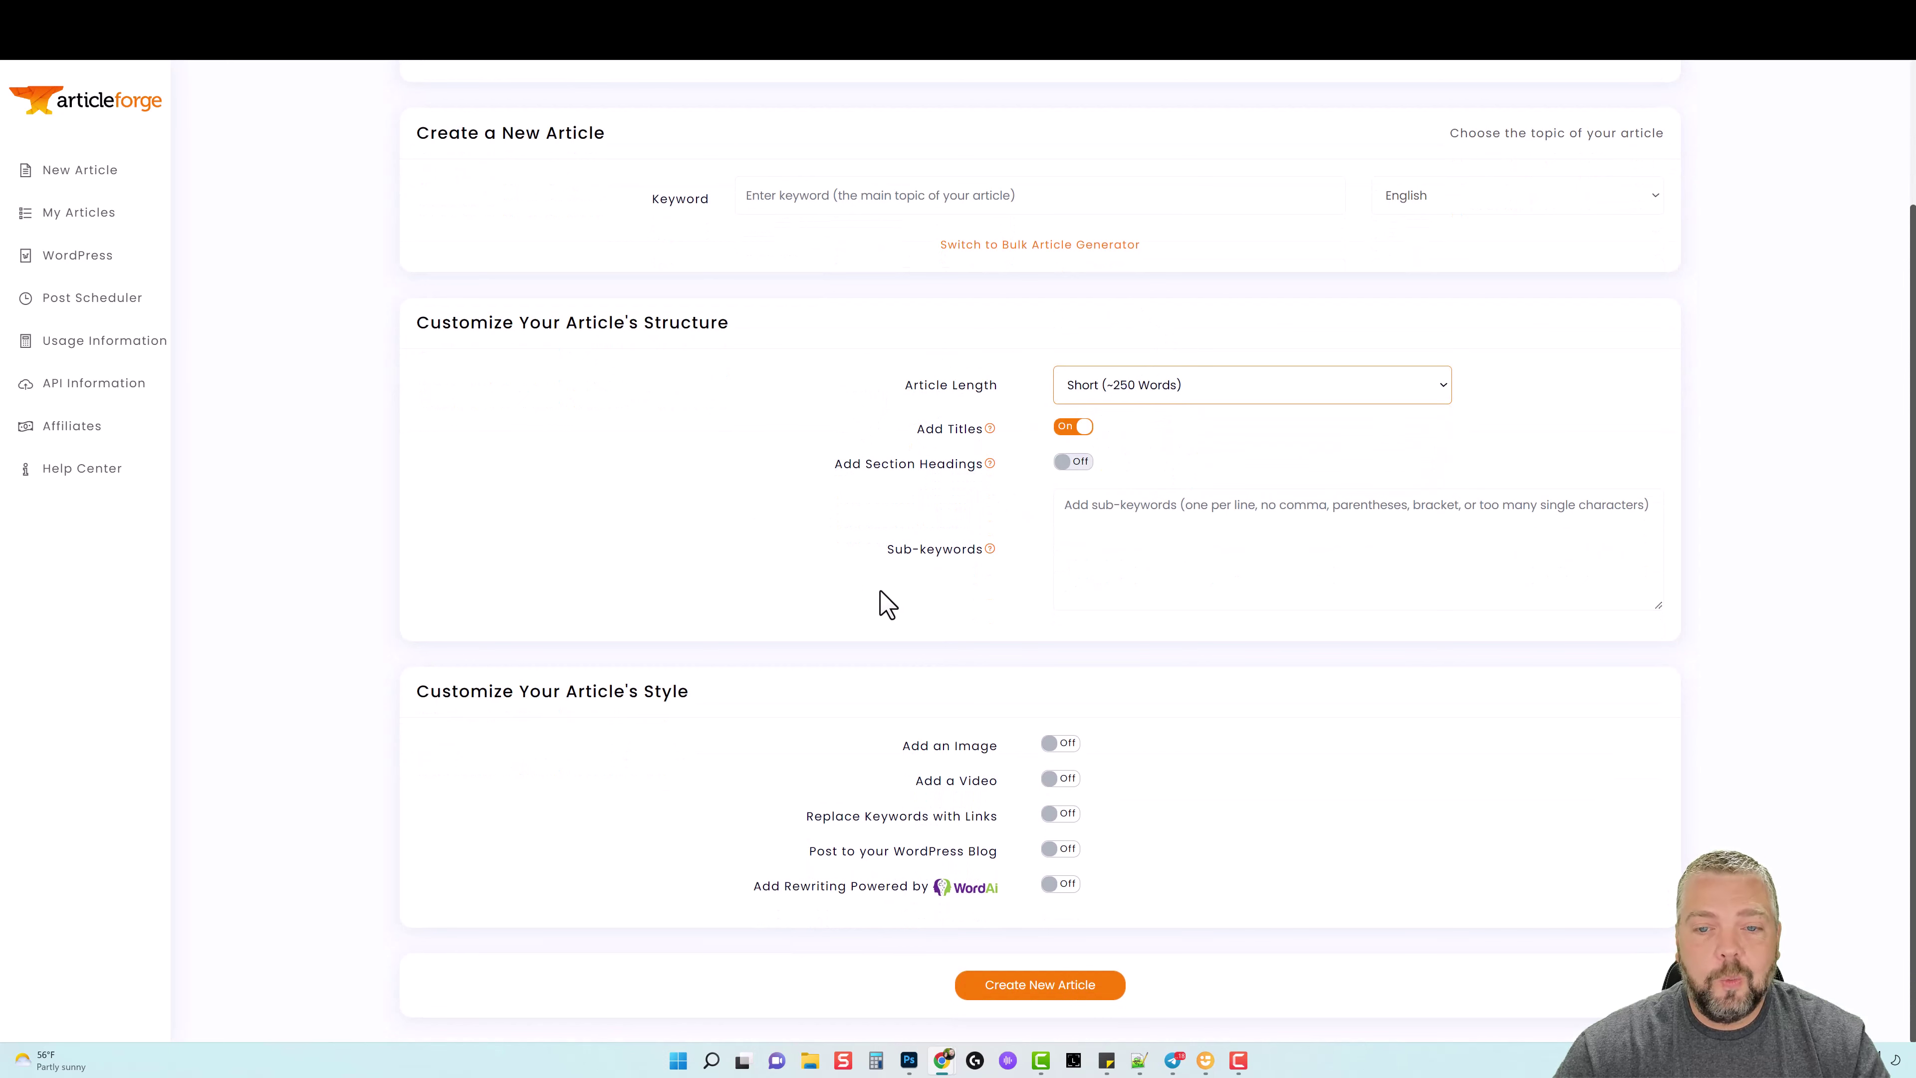
pyautogui.scroll(1, 867, 592)
pyautogui.scroll(2, 739, 596)
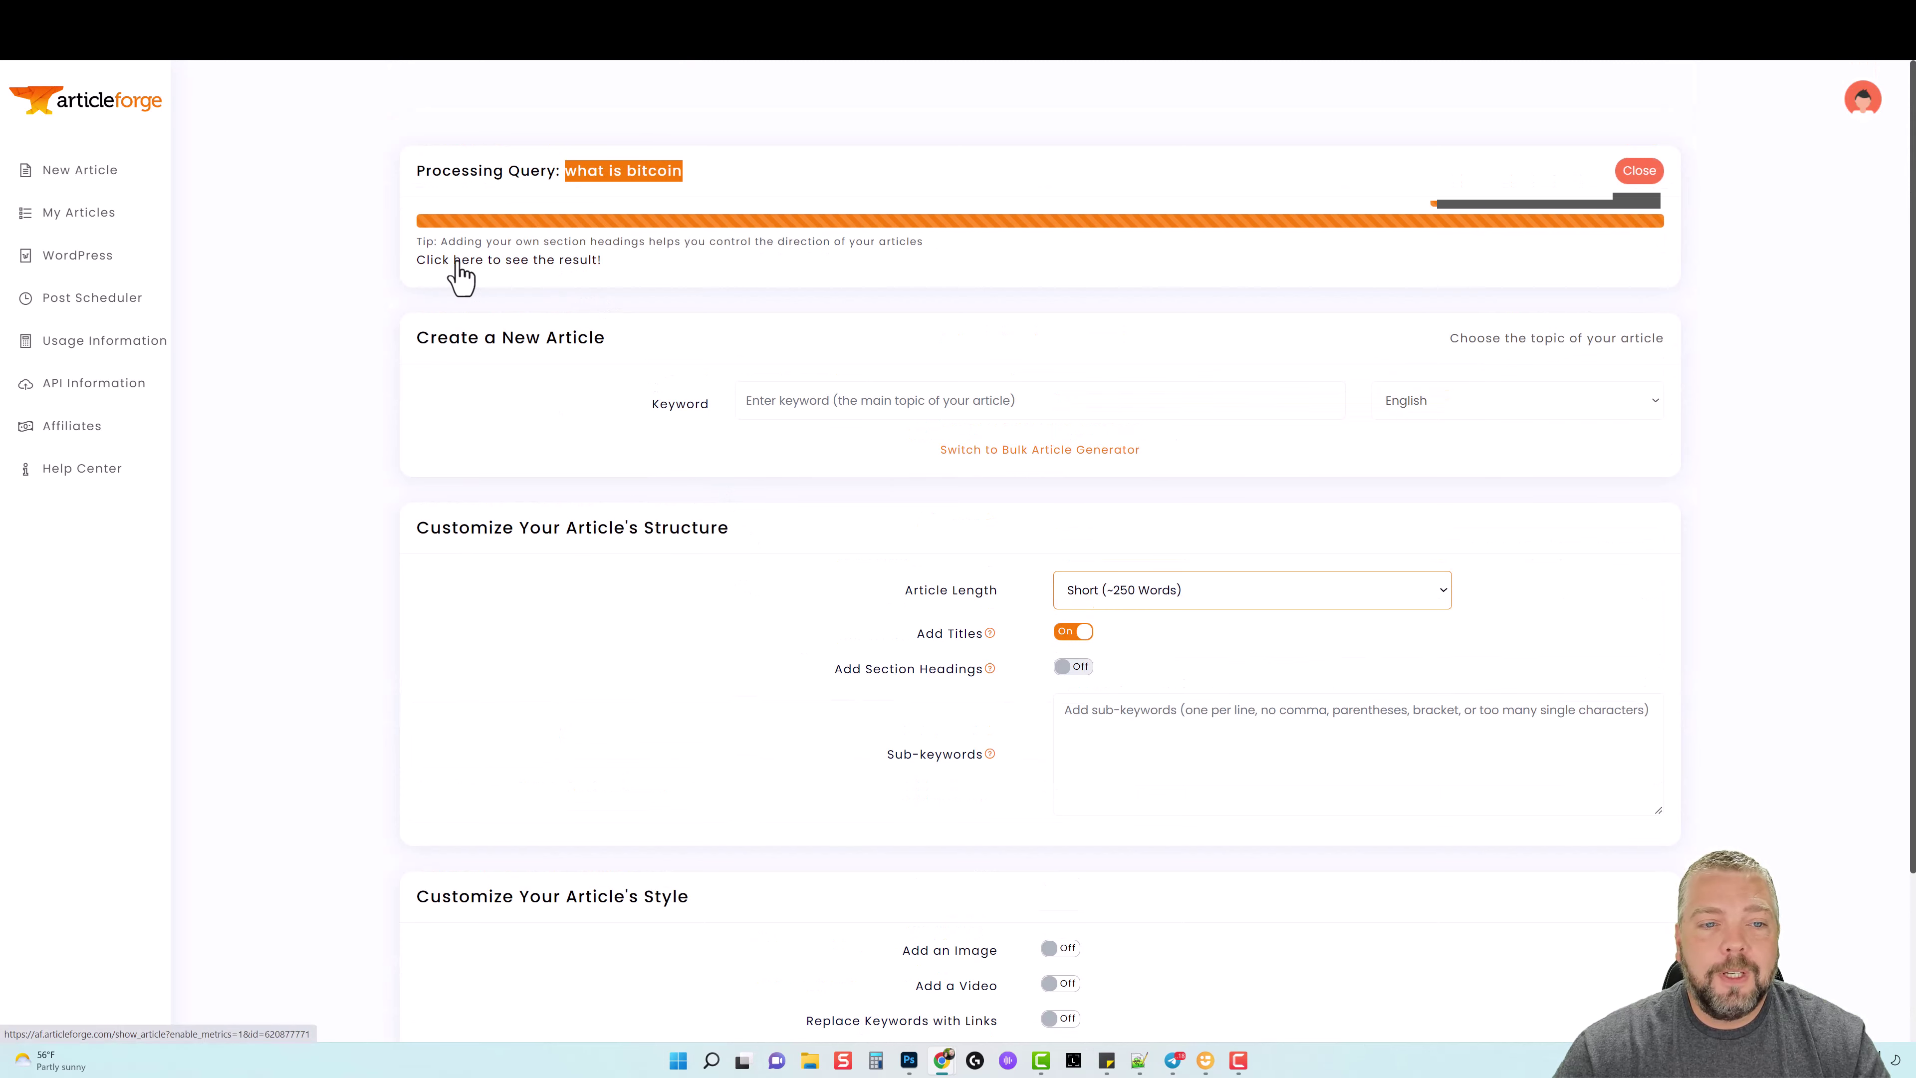
# - Open the finished article 'What Is Bitcoin and Why Is It So Popular?' and review its text
pyautogui.click(507, 270)
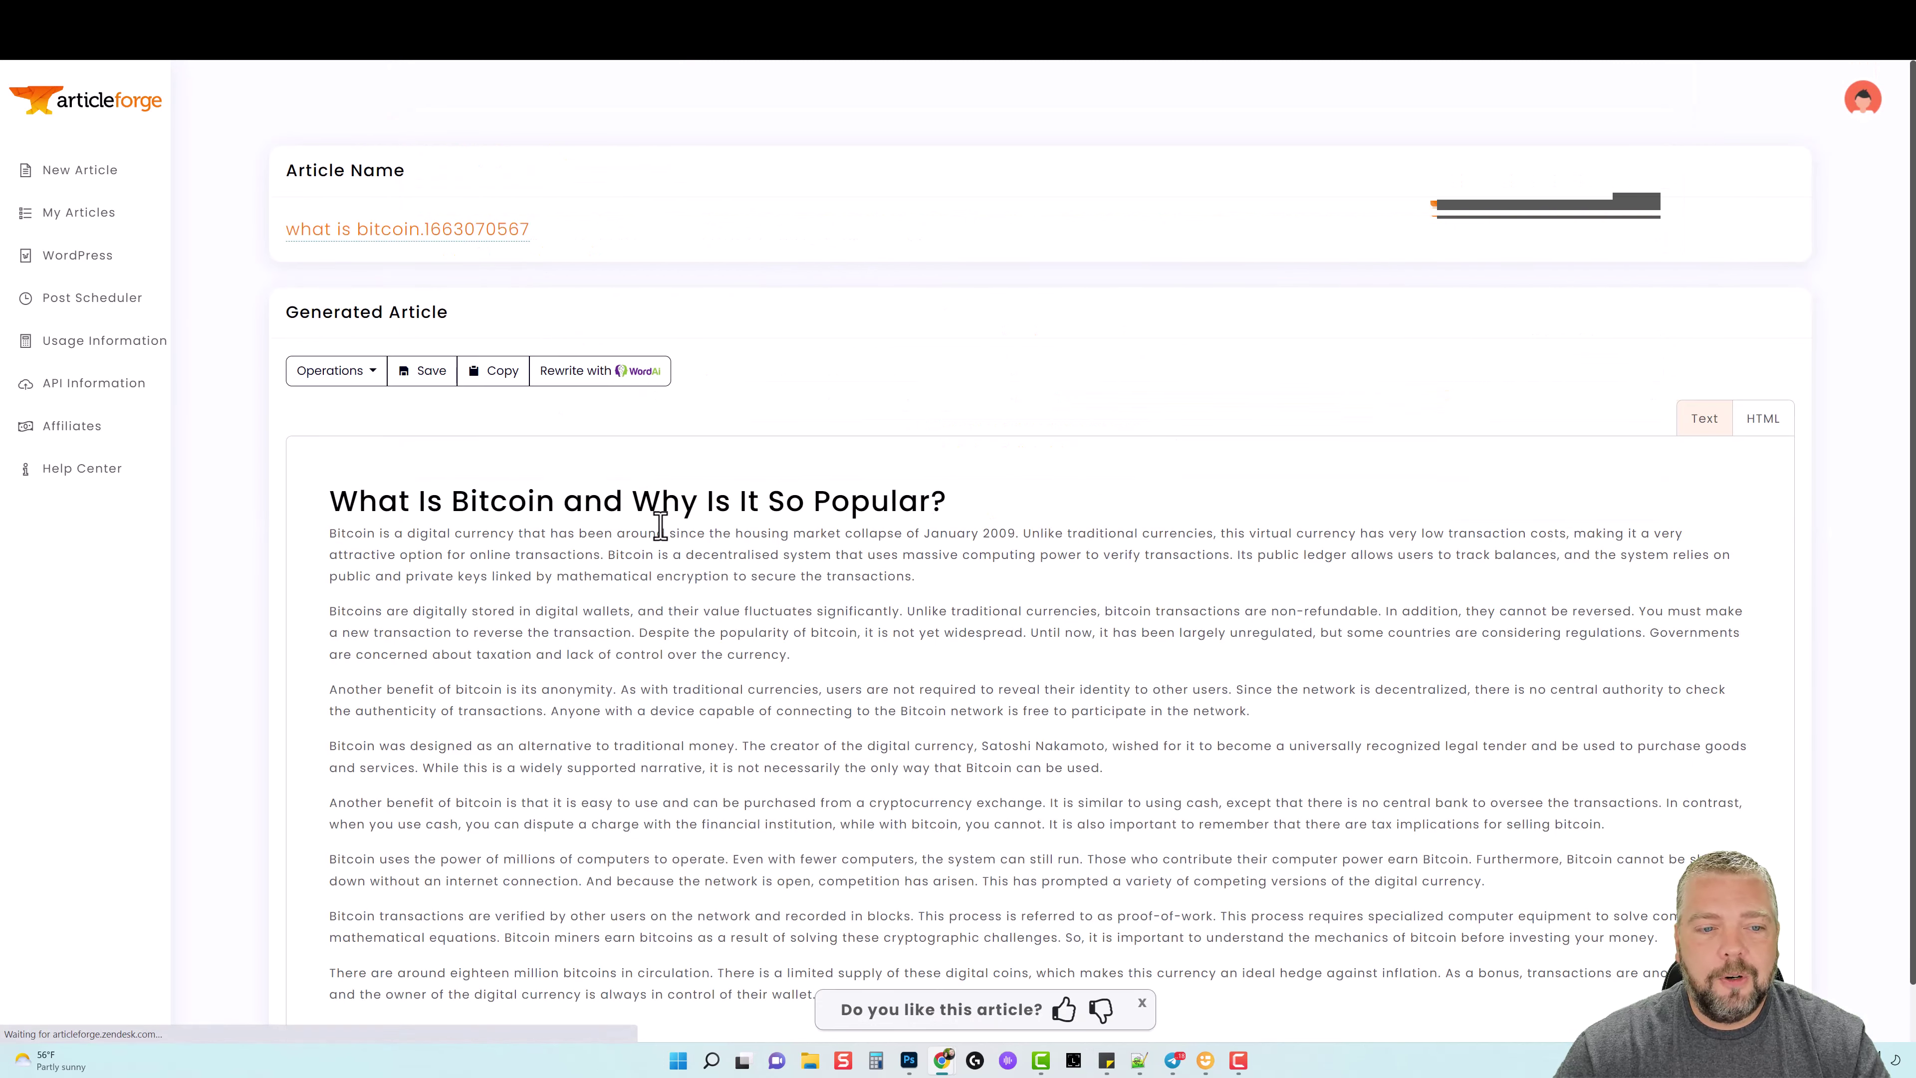
pyautogui.scroll(-1, 594, 541)
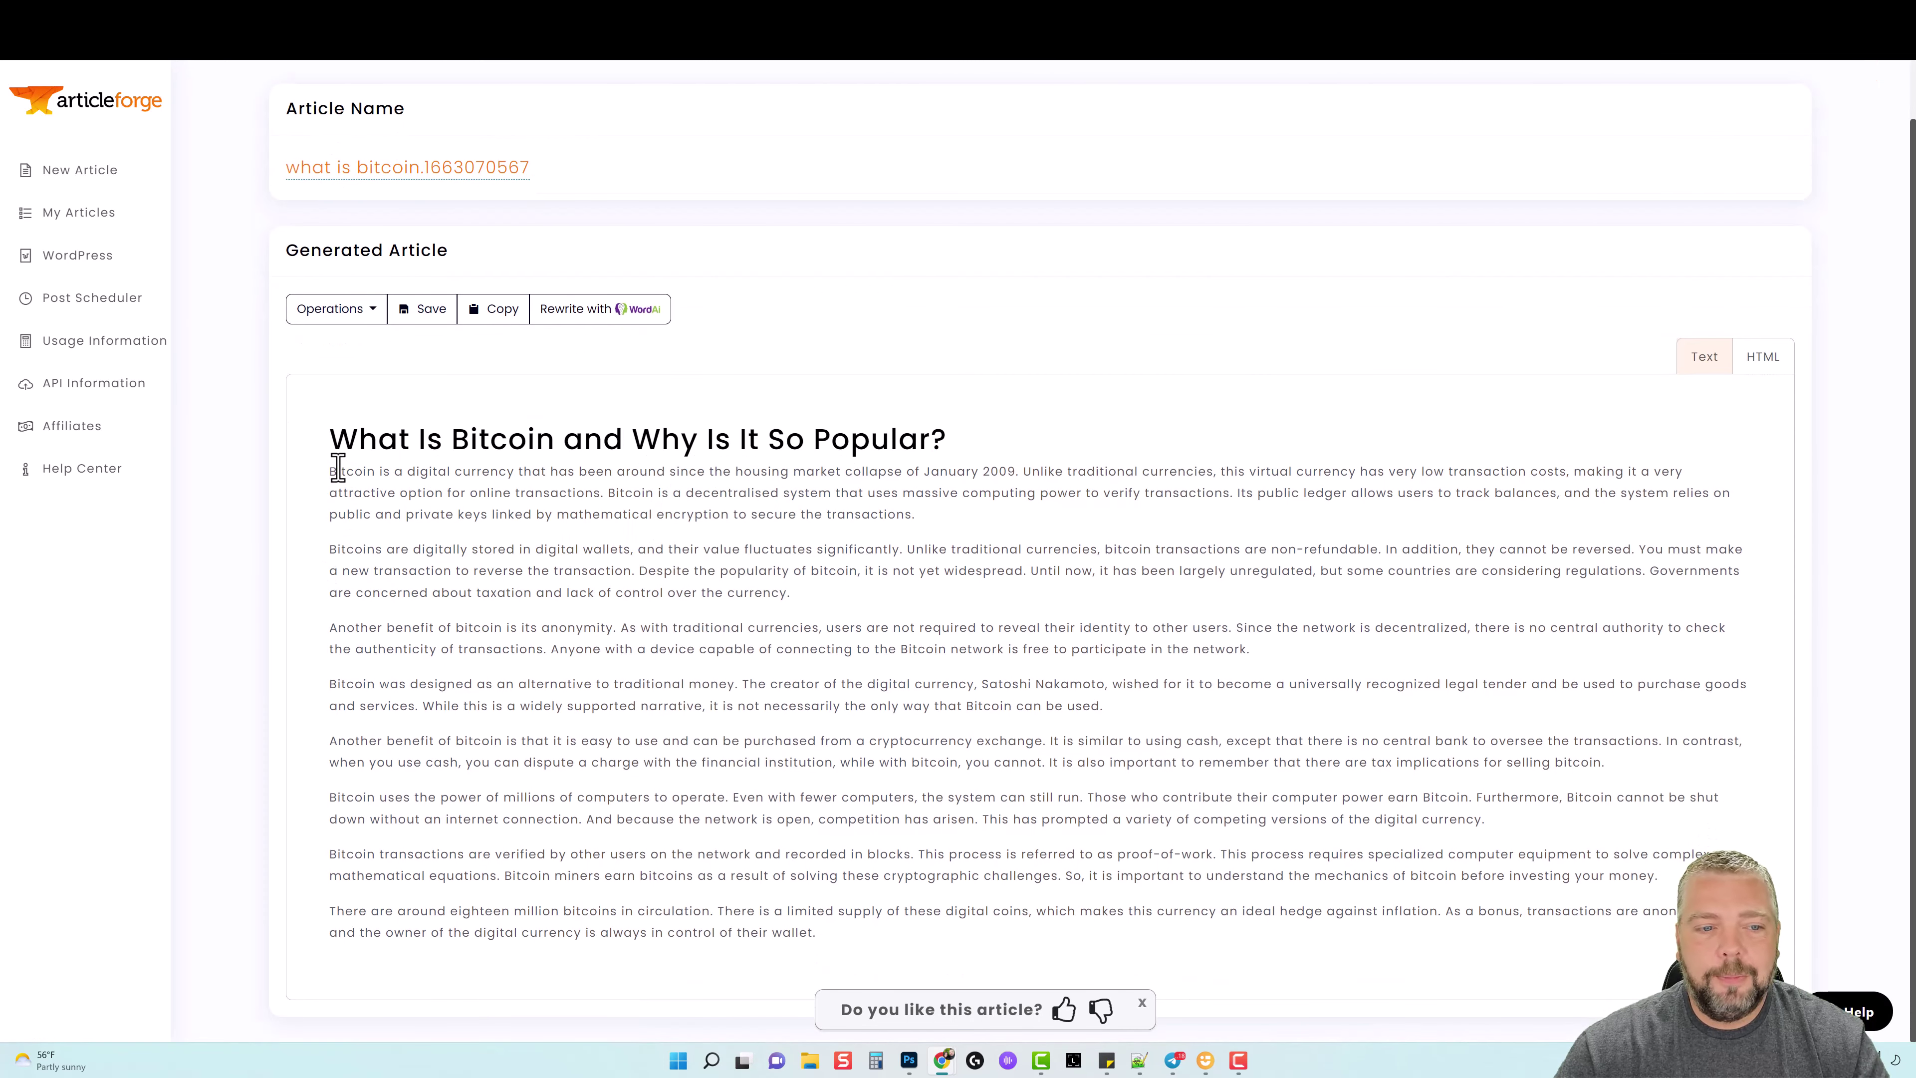
pyautogui.moveTo(330, 472); pyautogui.dragTo(1166, 911)
pyautogui.click(919, 709)
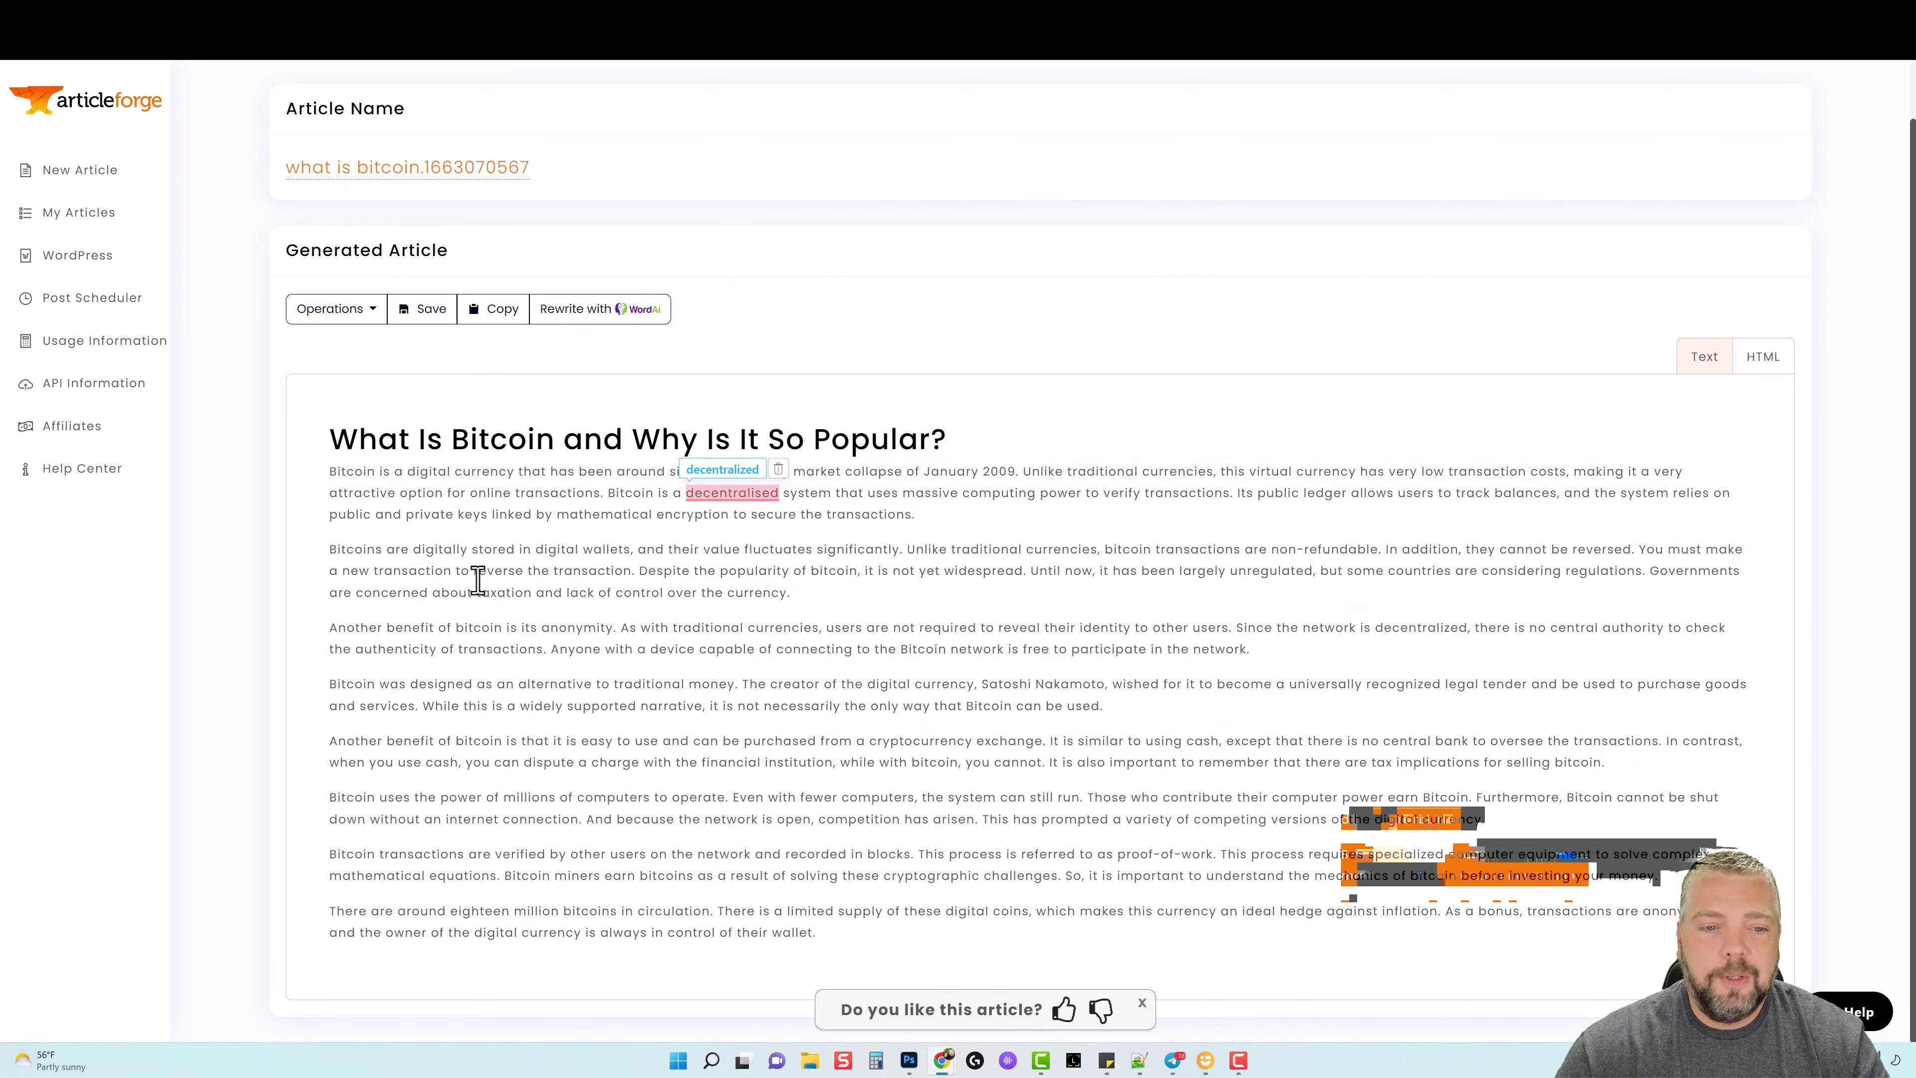
pyautogui.click(485, 574)
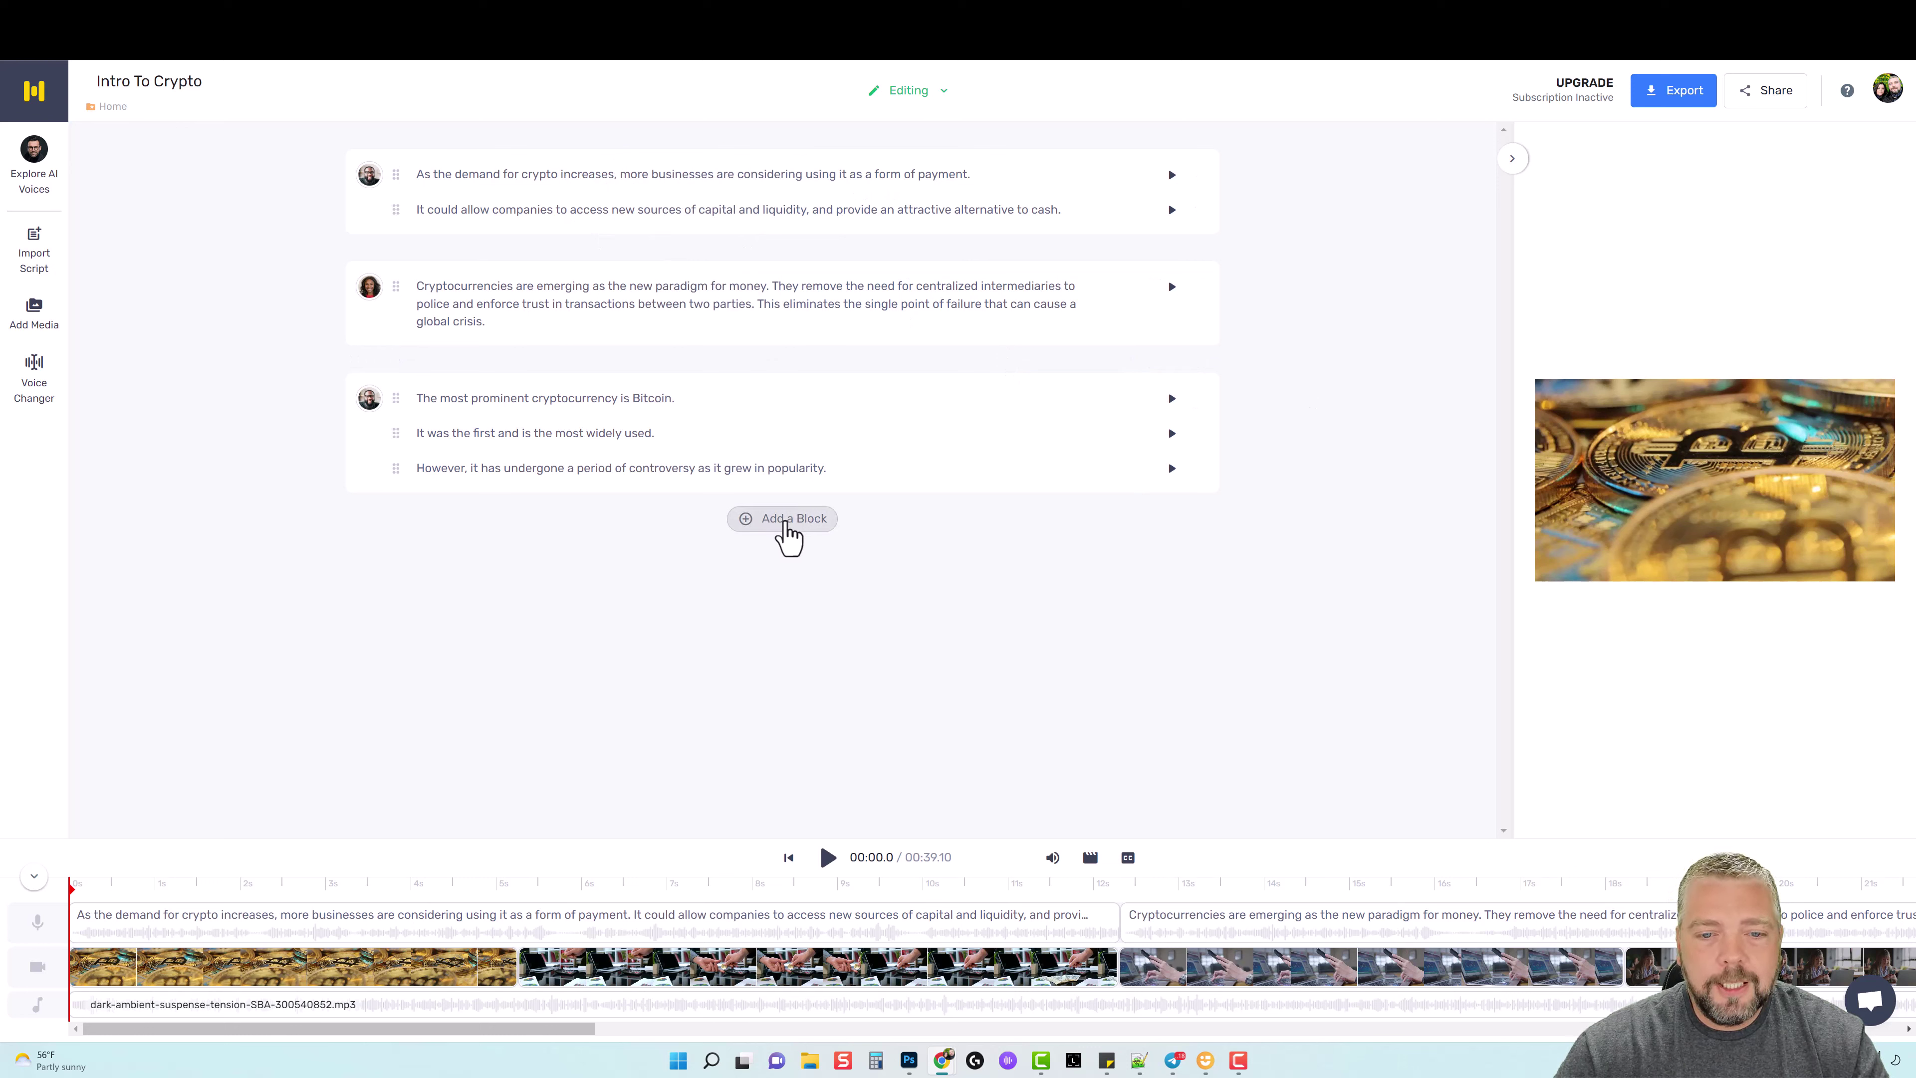
pyautogui.click(787, 526)
pyautogui.click(549, 545)
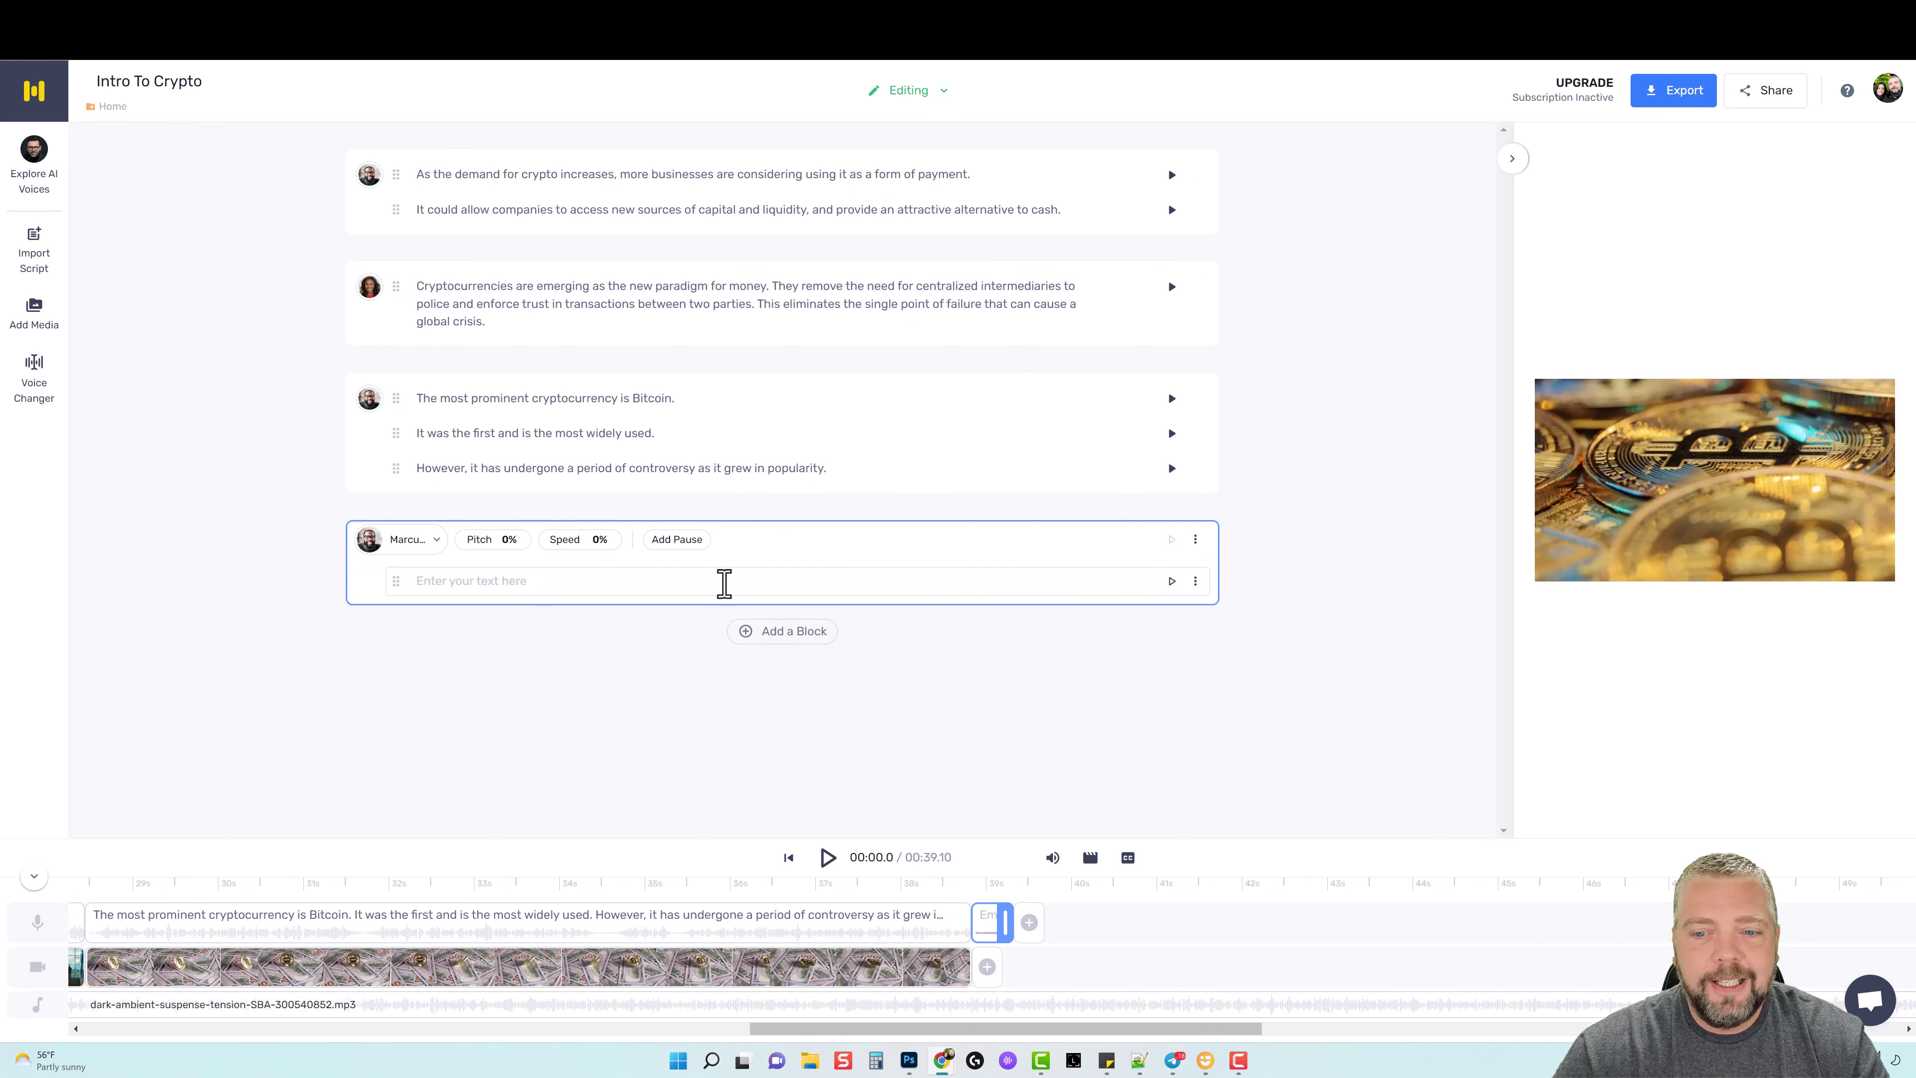
pyautogui.click(1195, 539)
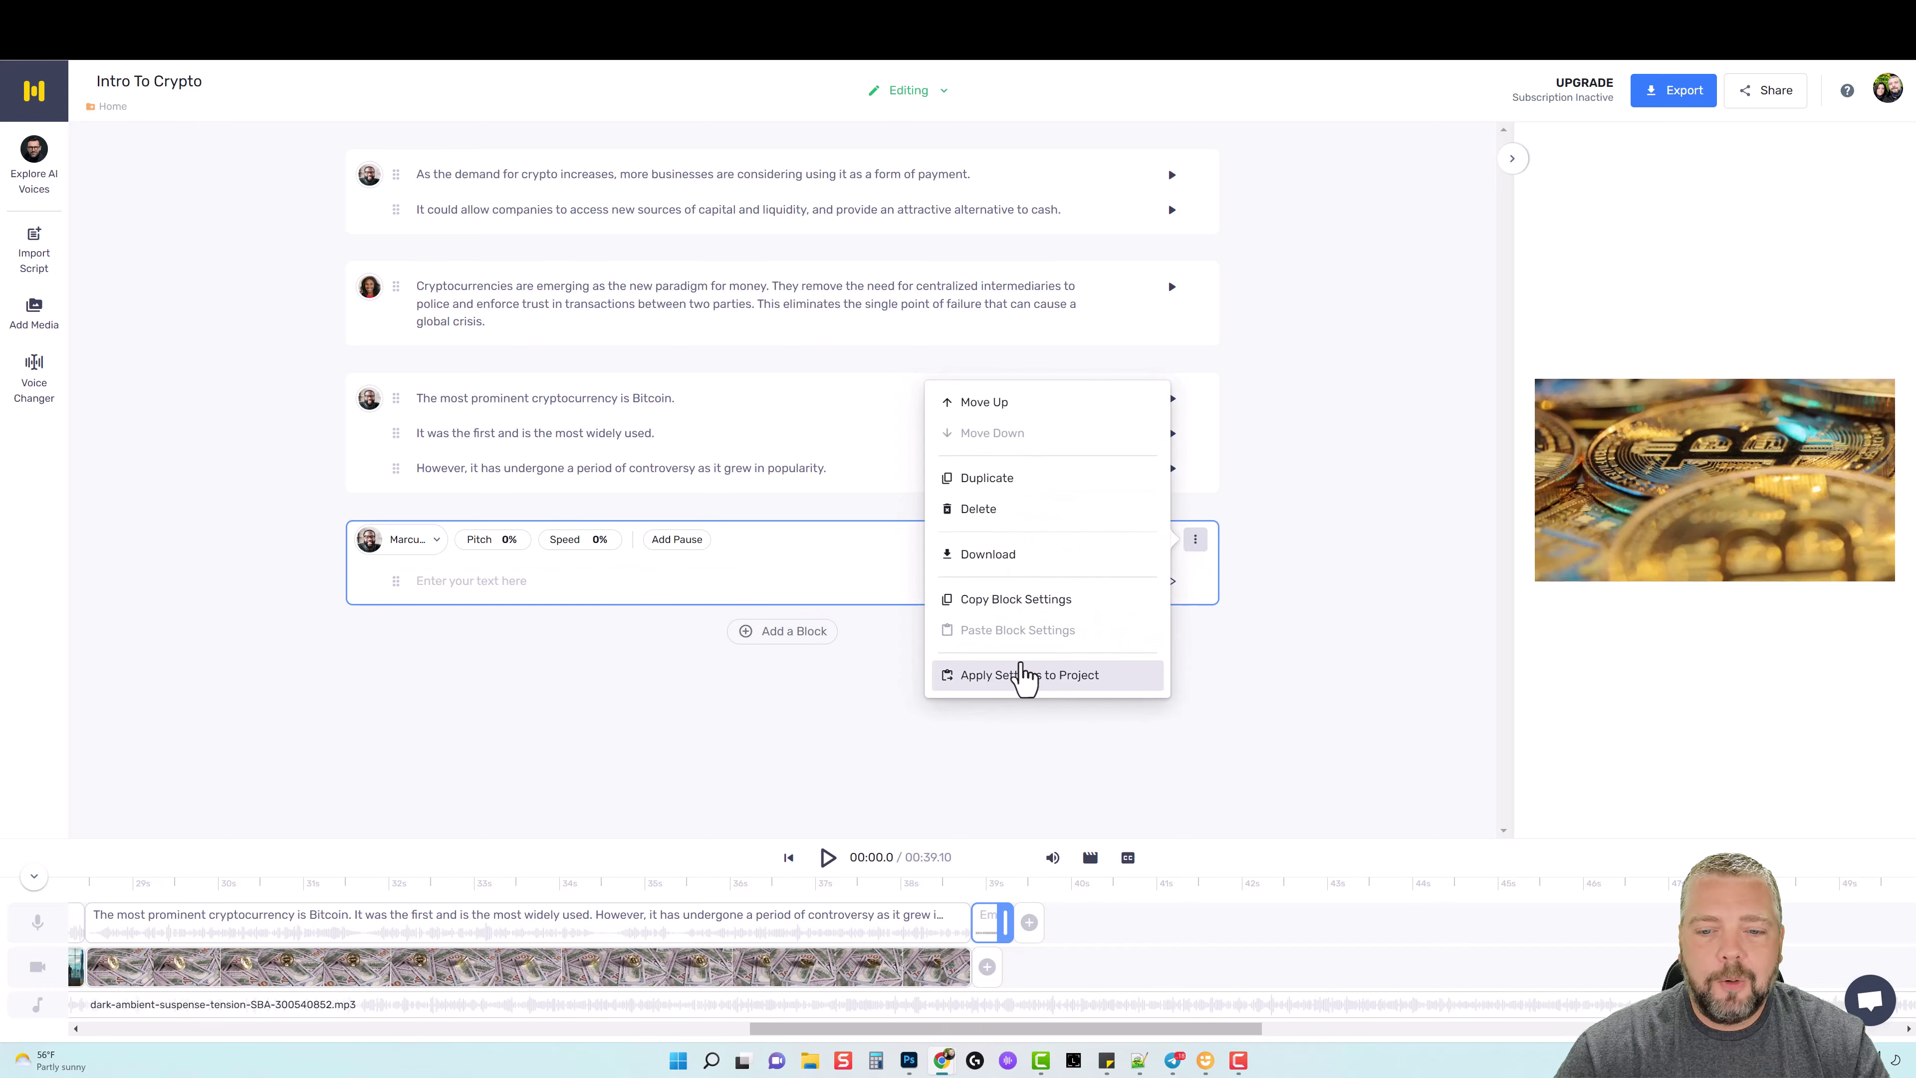
pyautogui.click(995, 512)
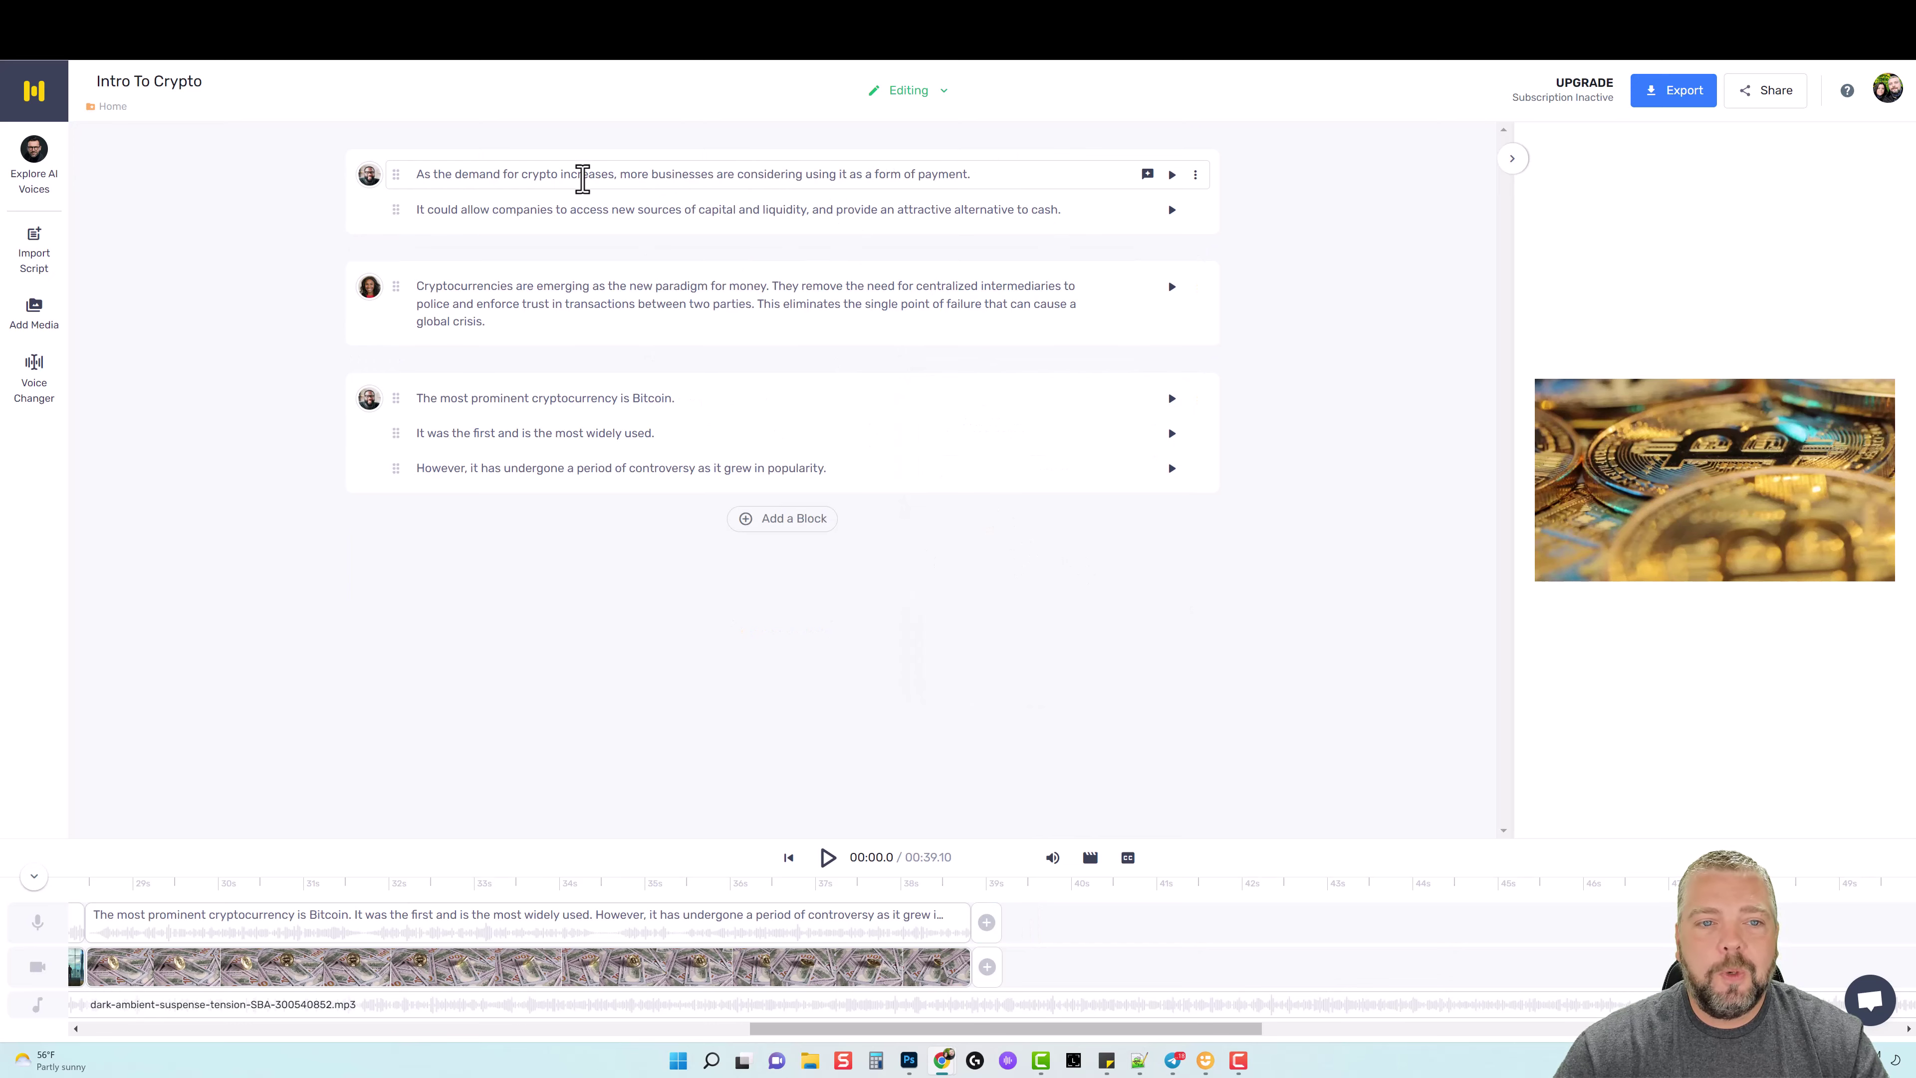
pyautogui.click(582, 176)
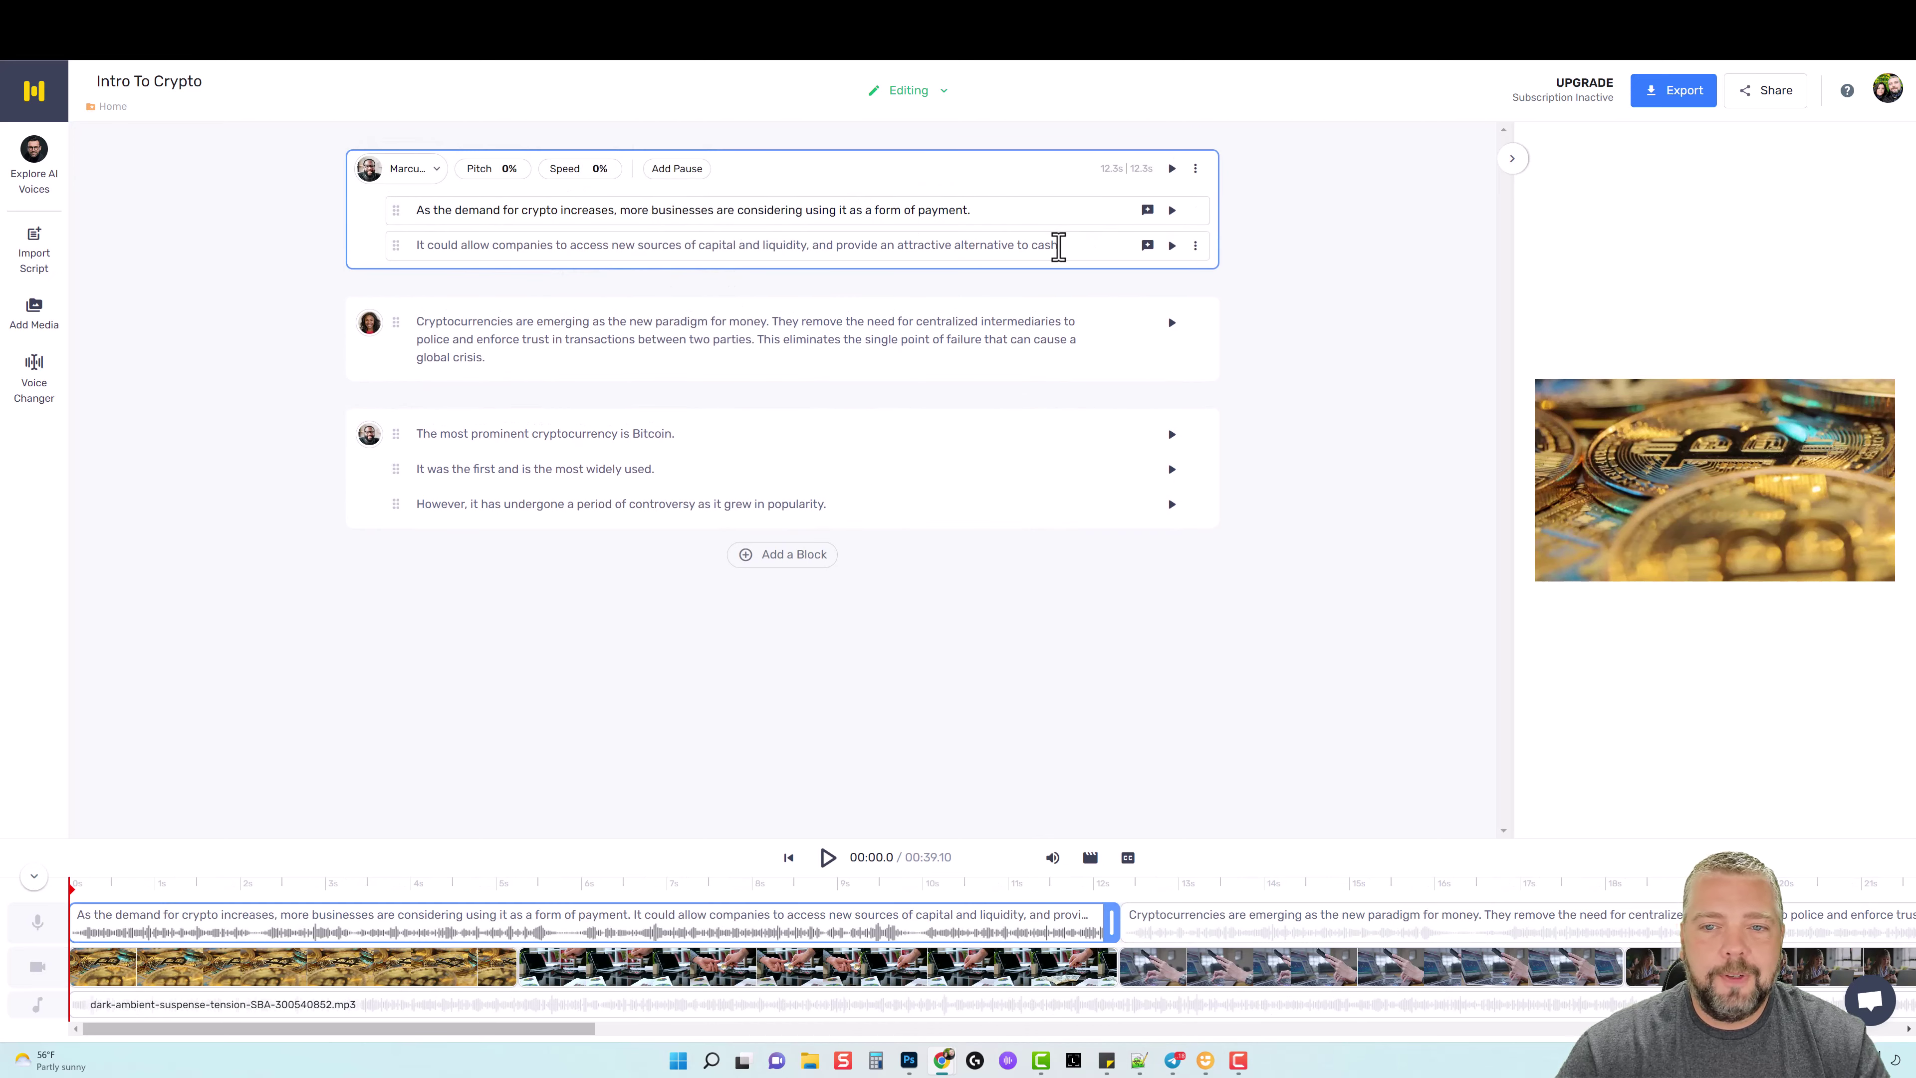
pyautogui.click(1292, 351)
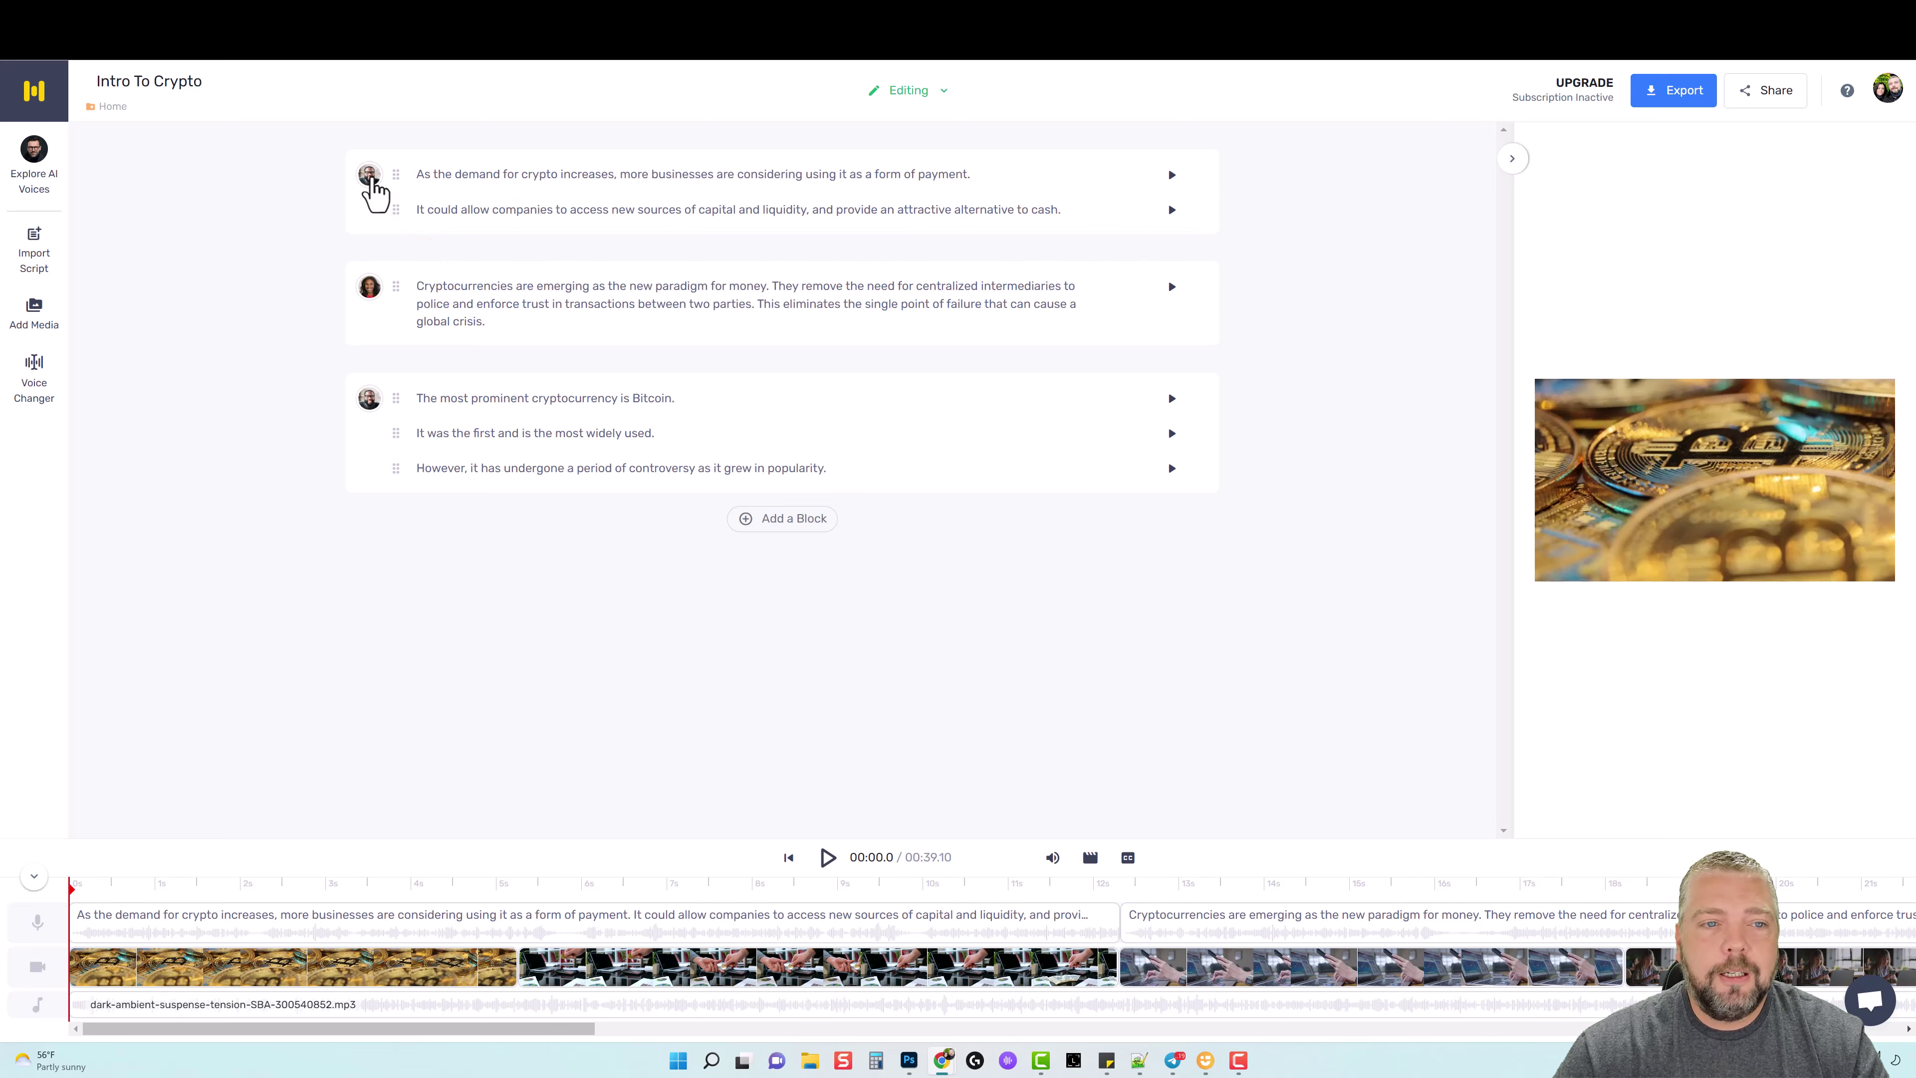
# - Check voices for the first two blocks unchanged, then give the third Bitcoin block Ava (F)
pyautogui.click(369, 177)
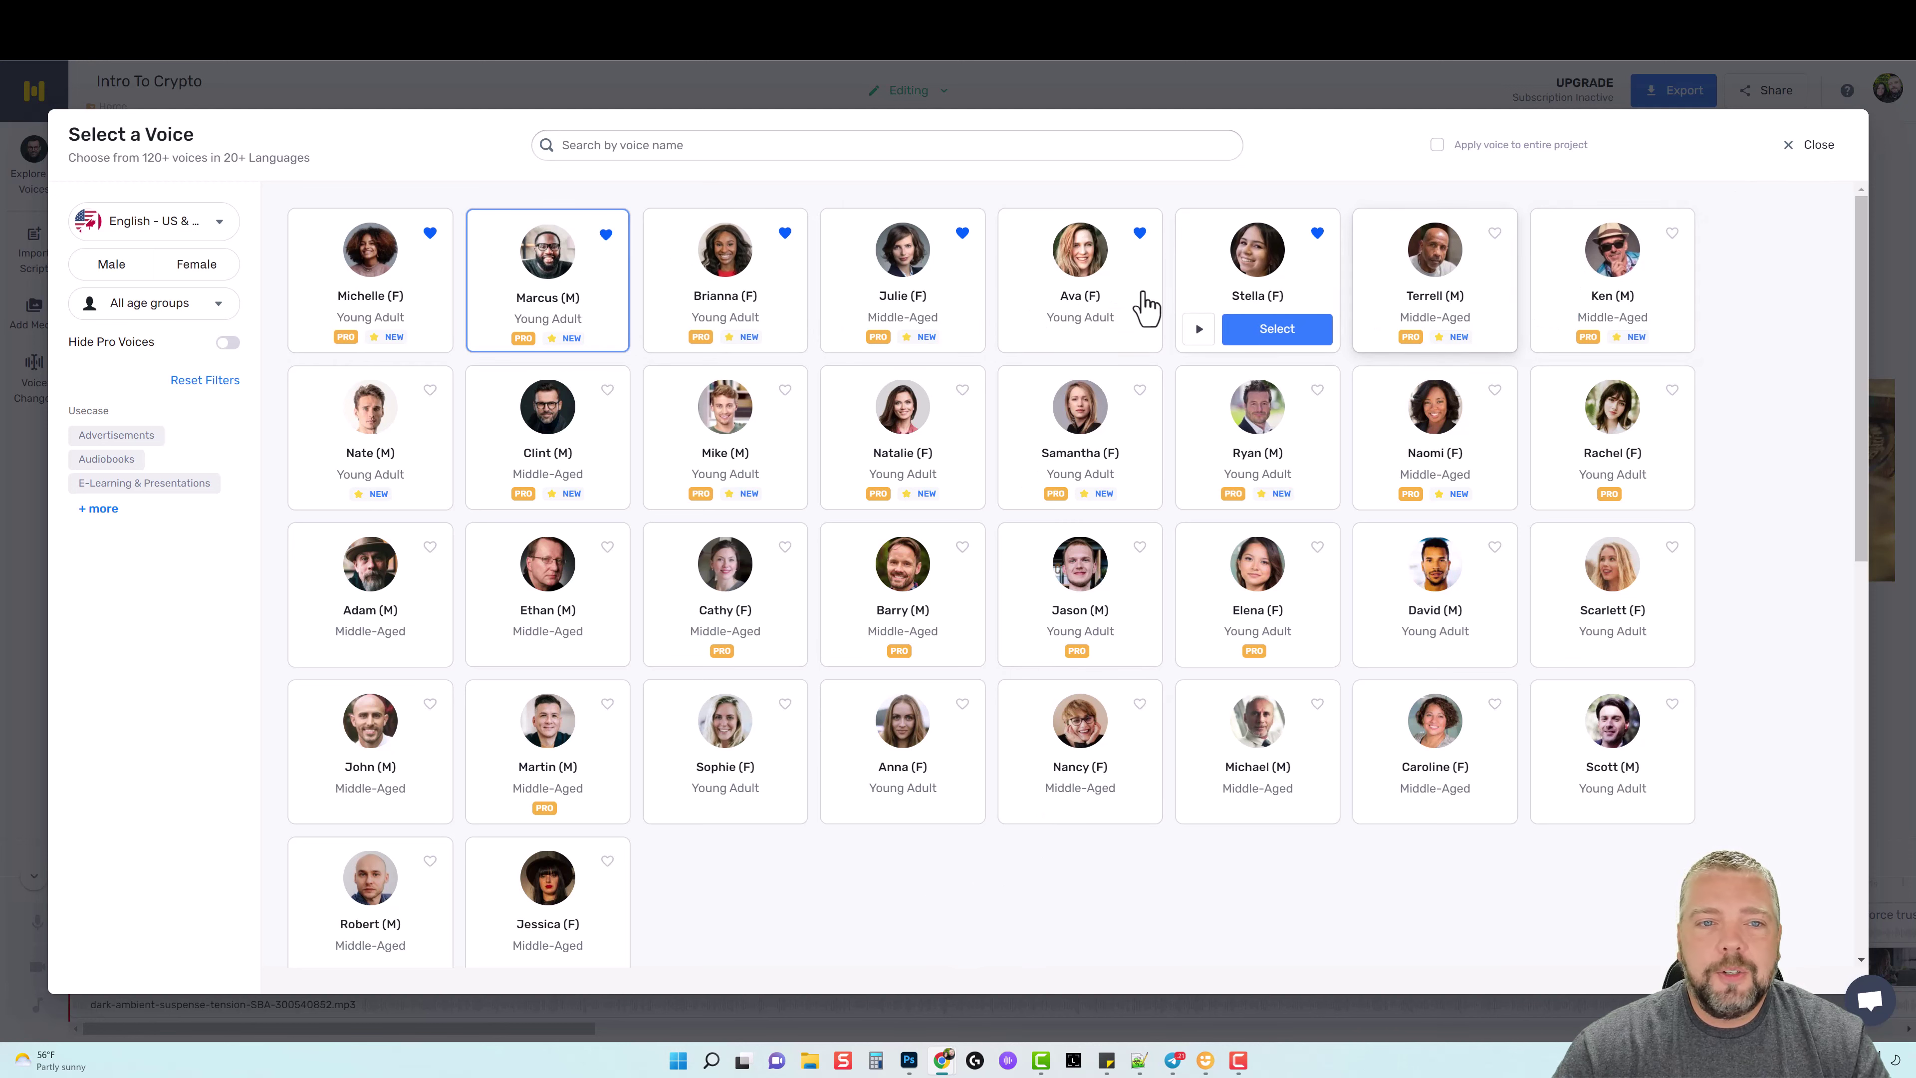
pyautogui.moveTo(525, 363)
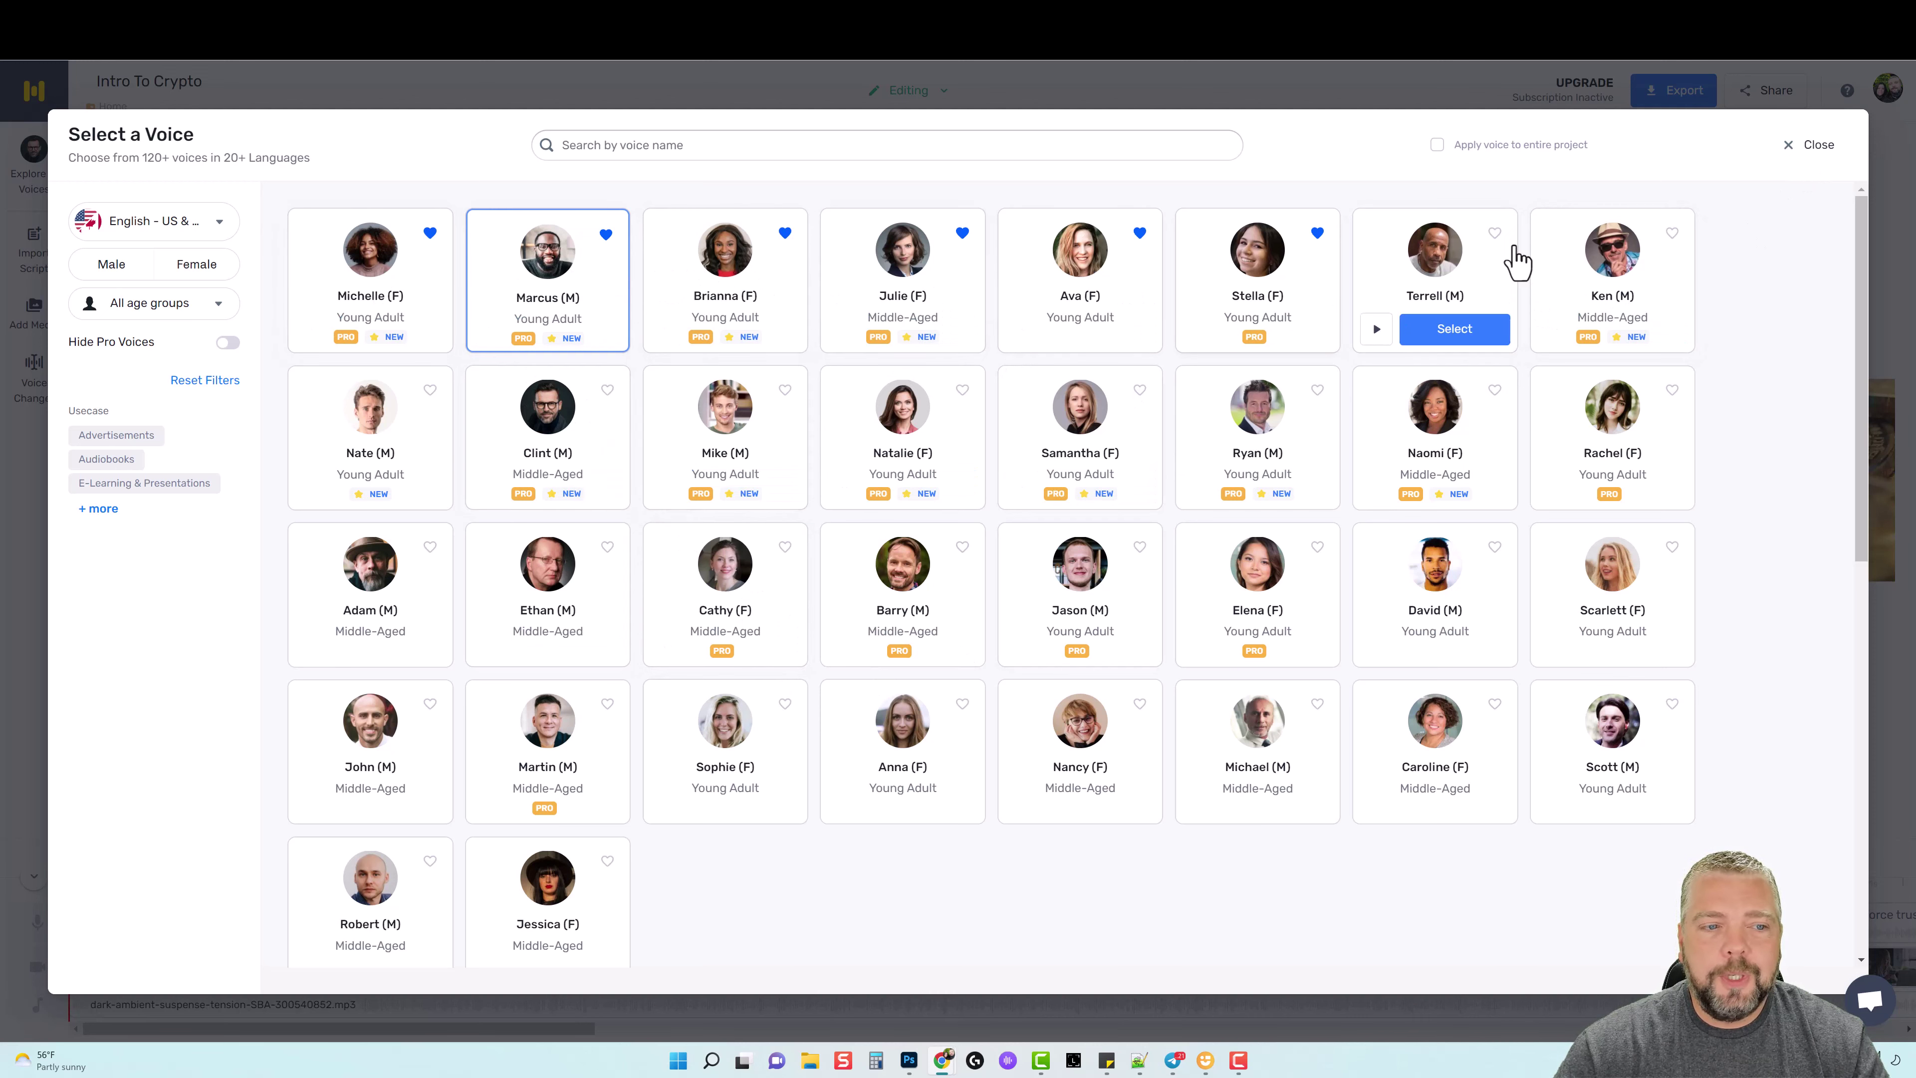
pyautogui.click(1791, 146)
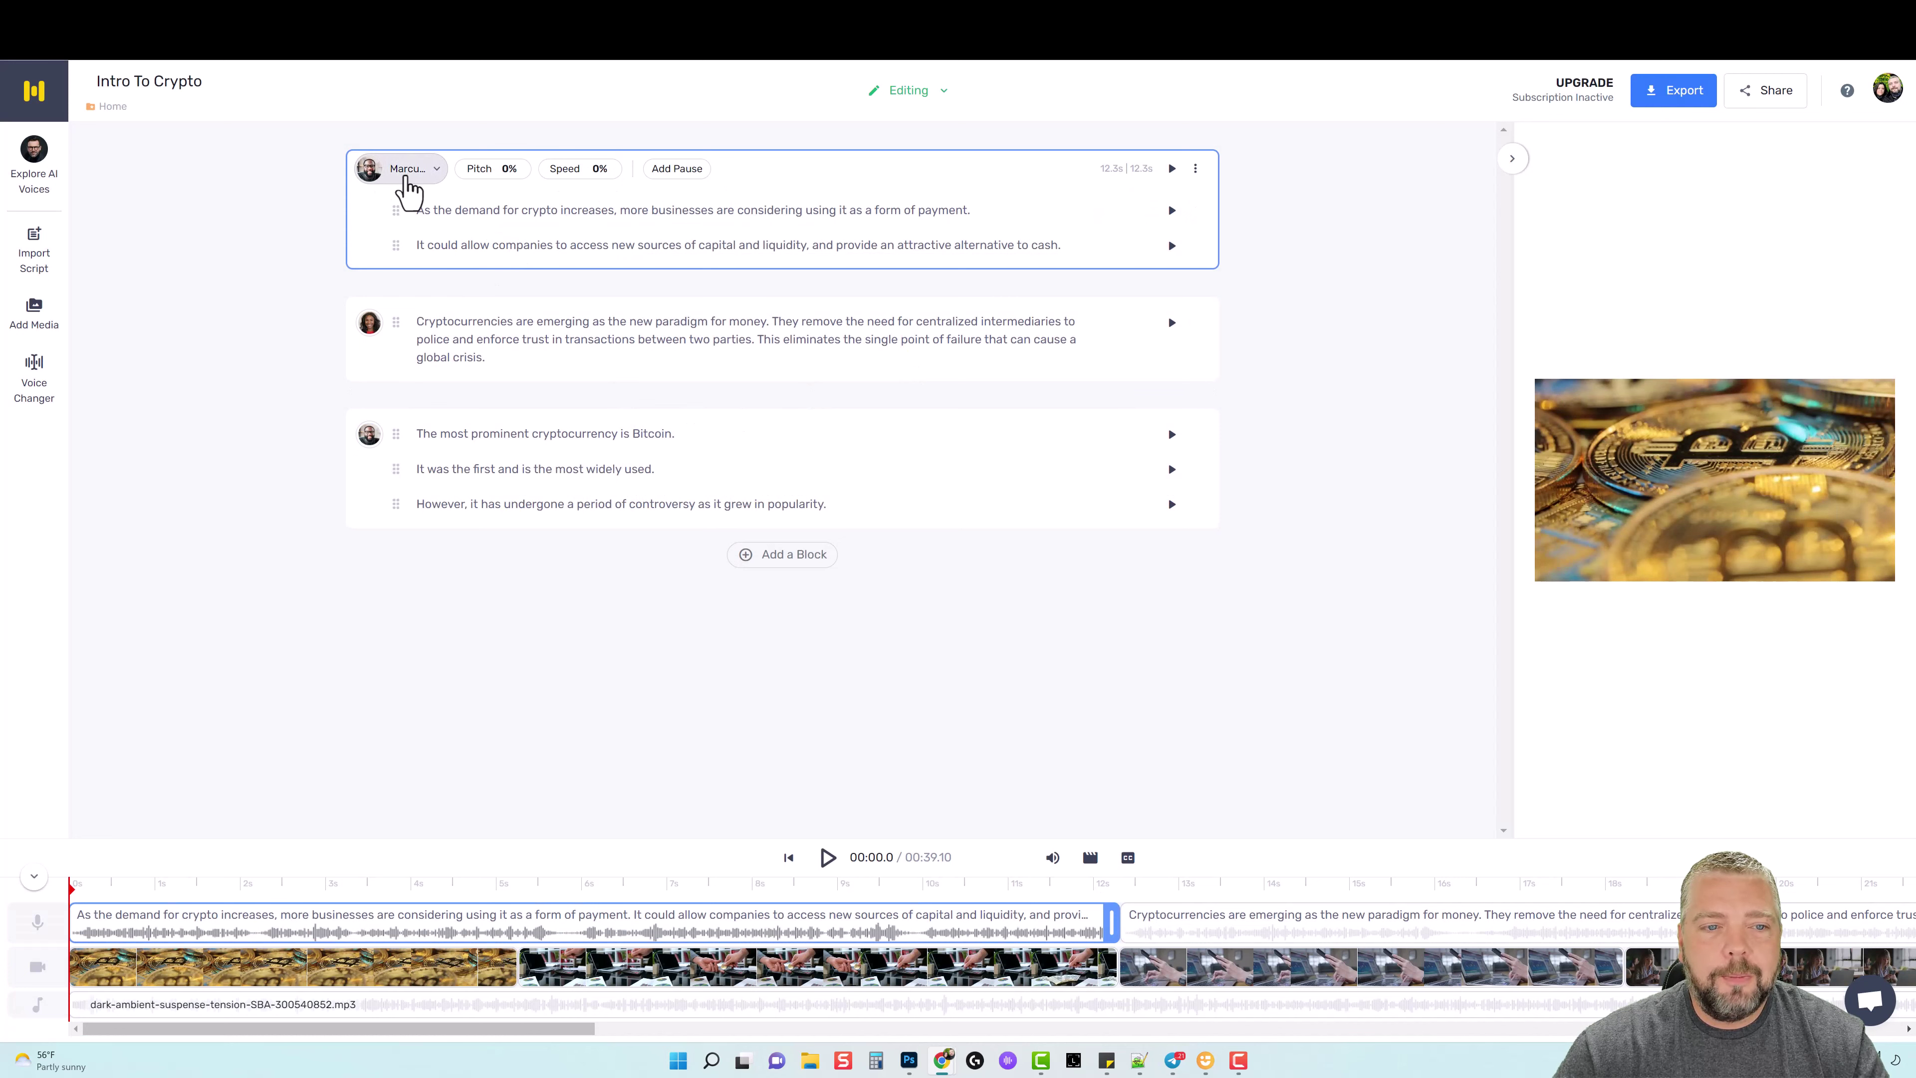
pyautogui.click(371, 333)
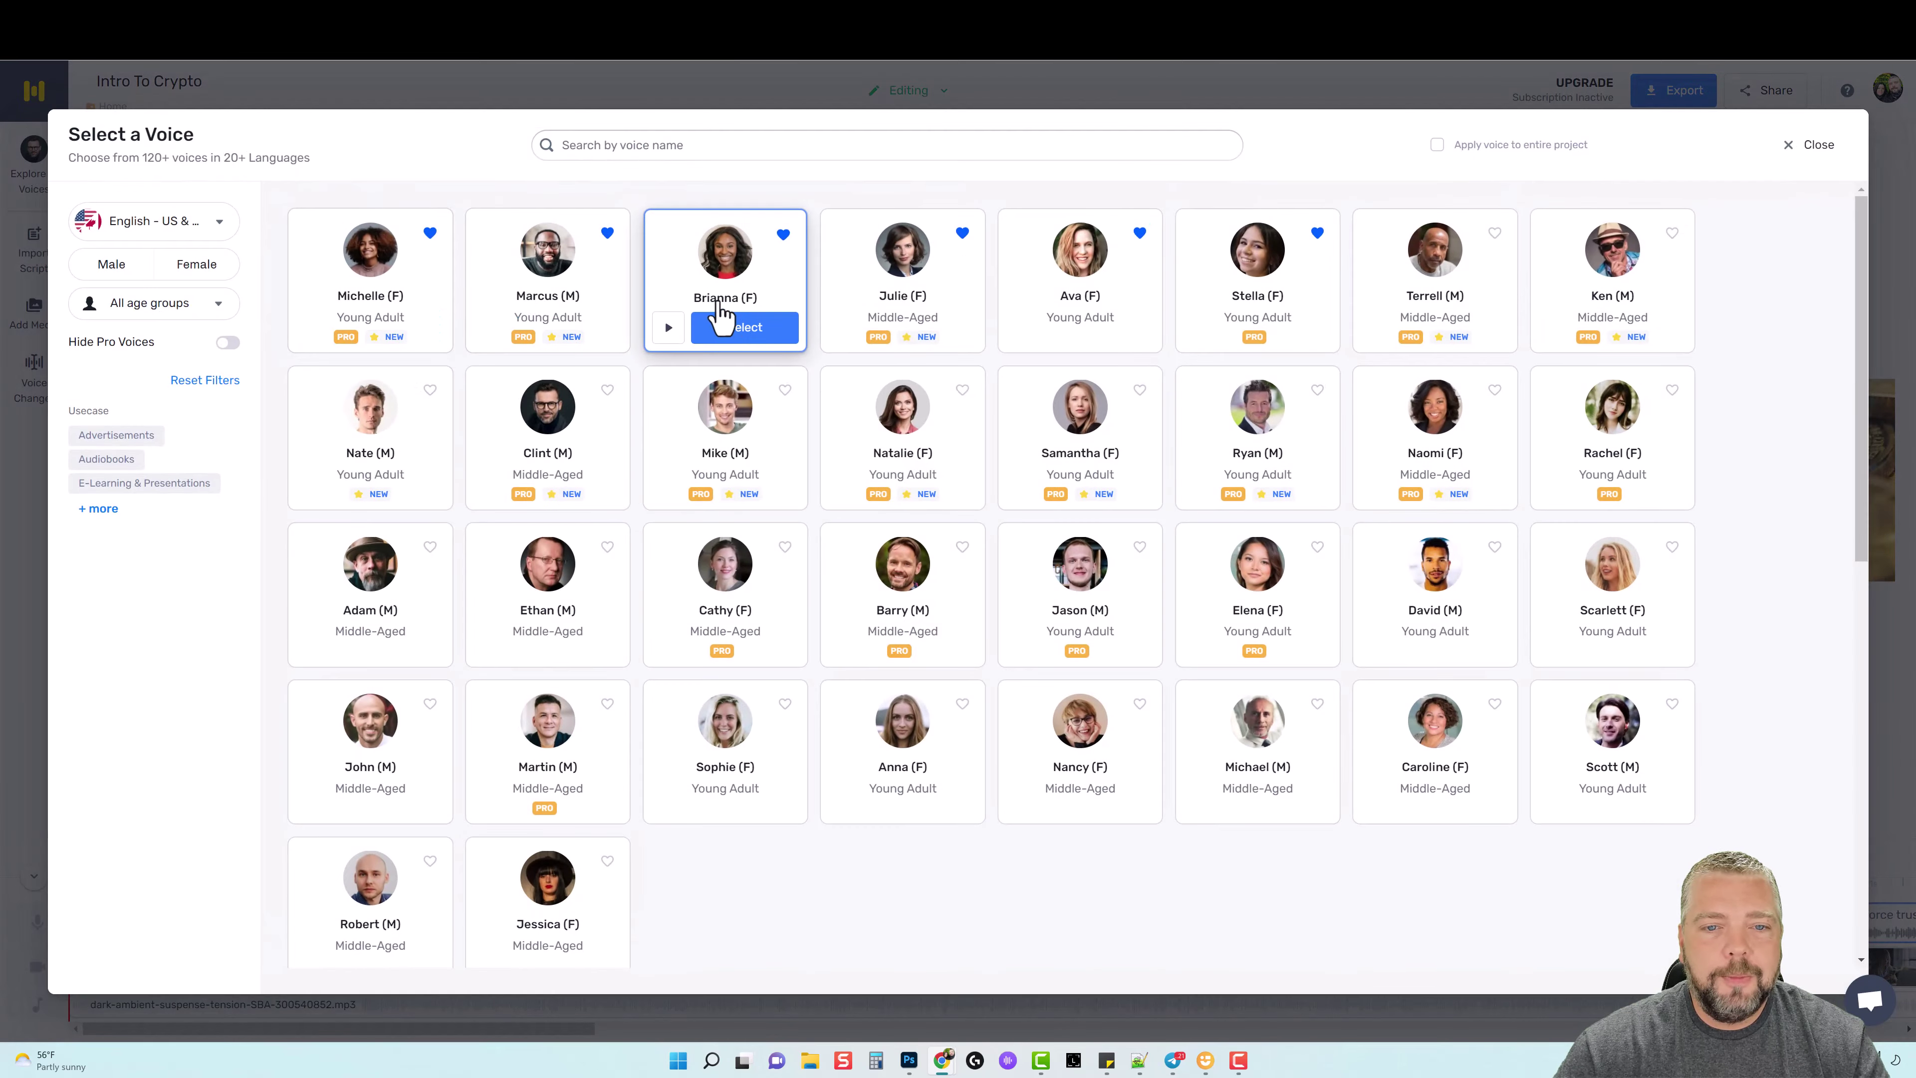
pyautogui.click(1814, 147)
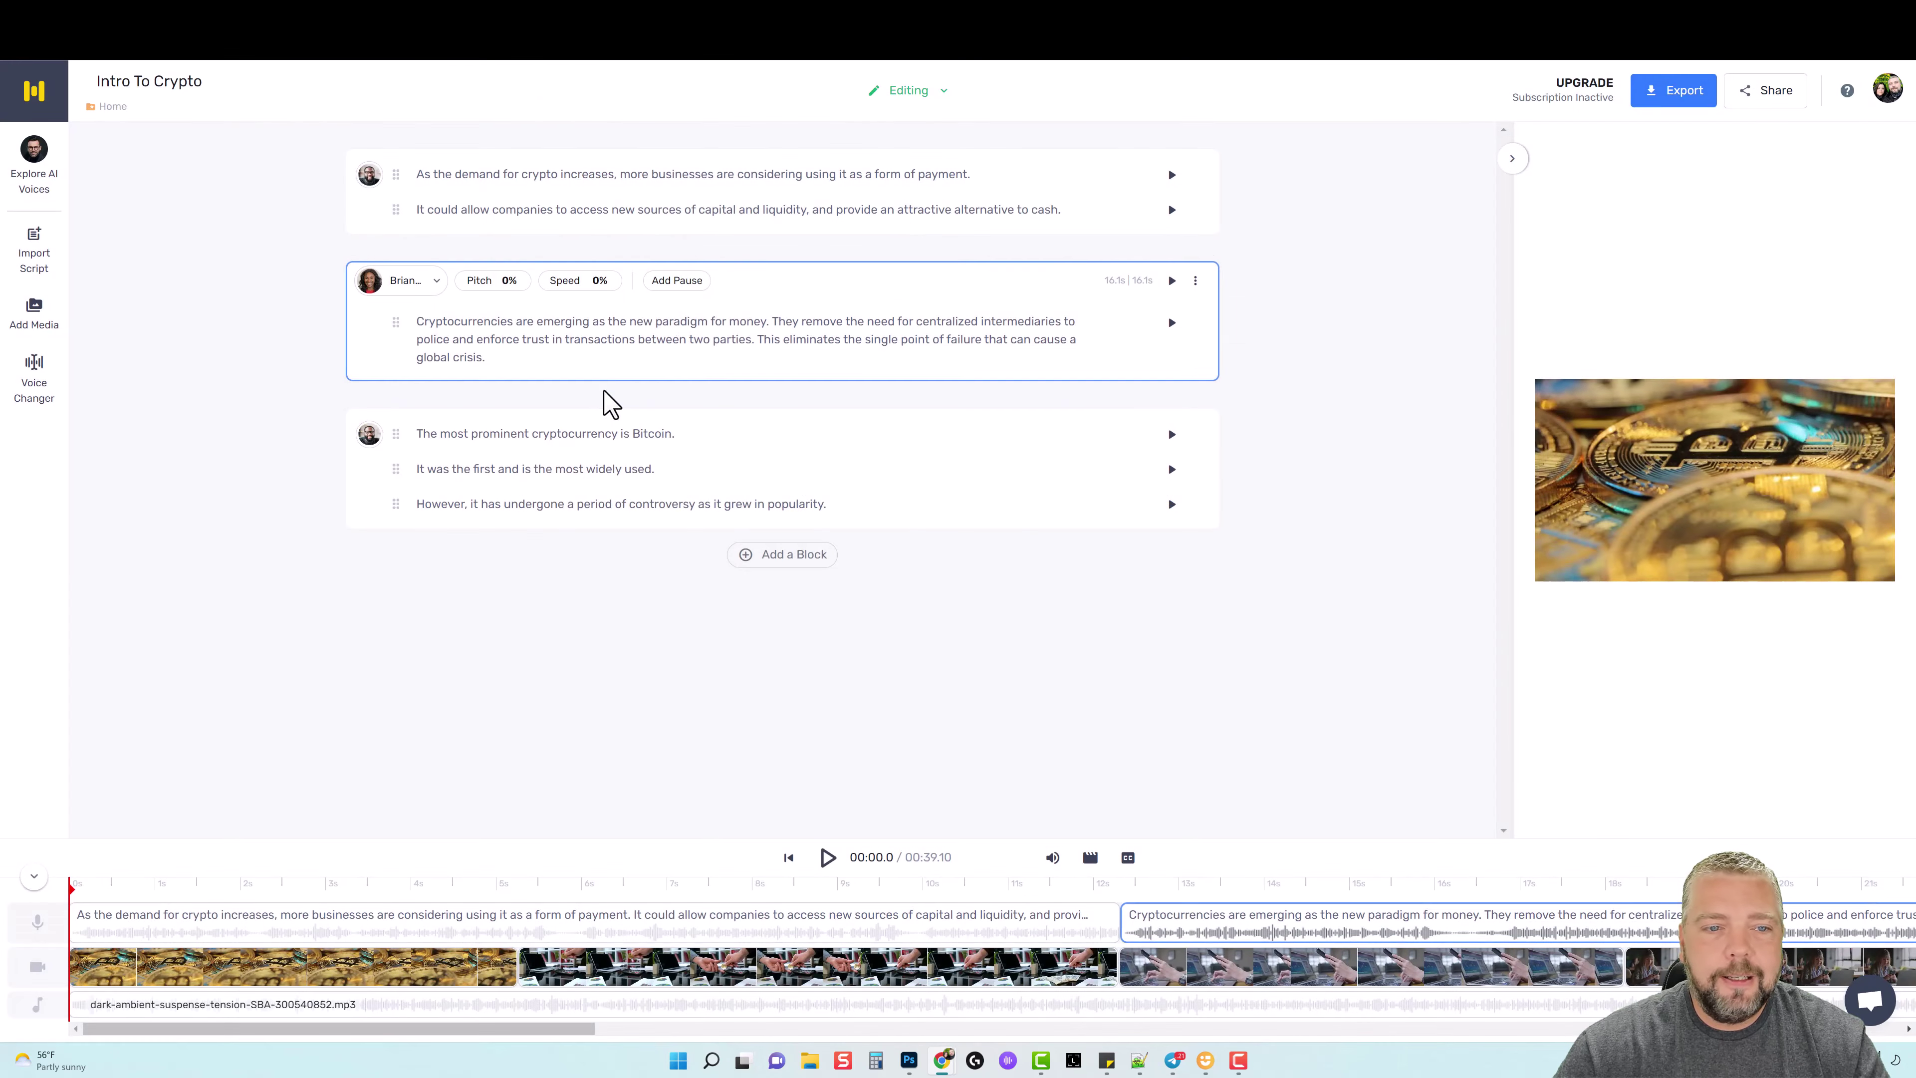
pyautogui.click(369, 437)
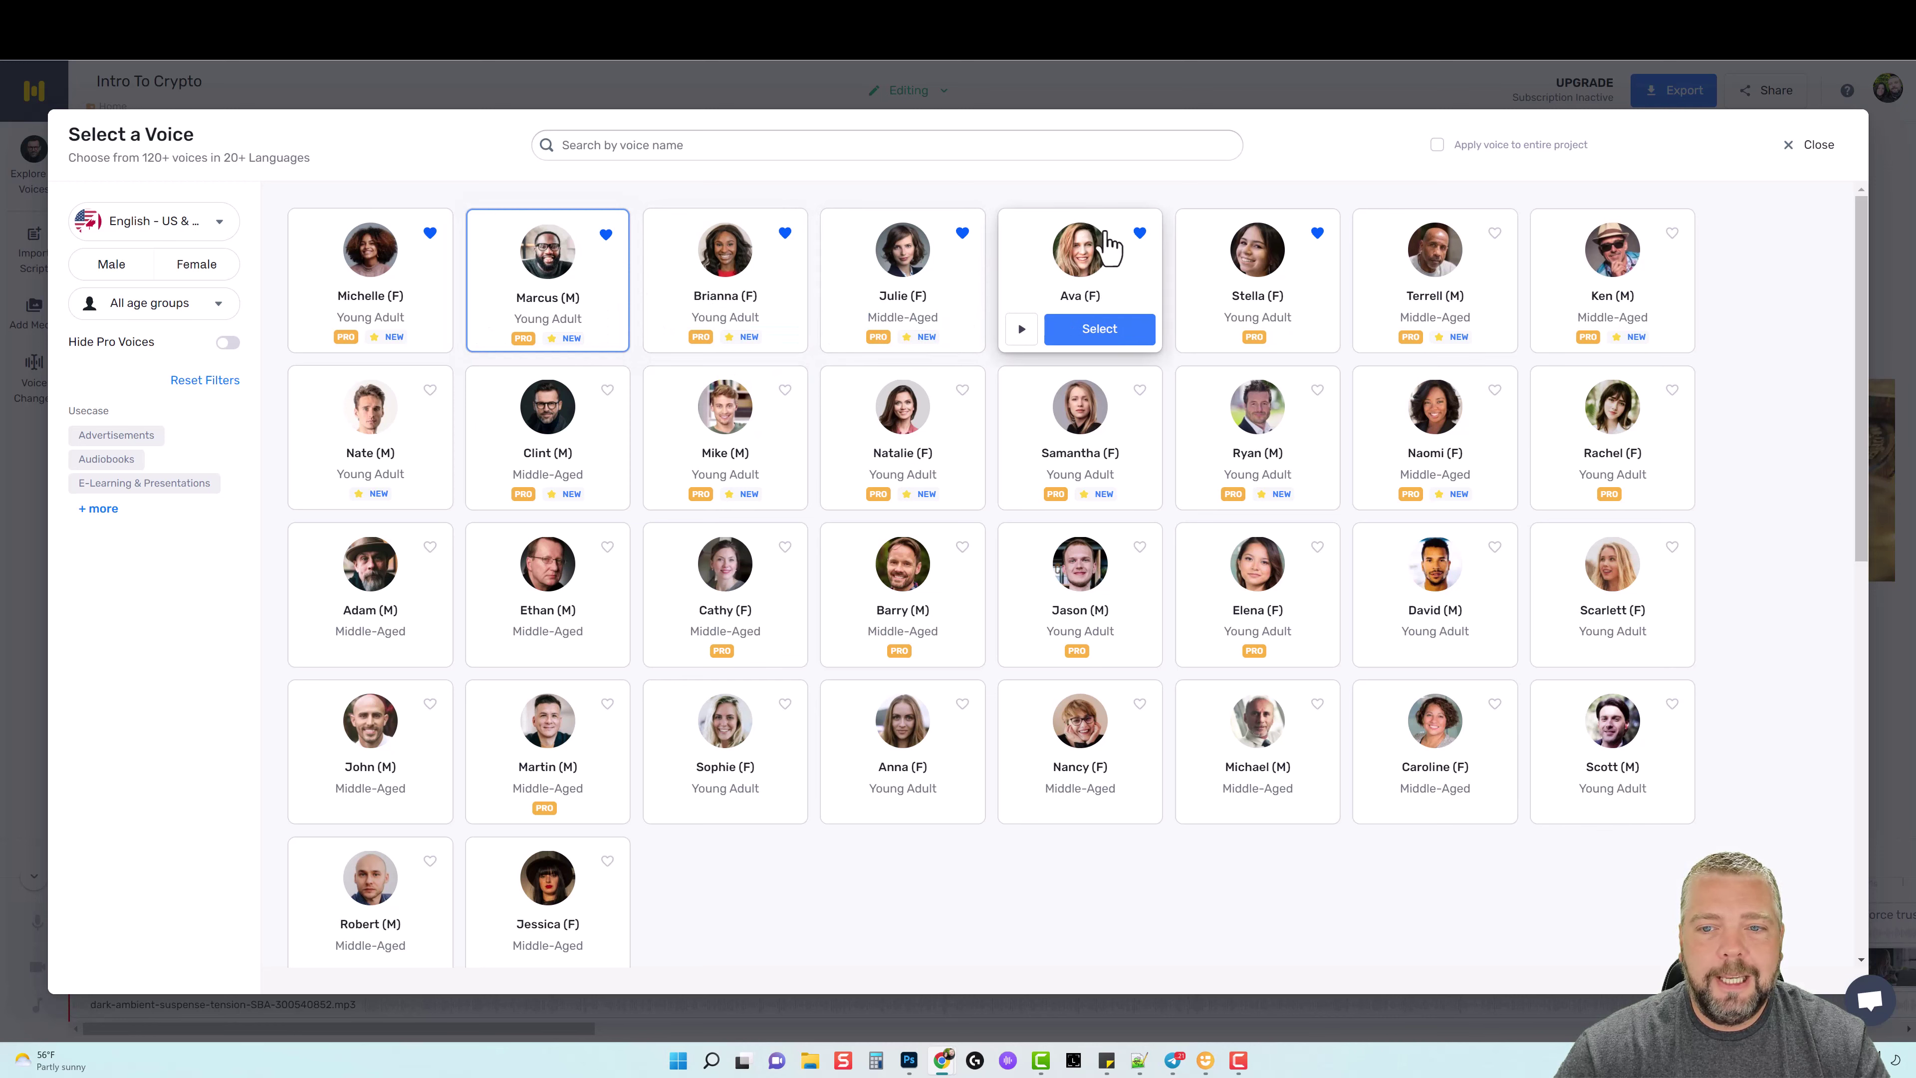
pyautogui.click(1079, 332)
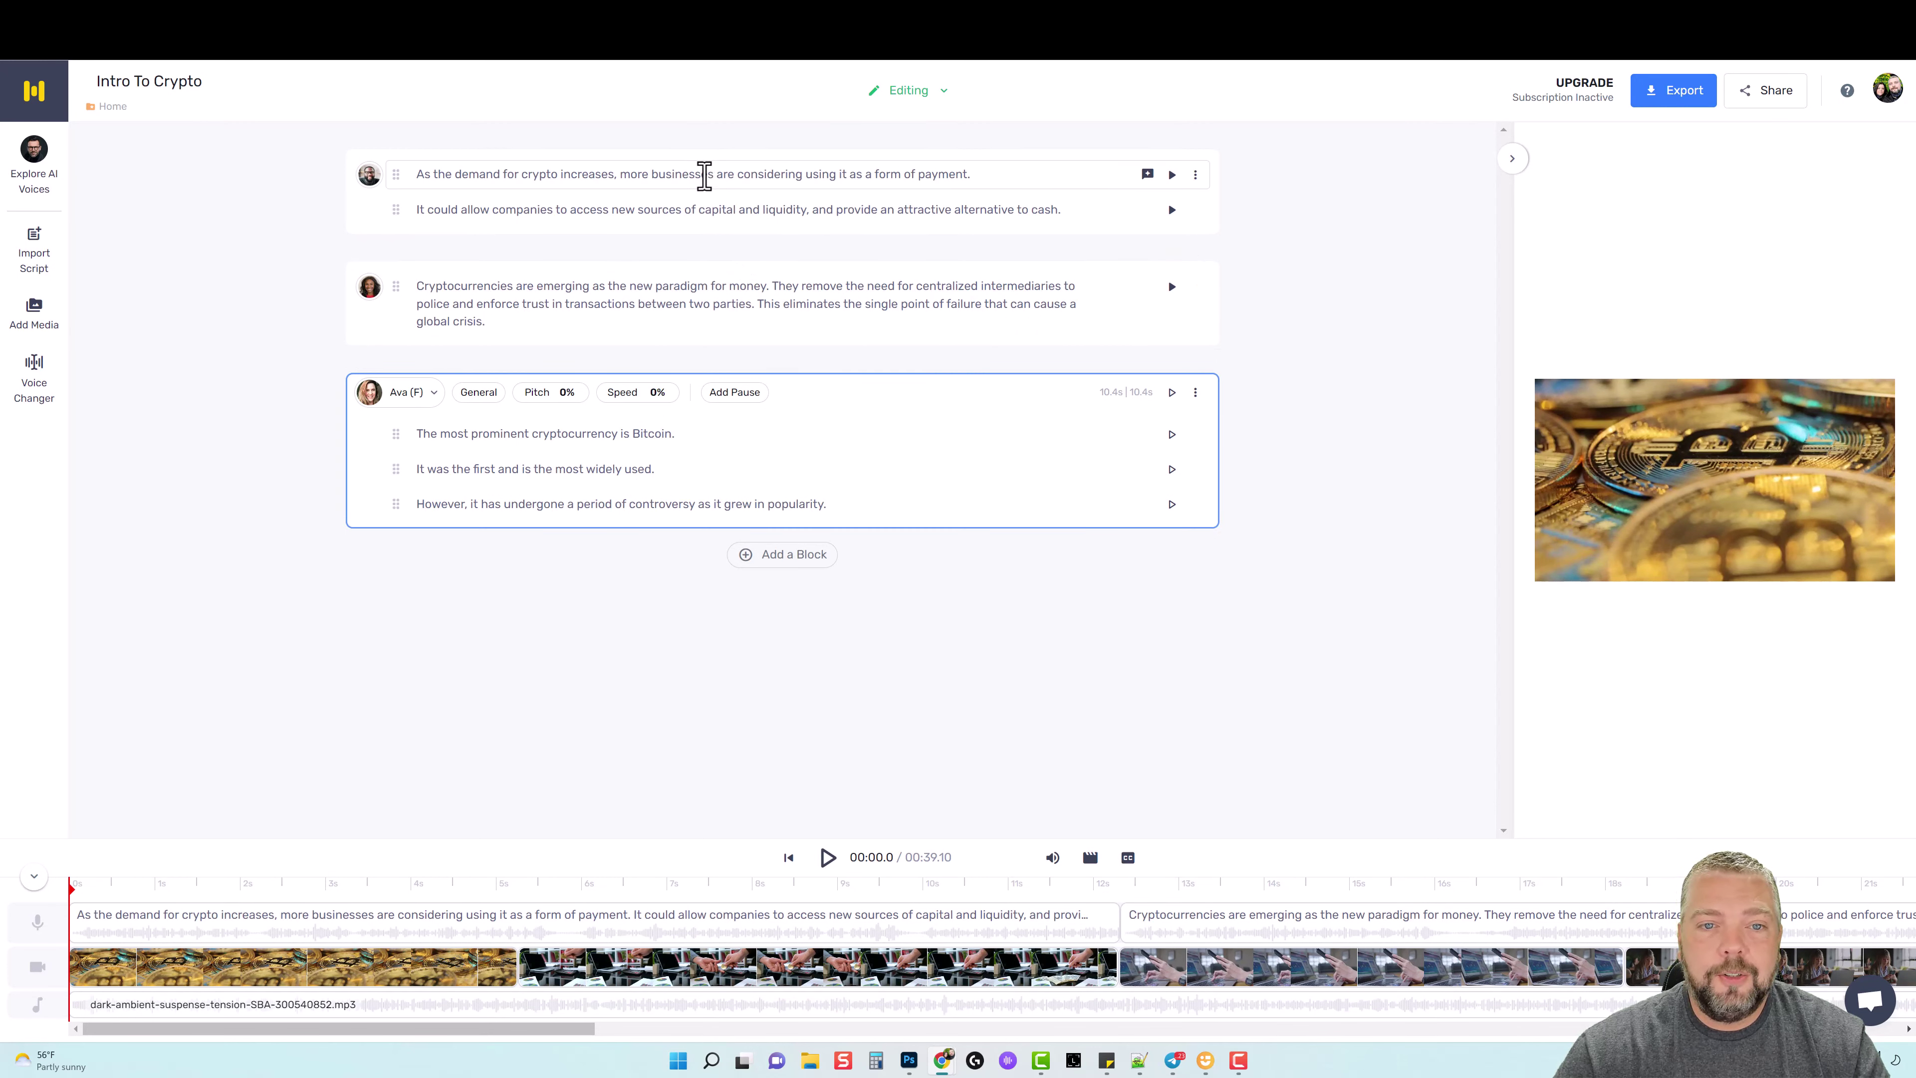
pyautogui.click(701, 175)
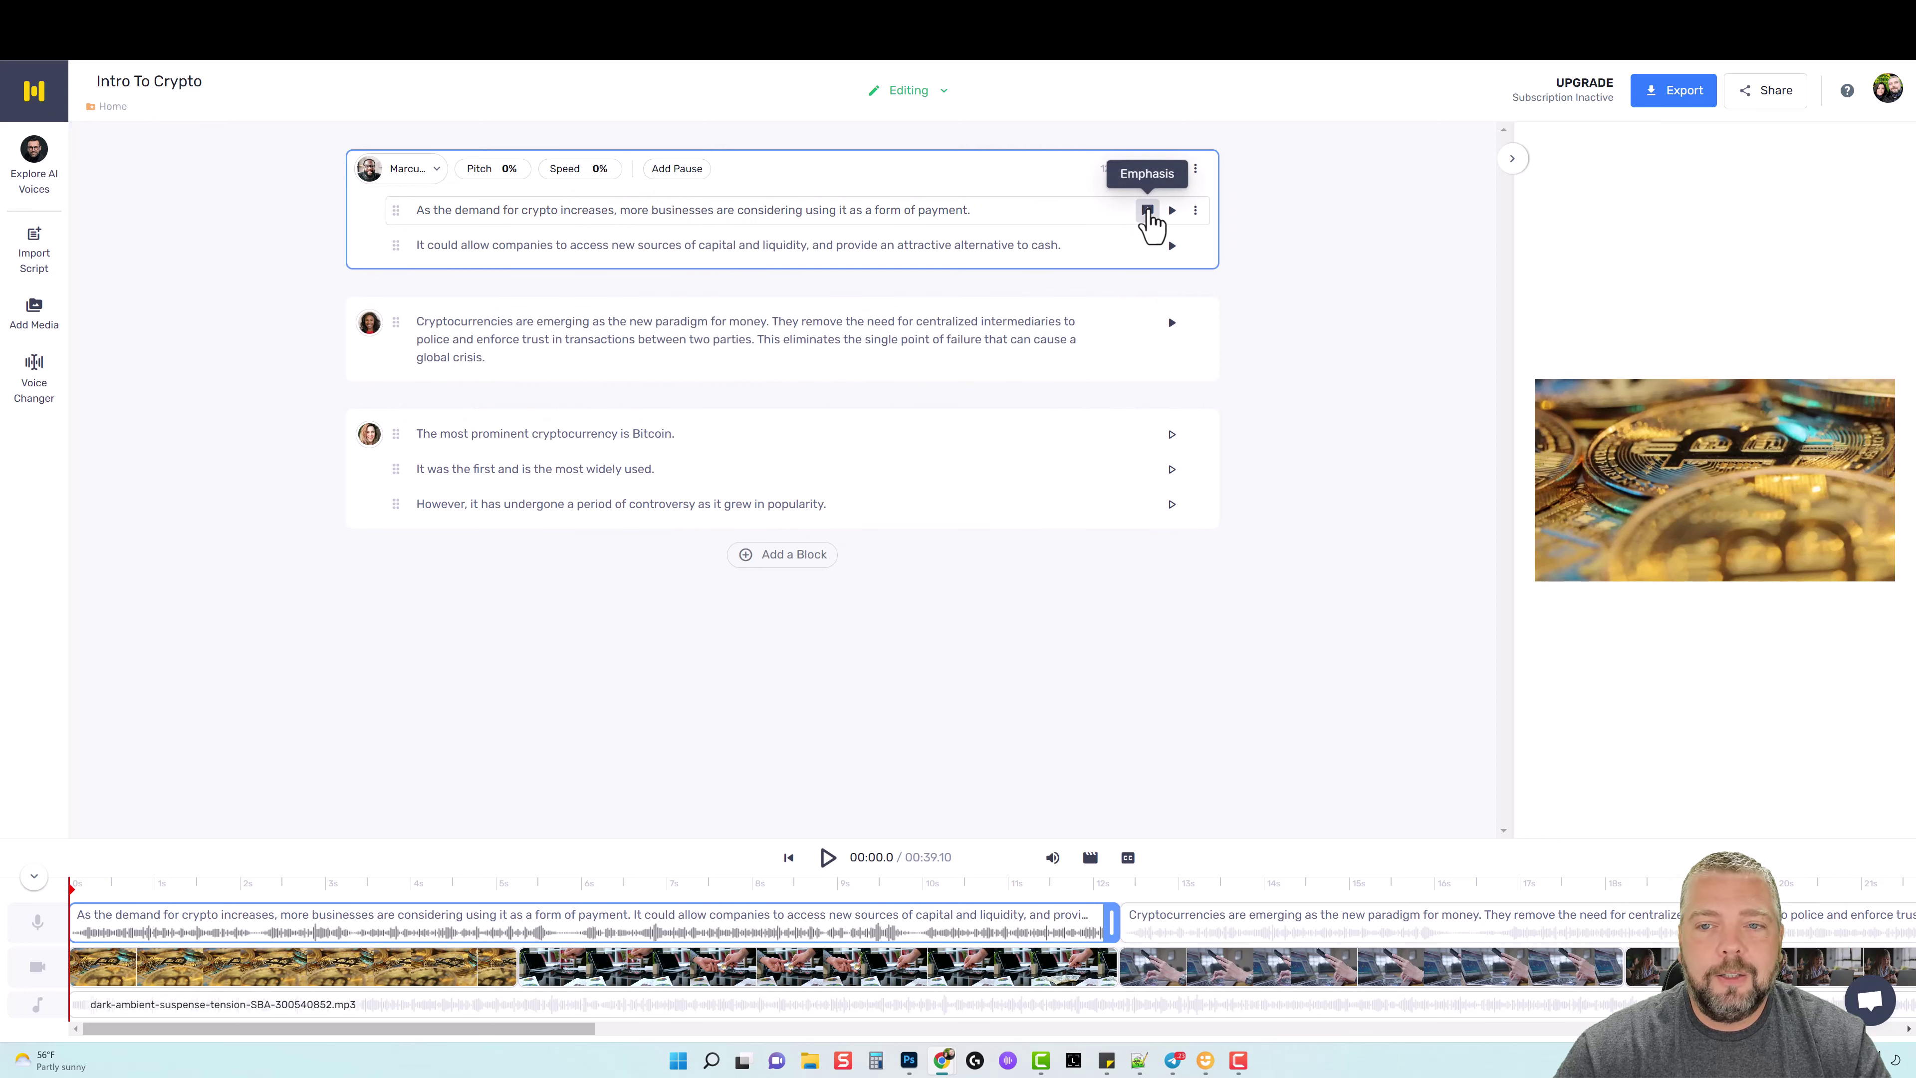
pyautogui.click(1147, 212)
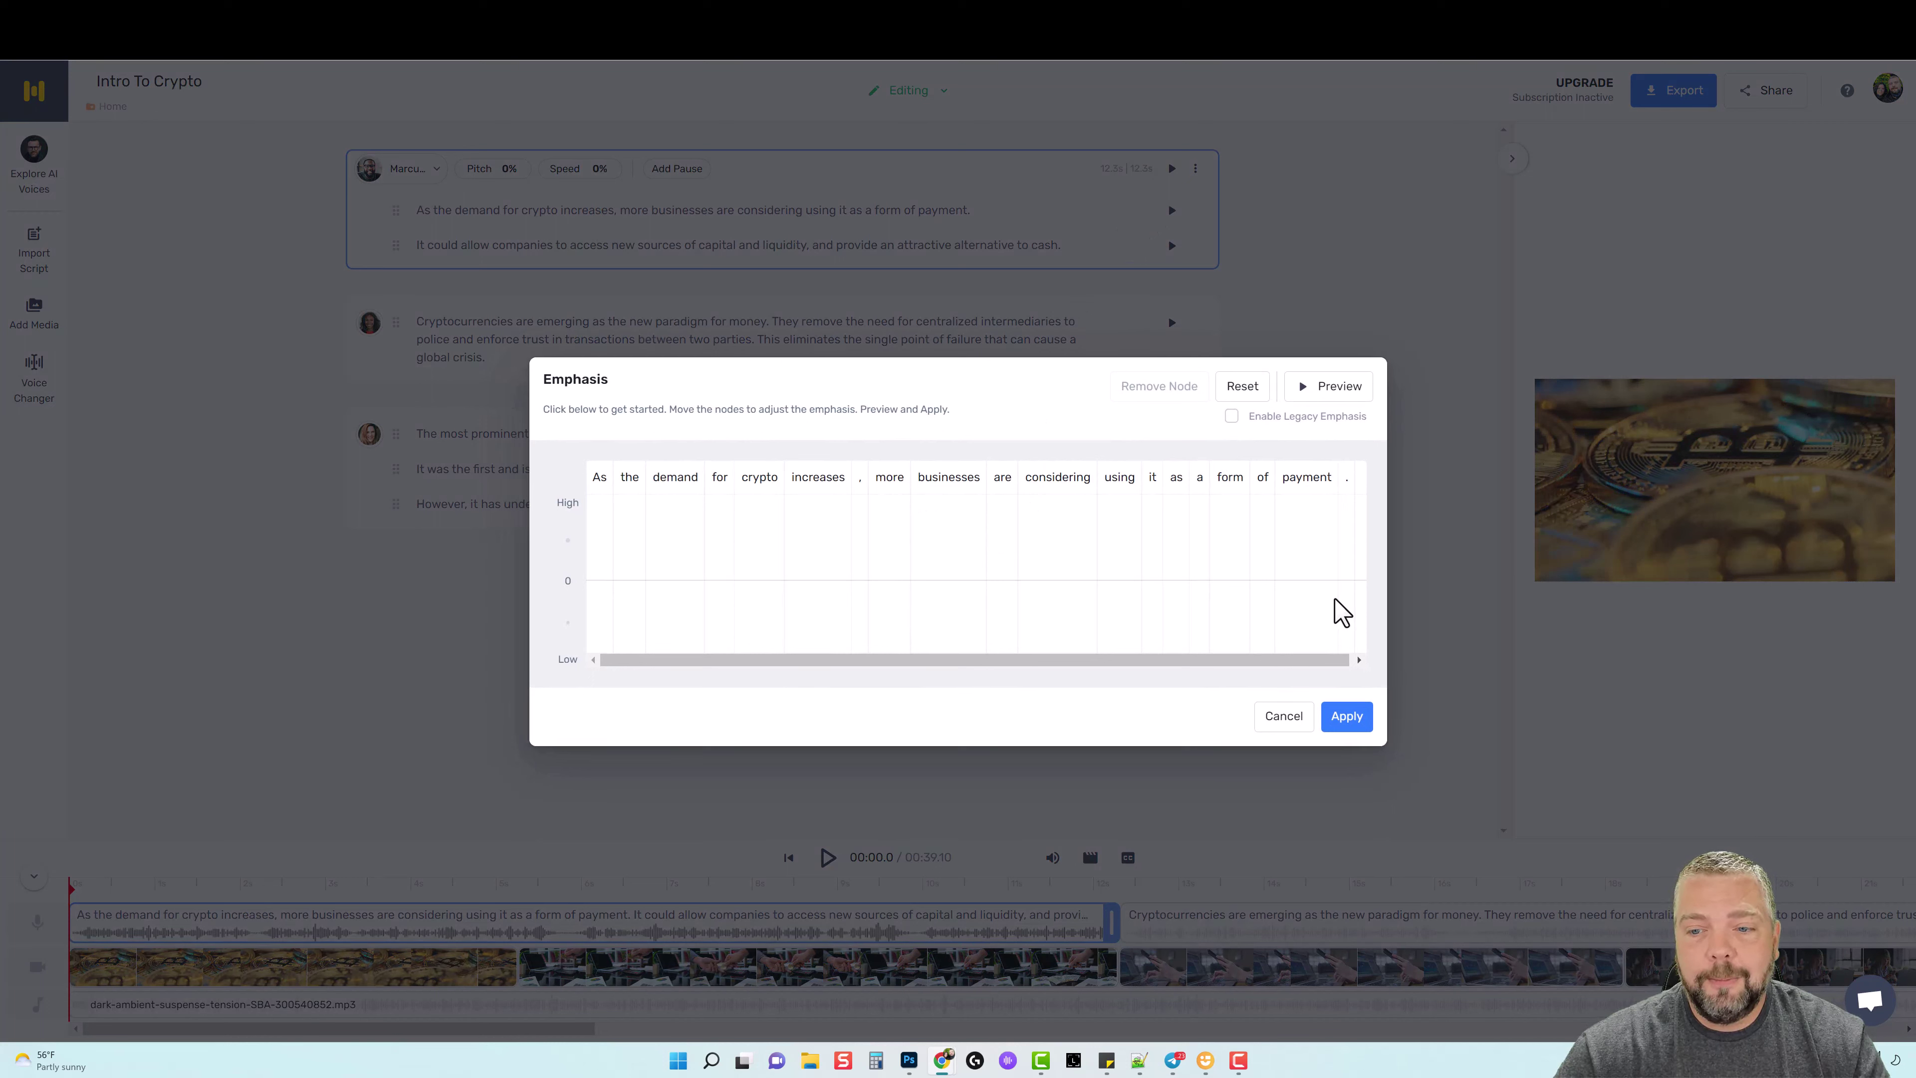
pyautogui.click(1284, 717)
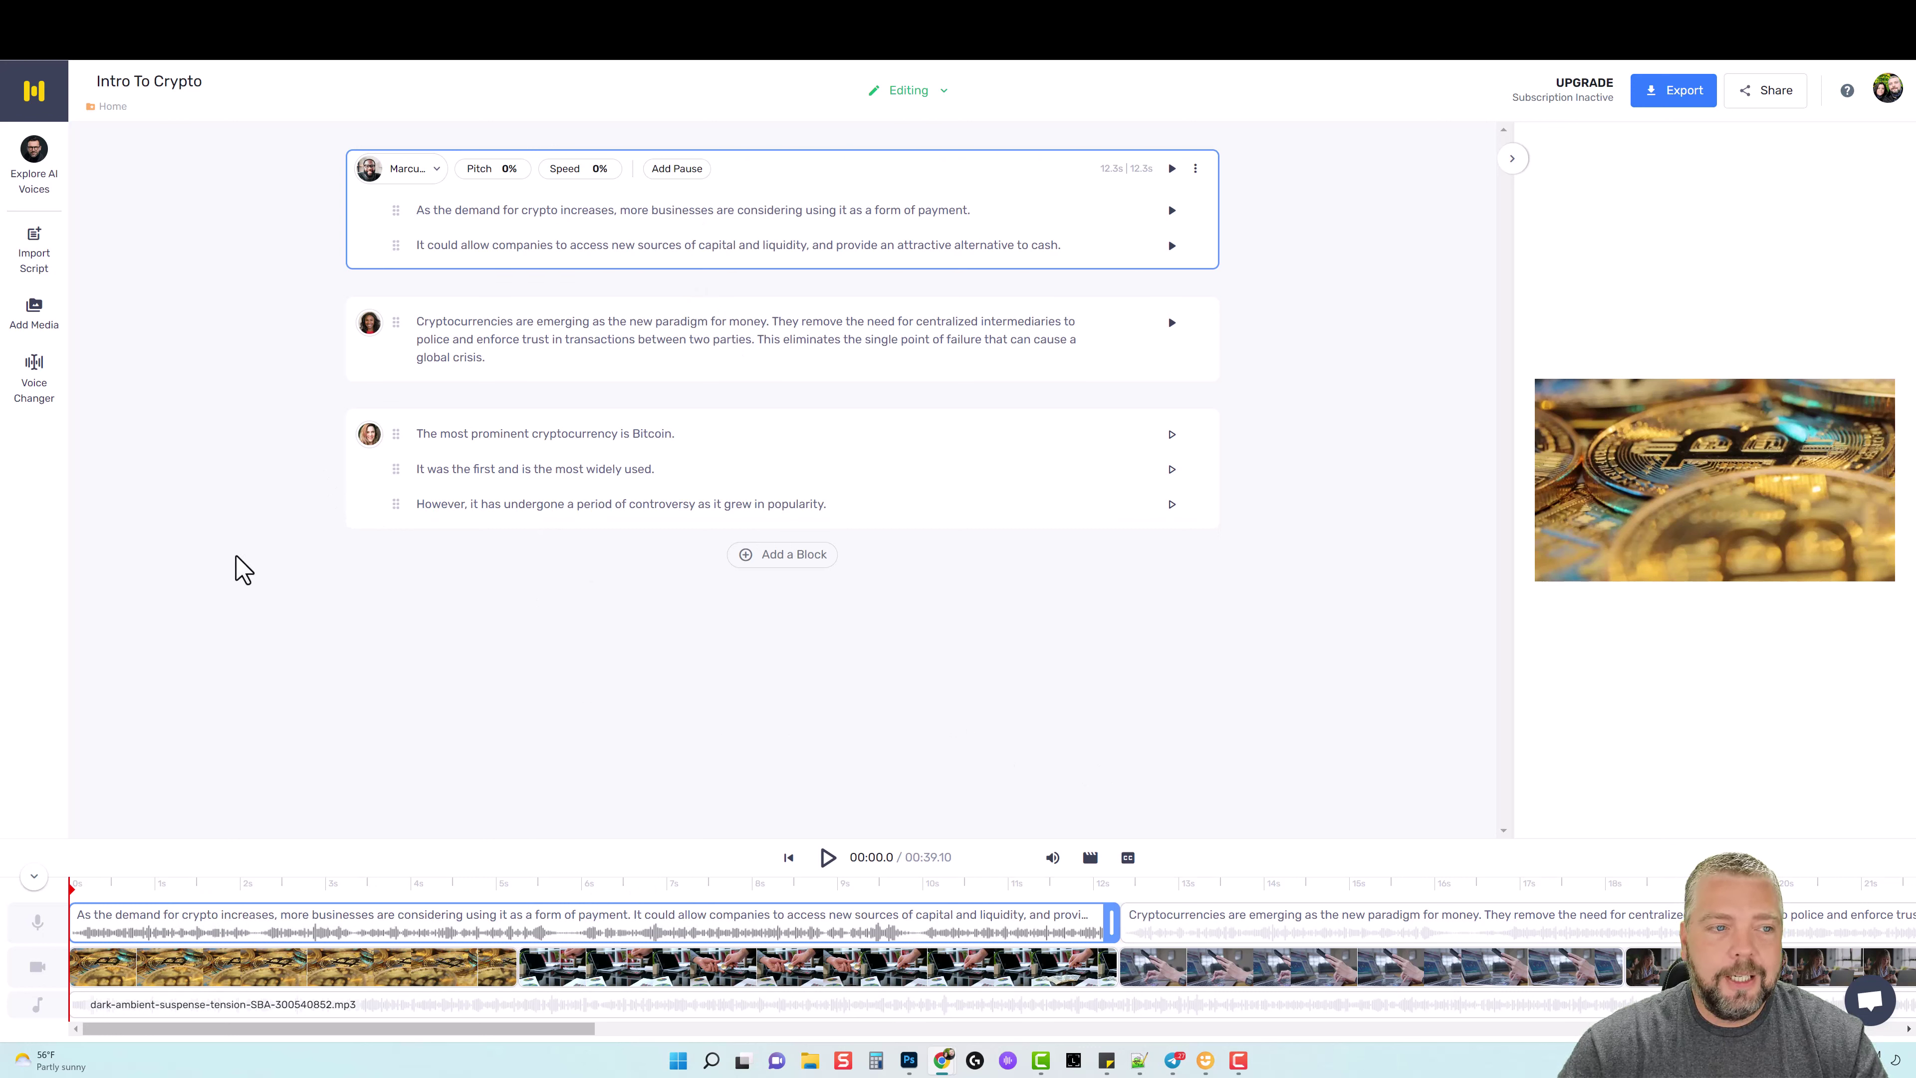
pyautogui.click(34, 317)
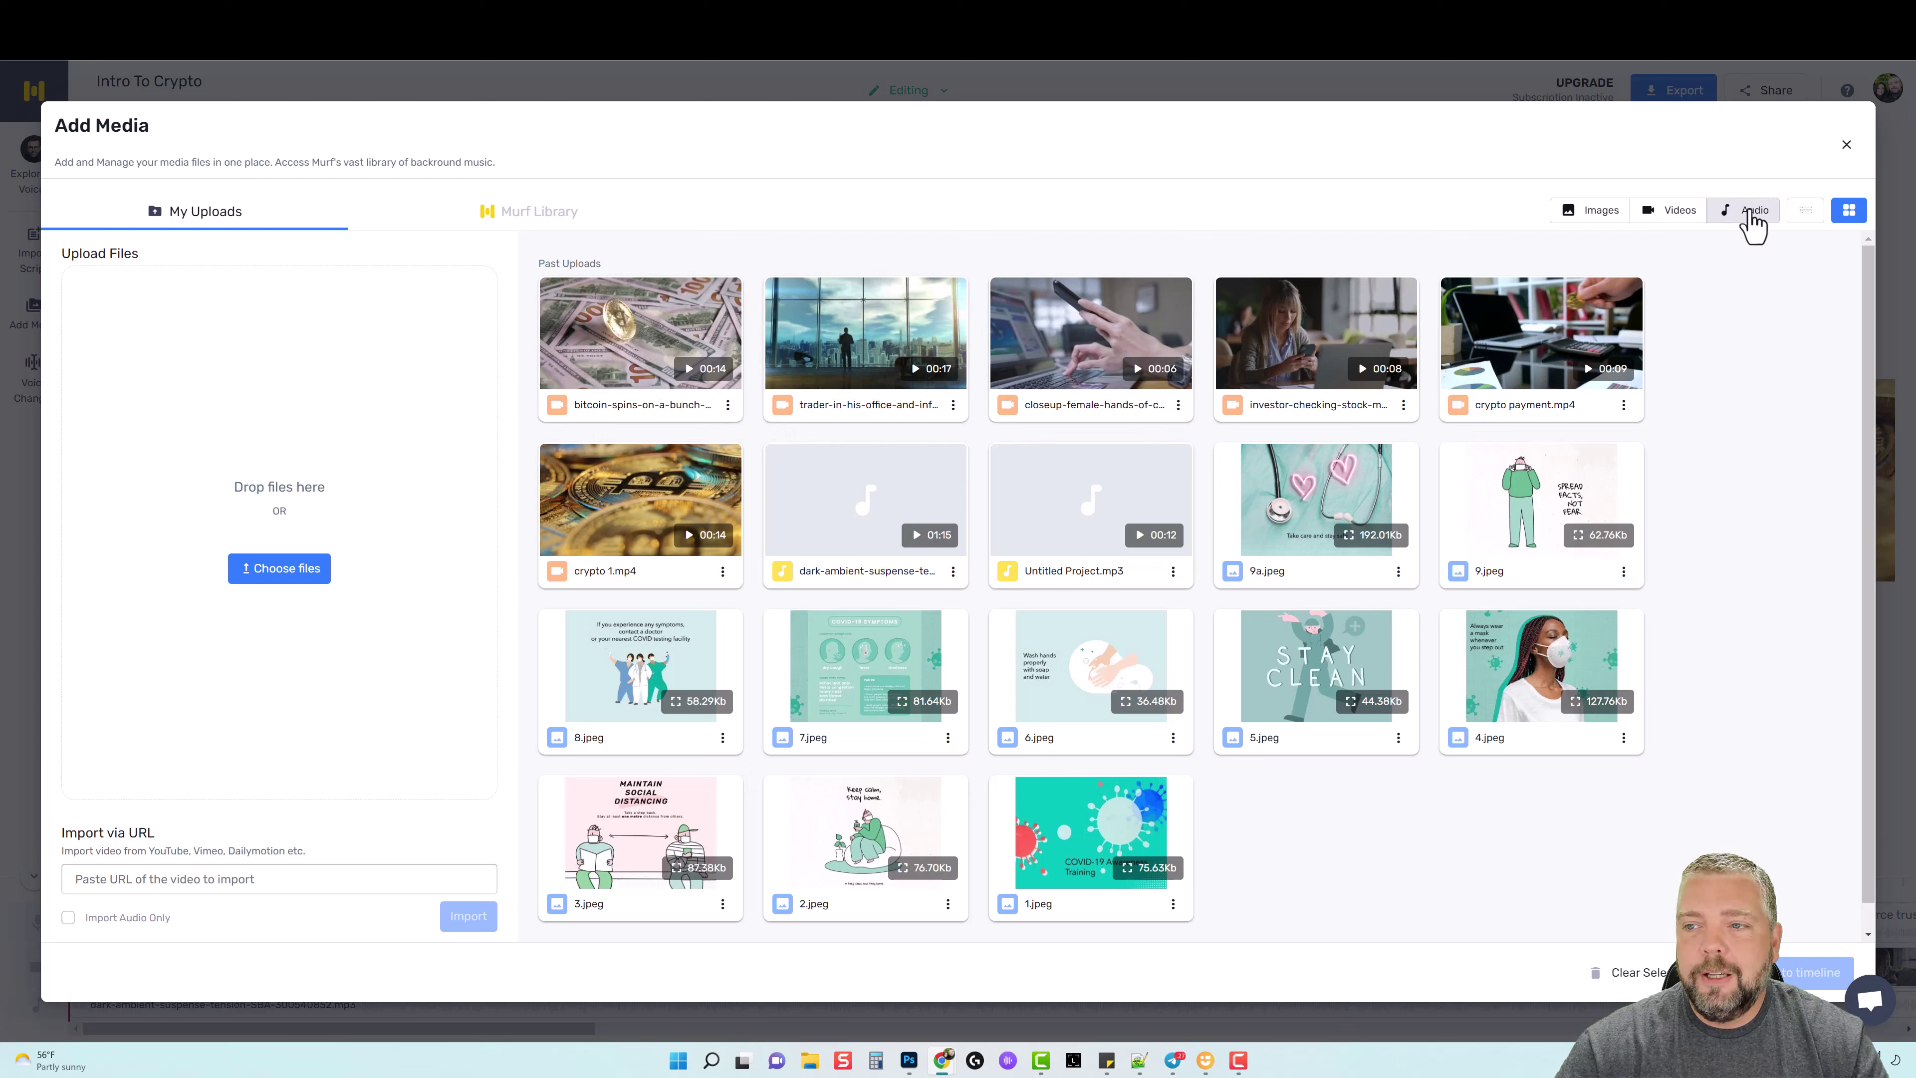
pyautogui.press('Escape')
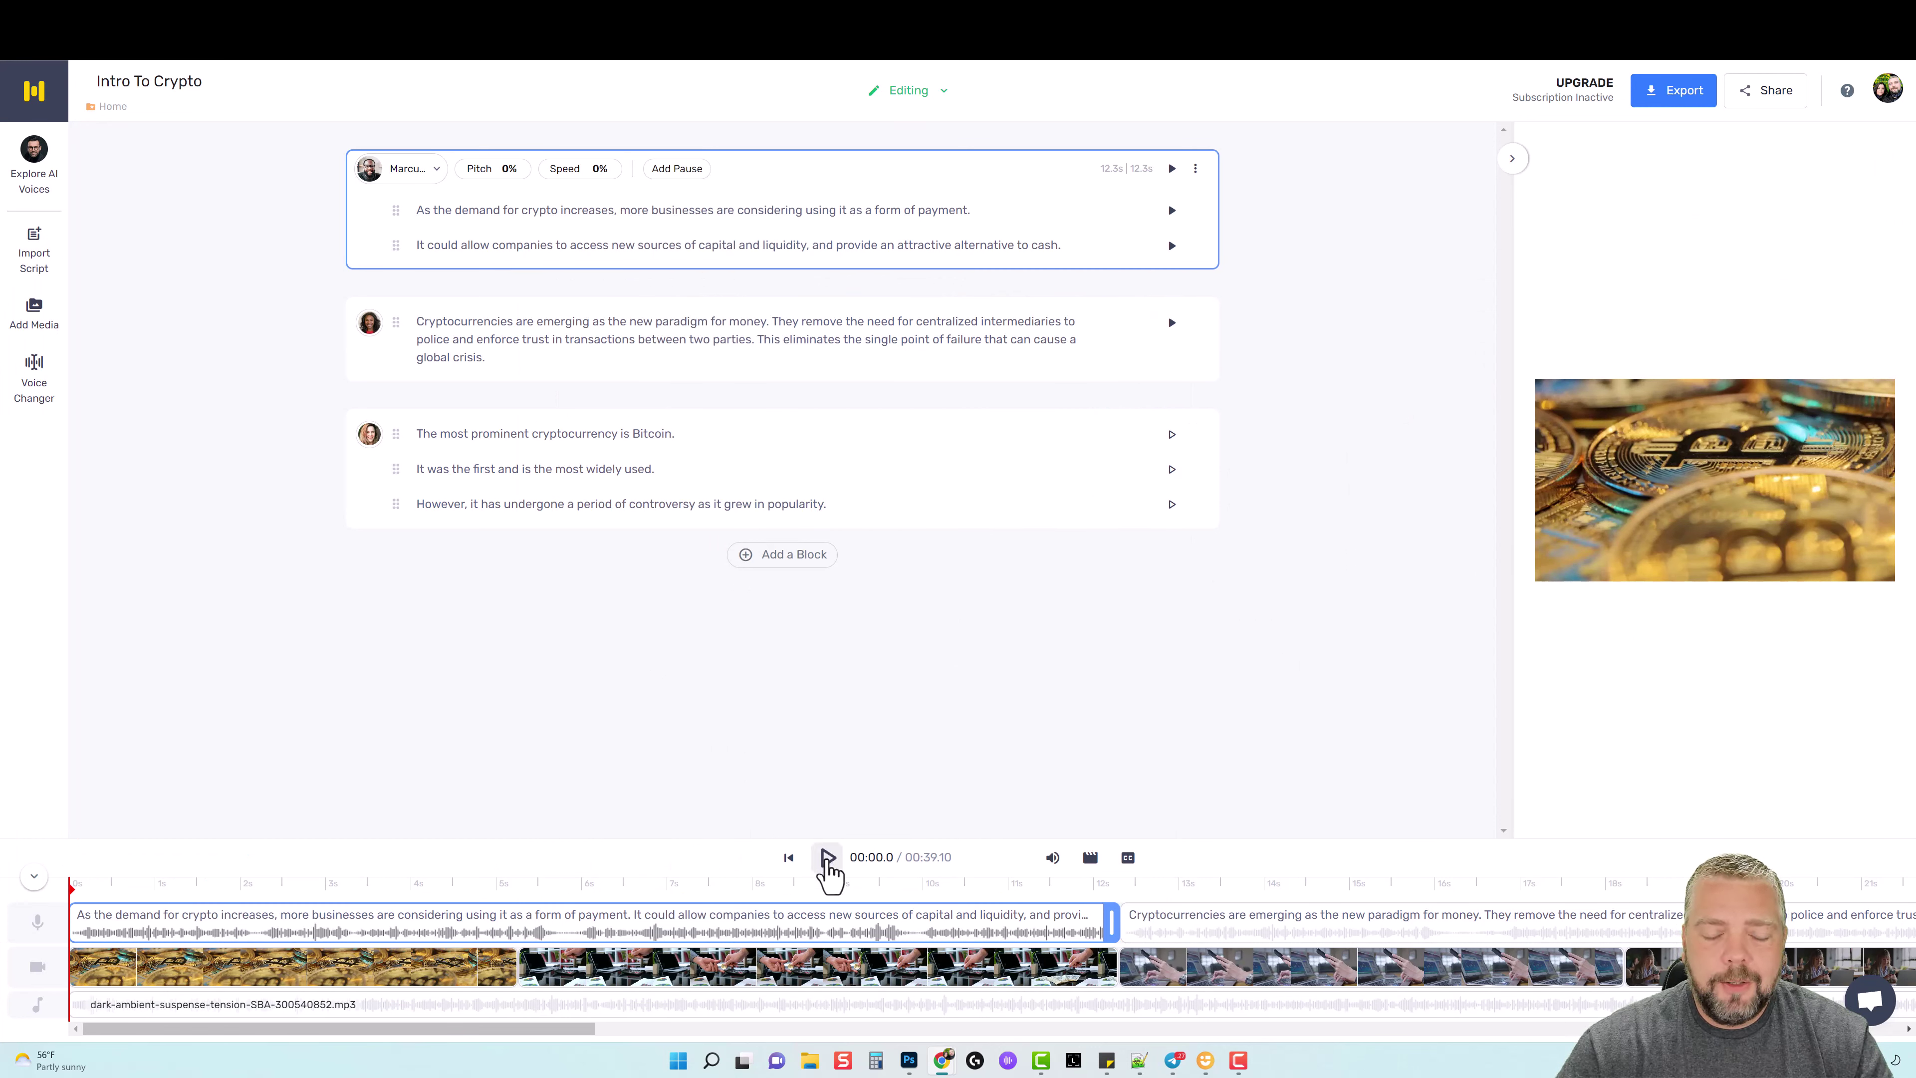
pyautogui.click(827, 858)
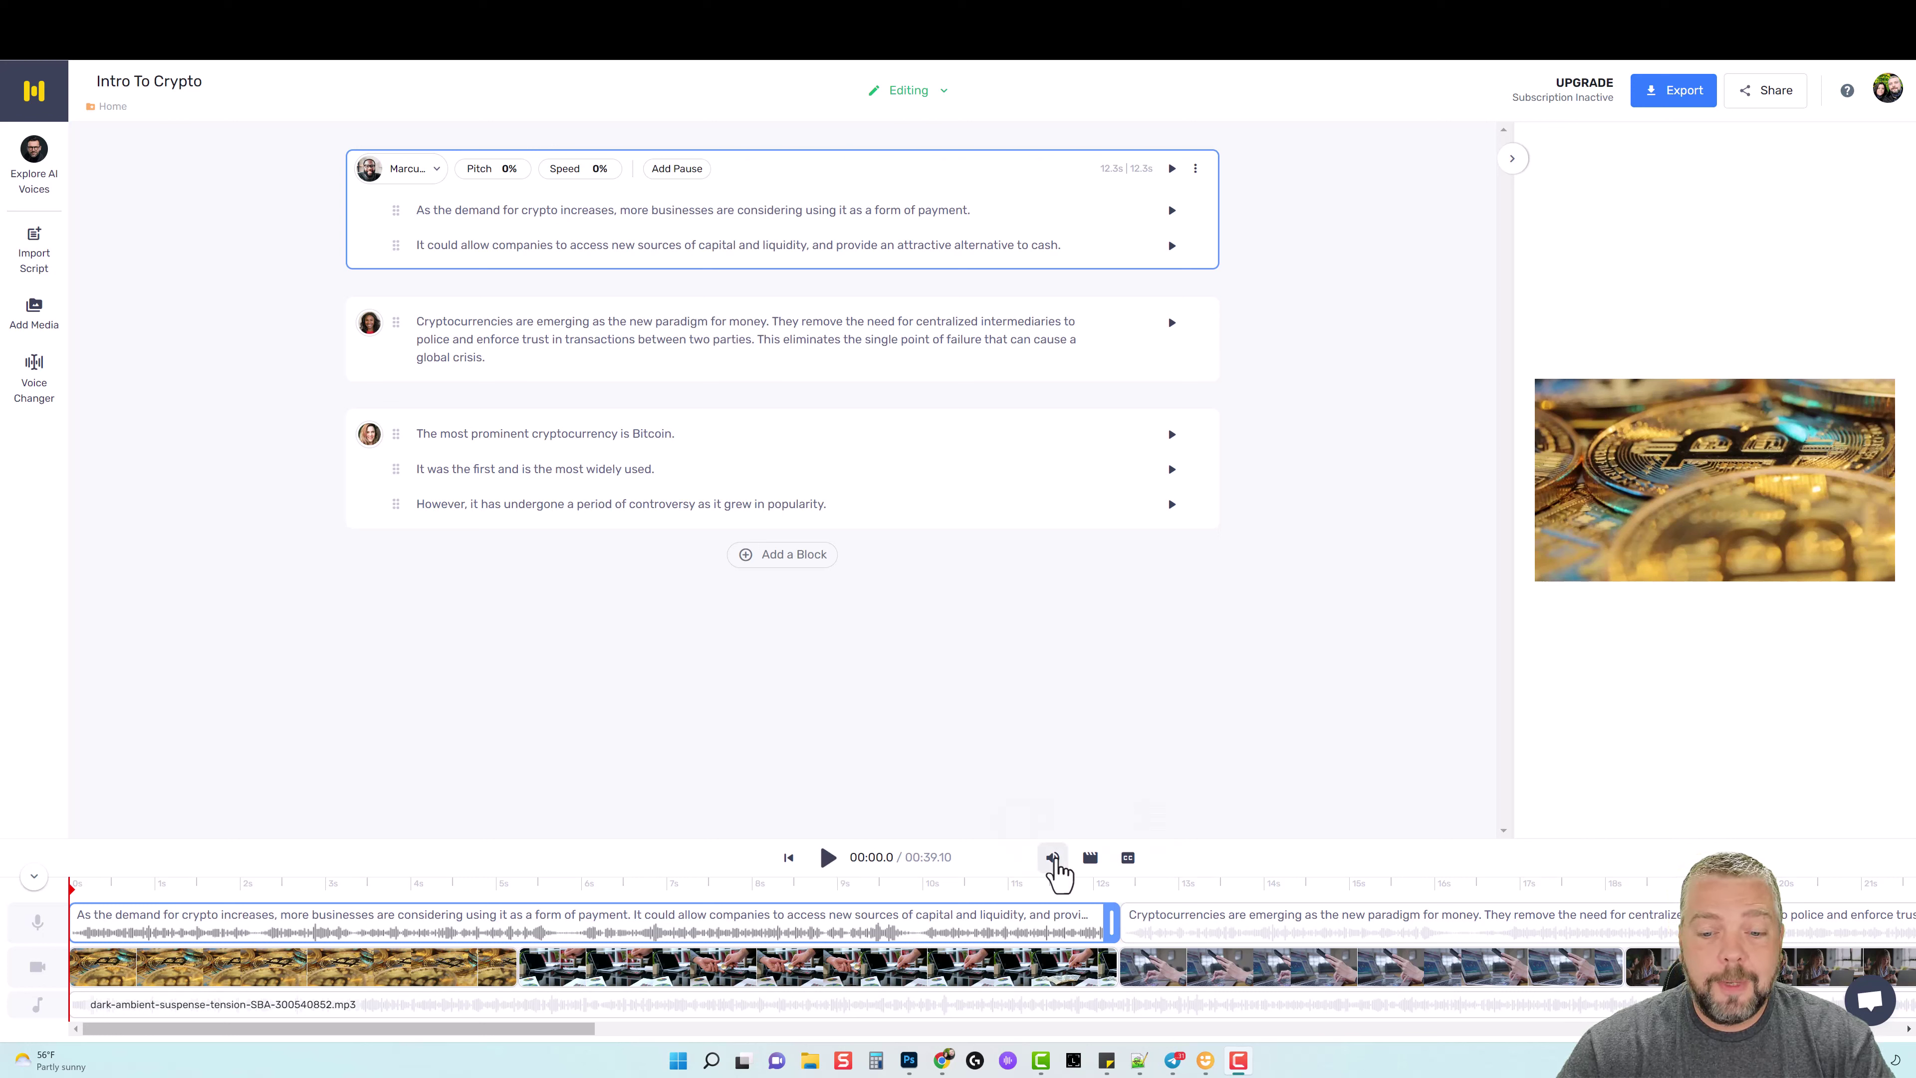
pyautogui.click(1052, 858)
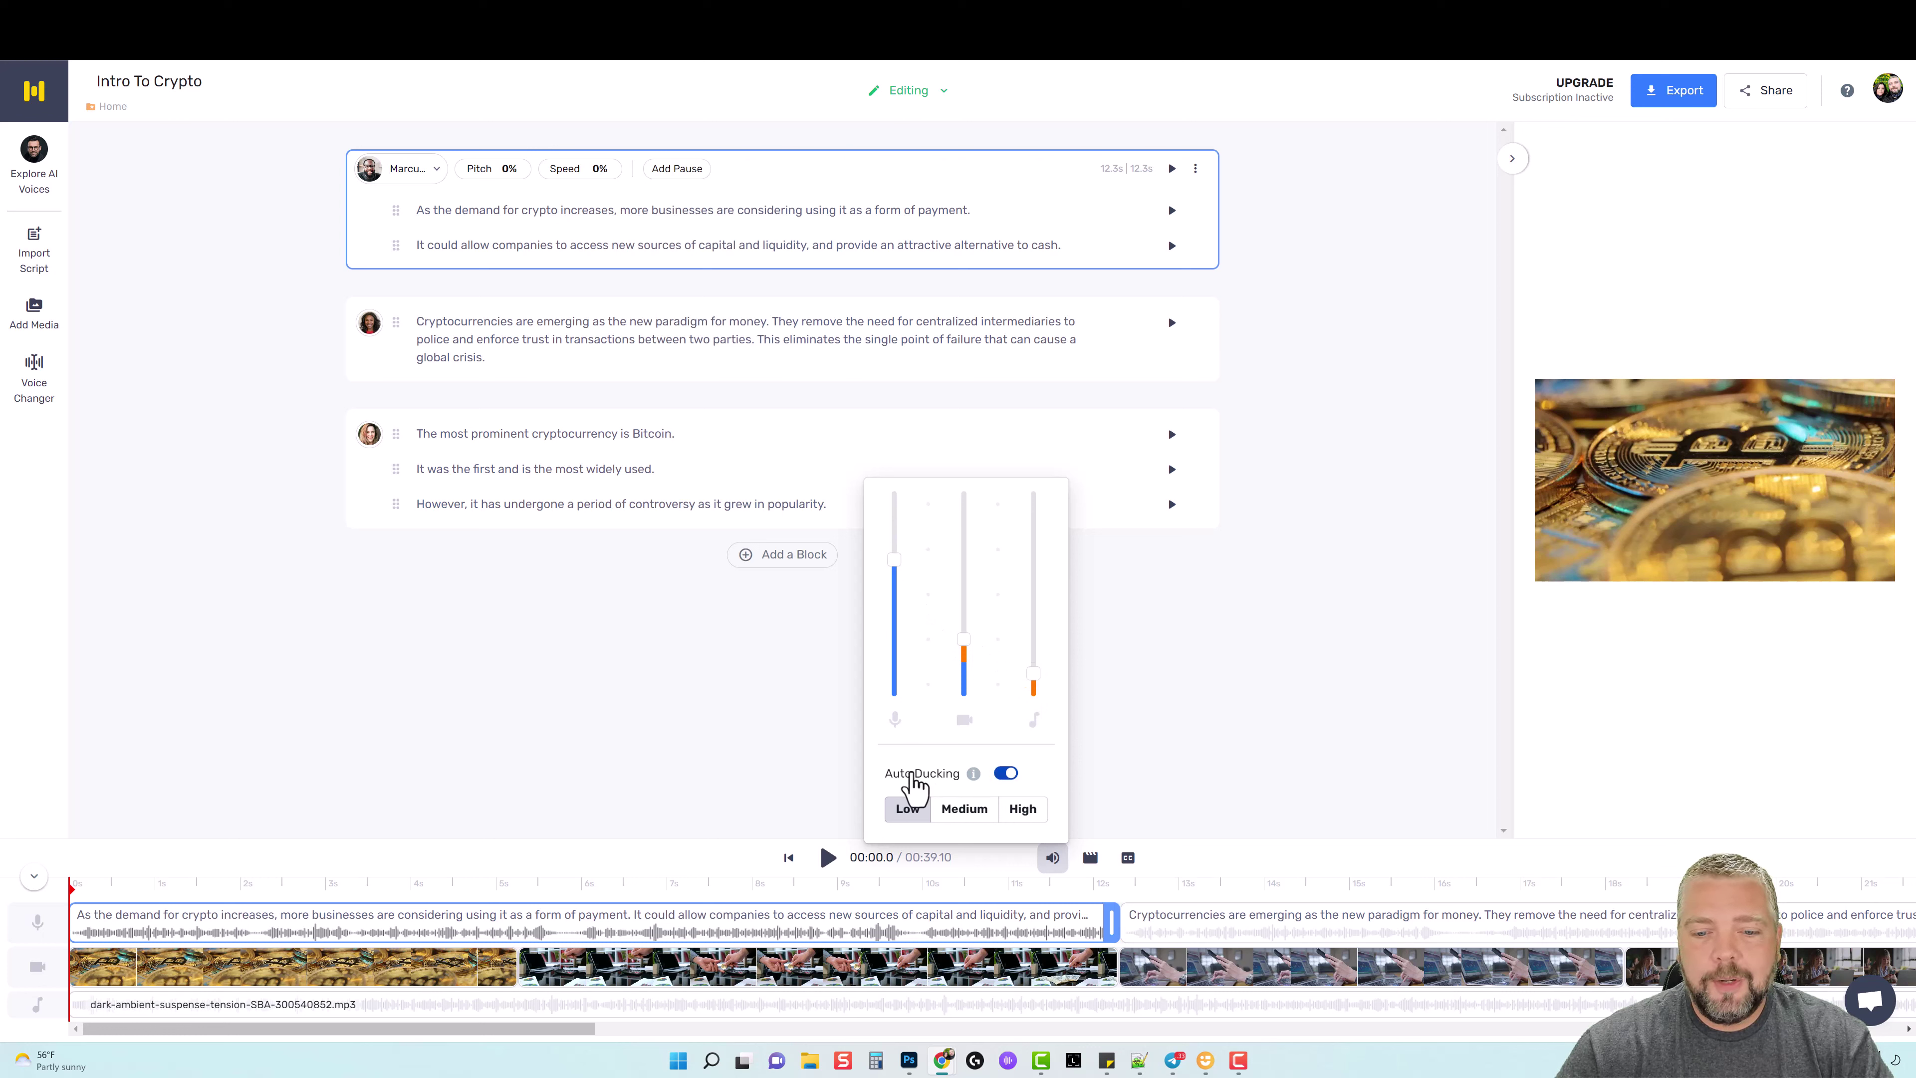
pyautogui.moveTo(974, 775)
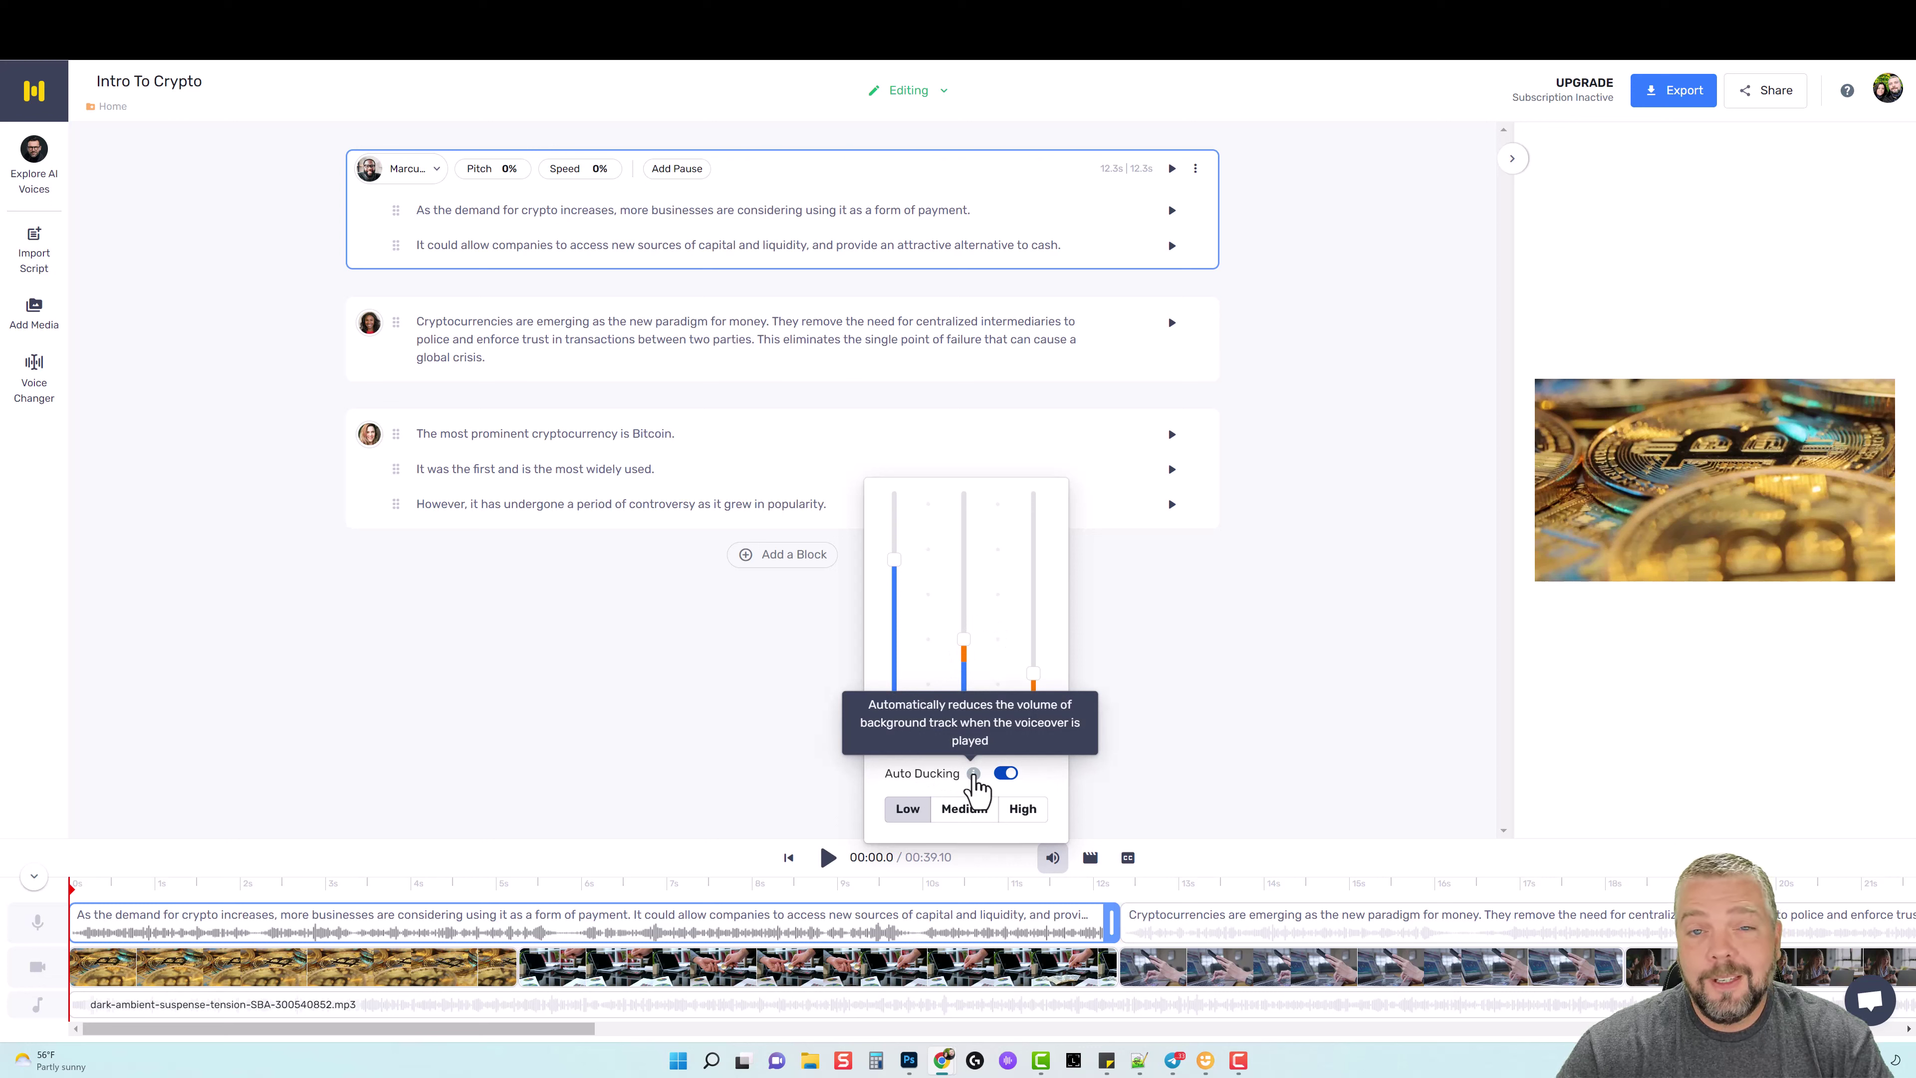
pyautogui.click(752, 736)
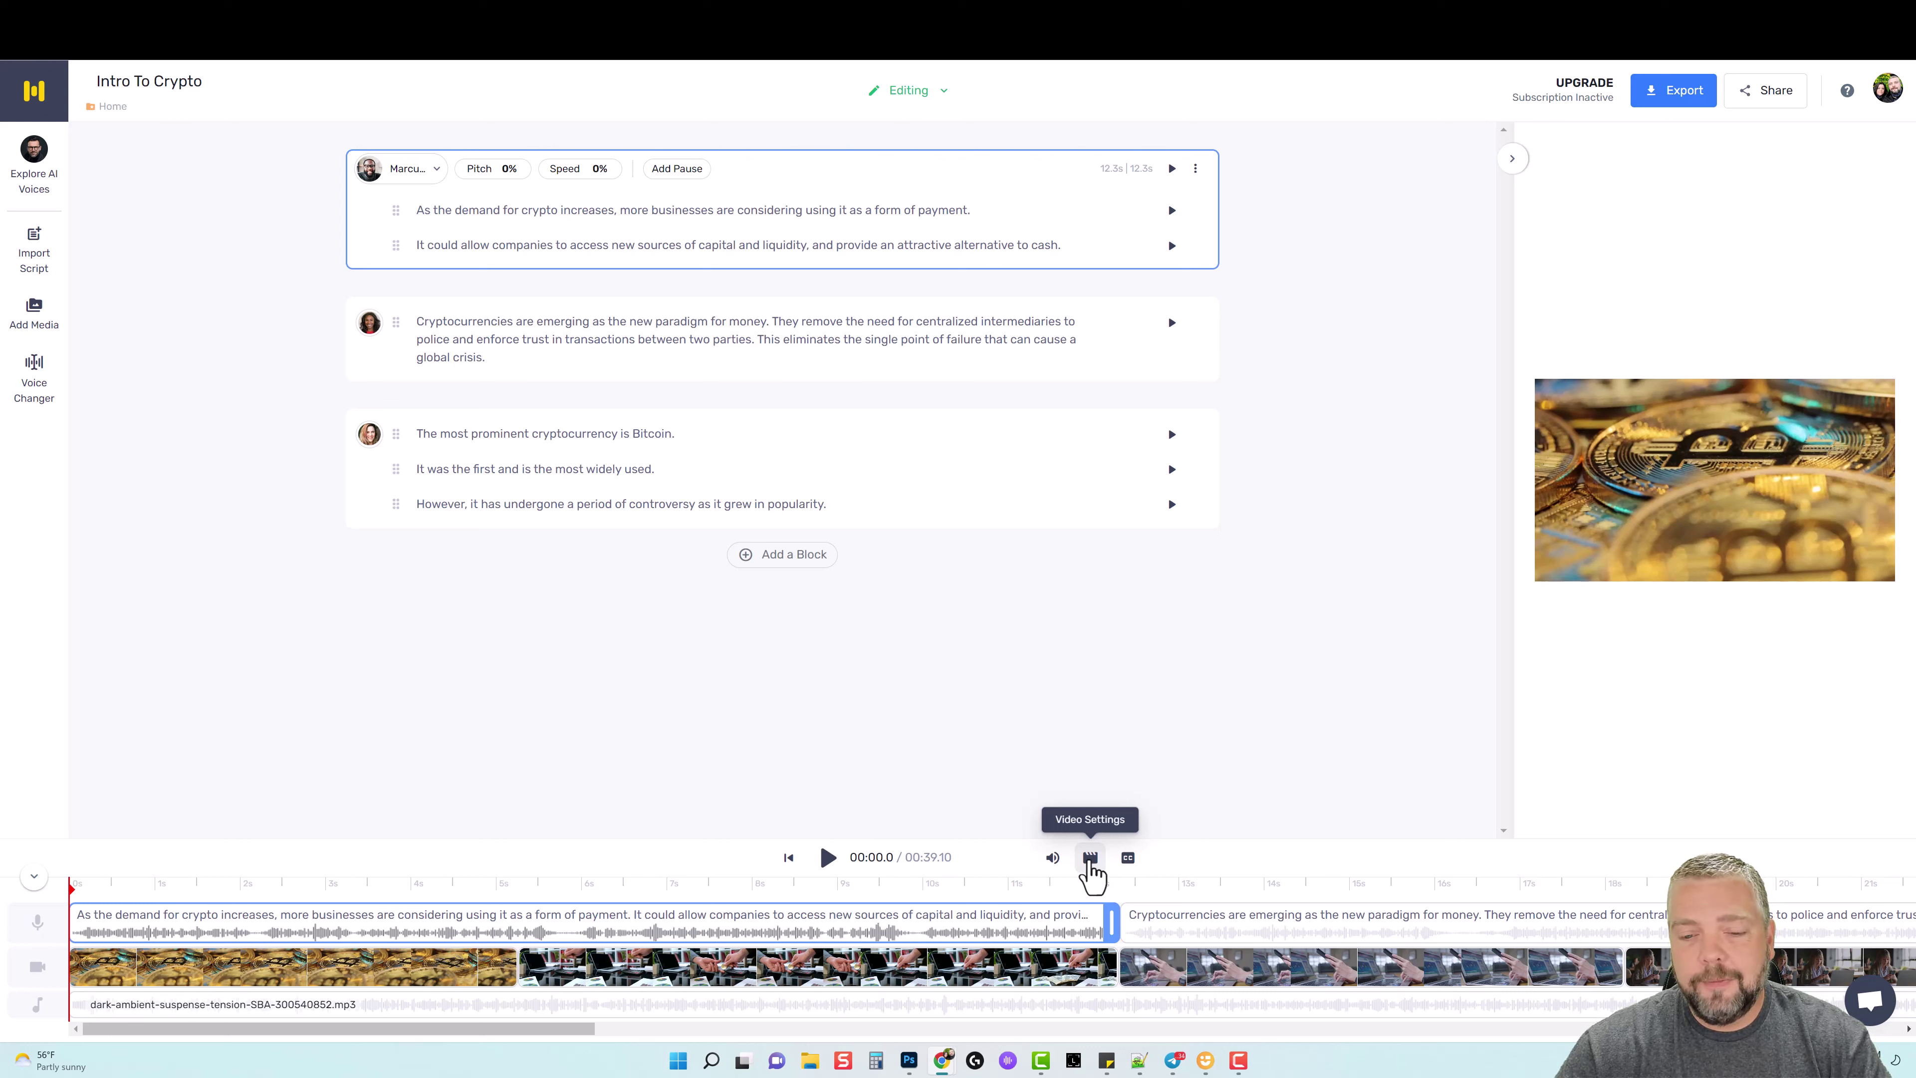
# - Check the Video Settings resolution presets, then switch CC subtitles on
pyautogui.click(1091, 860)
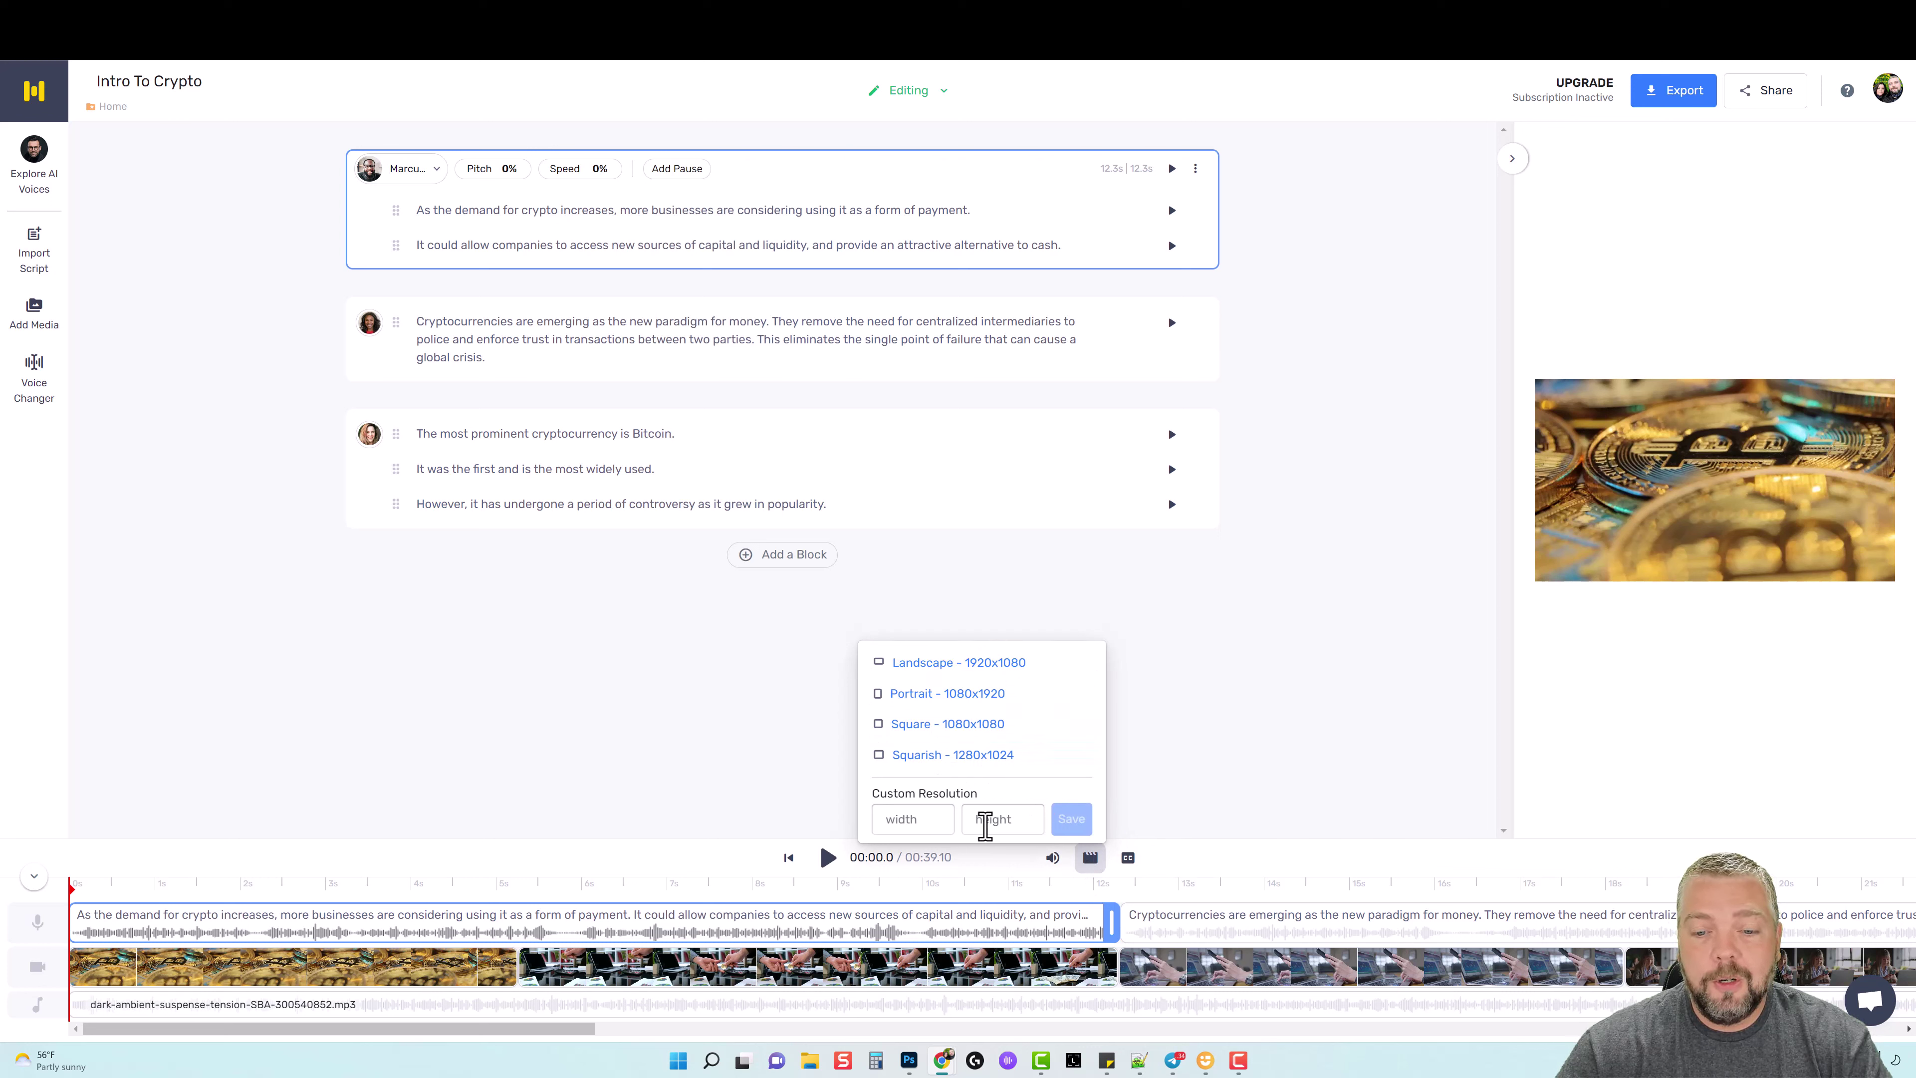
pyautogui.click(1155, 784)
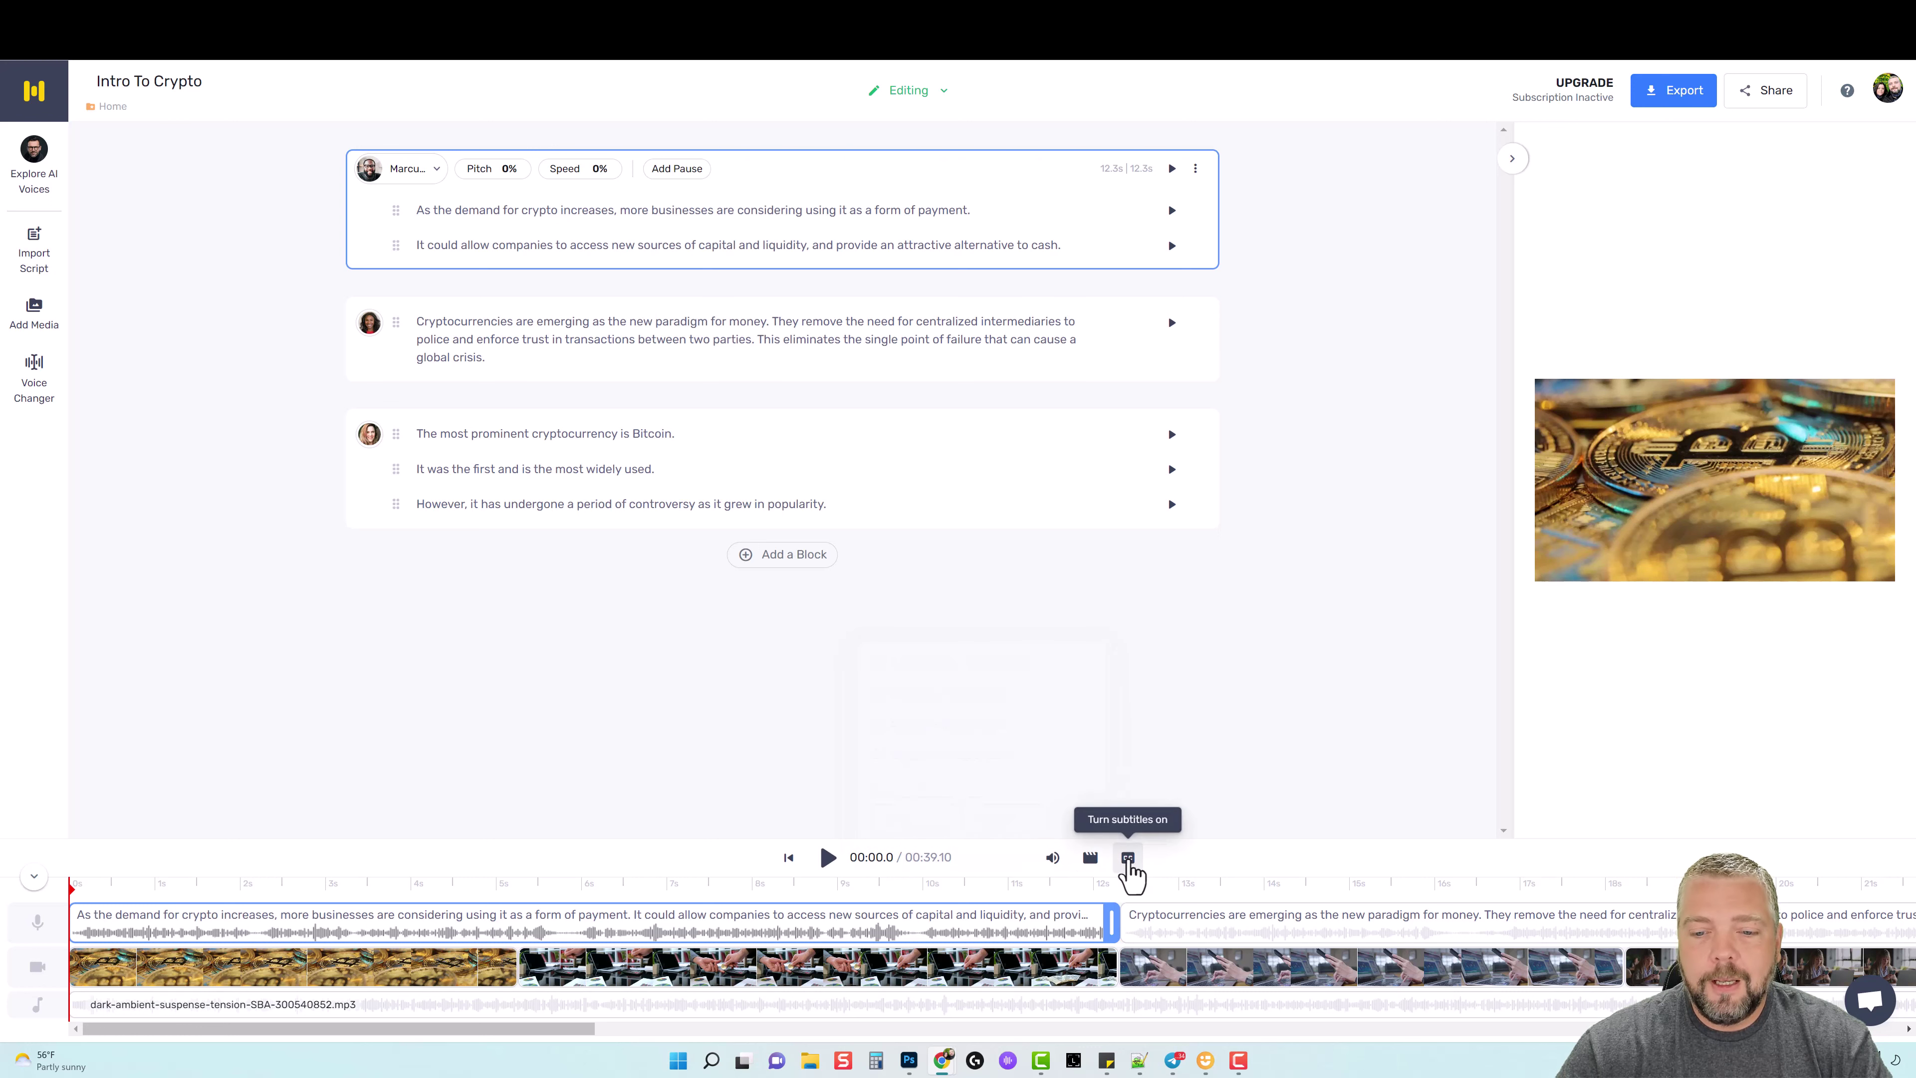
pyautogui.click(1129, 860)
pyautogui.click(1129, 860)
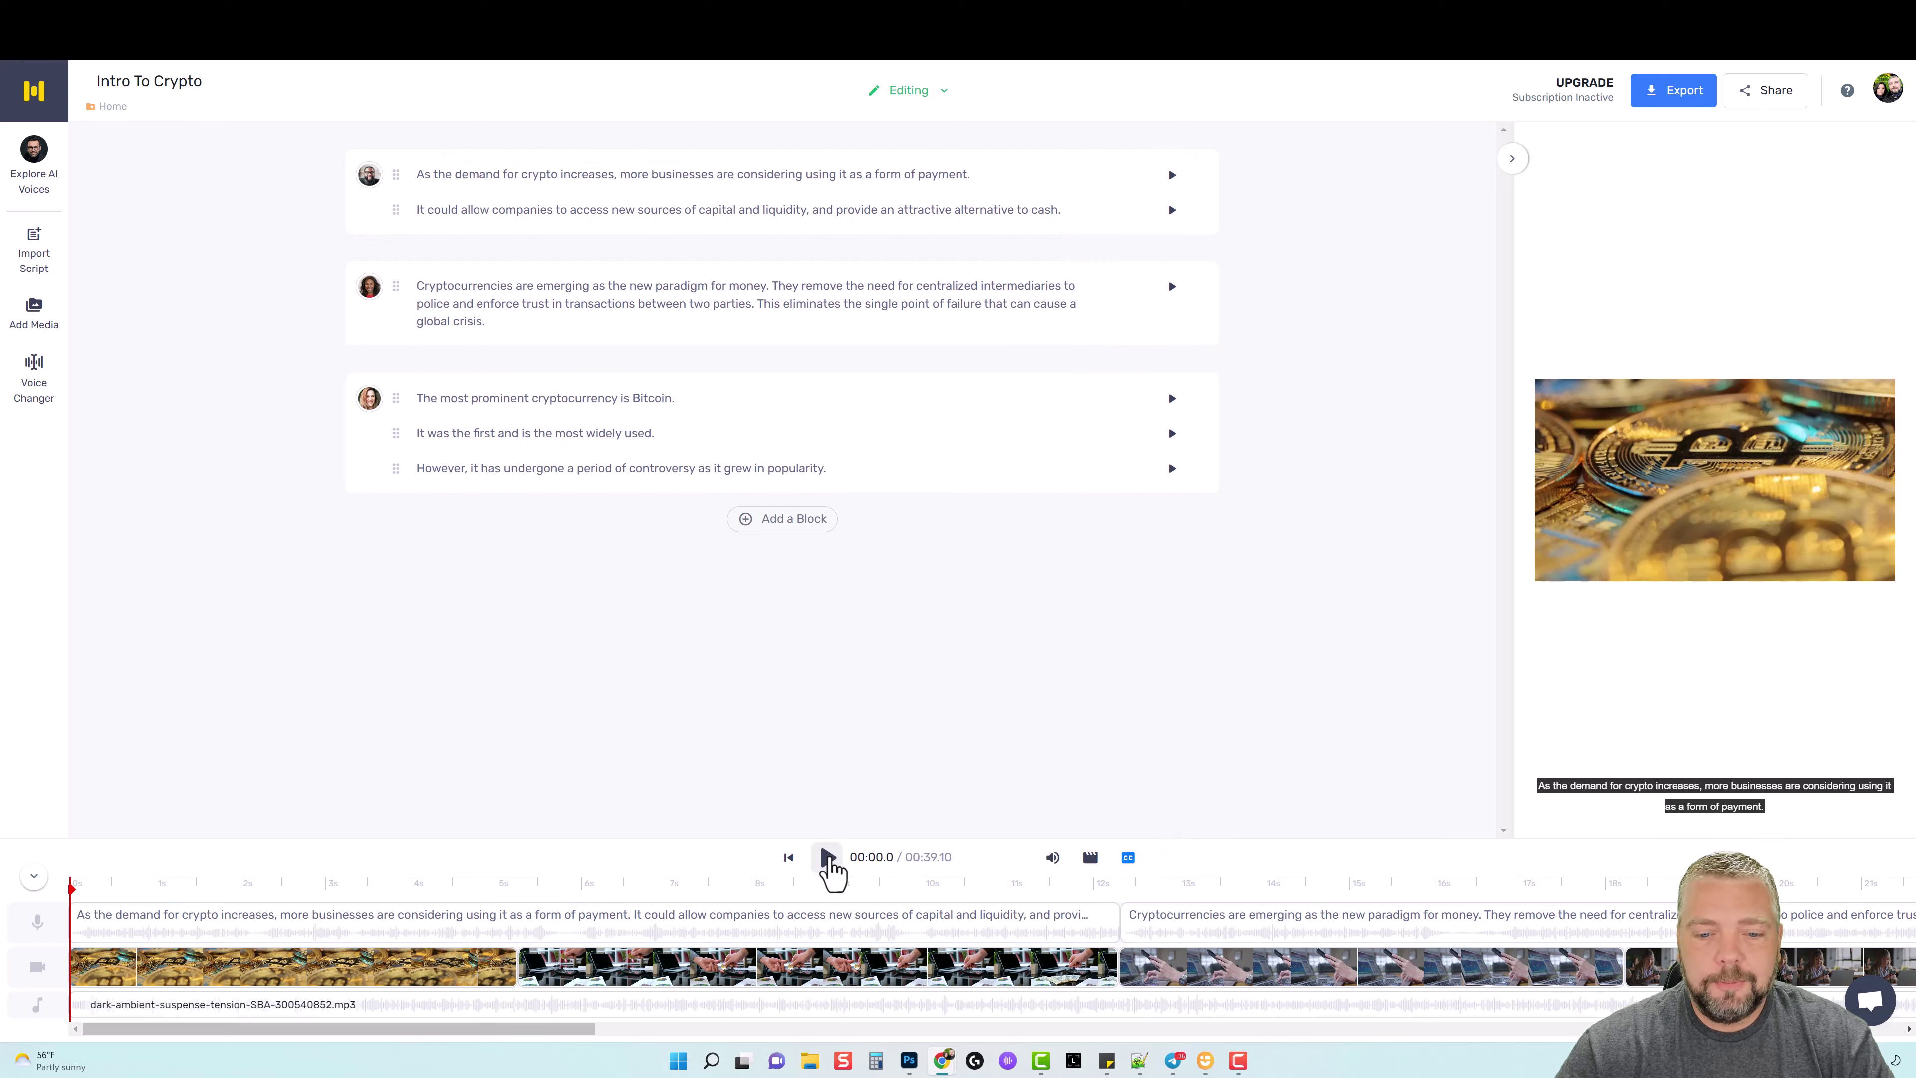
# - Play the project preview from the start and pause it at 00:34.5
pyautogui.click(827, 858)
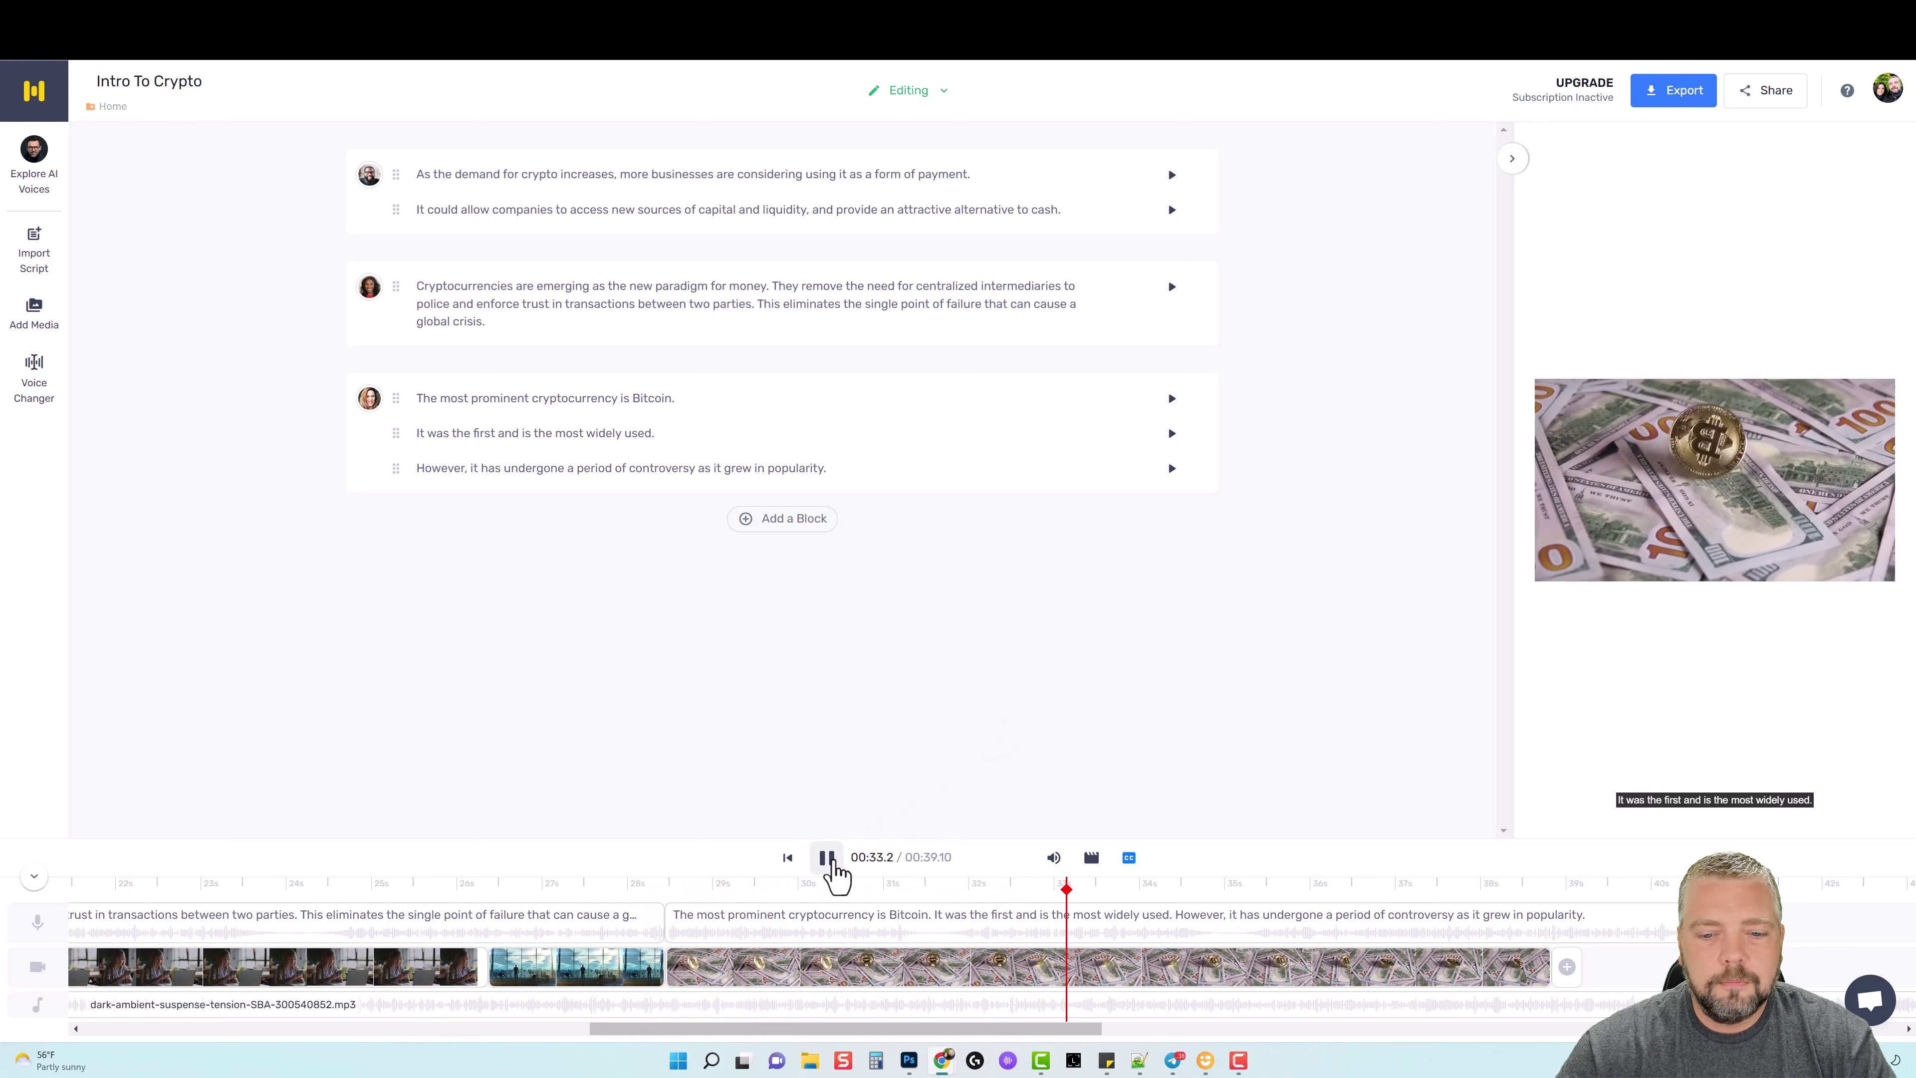
pyautogui.click(830, 859)
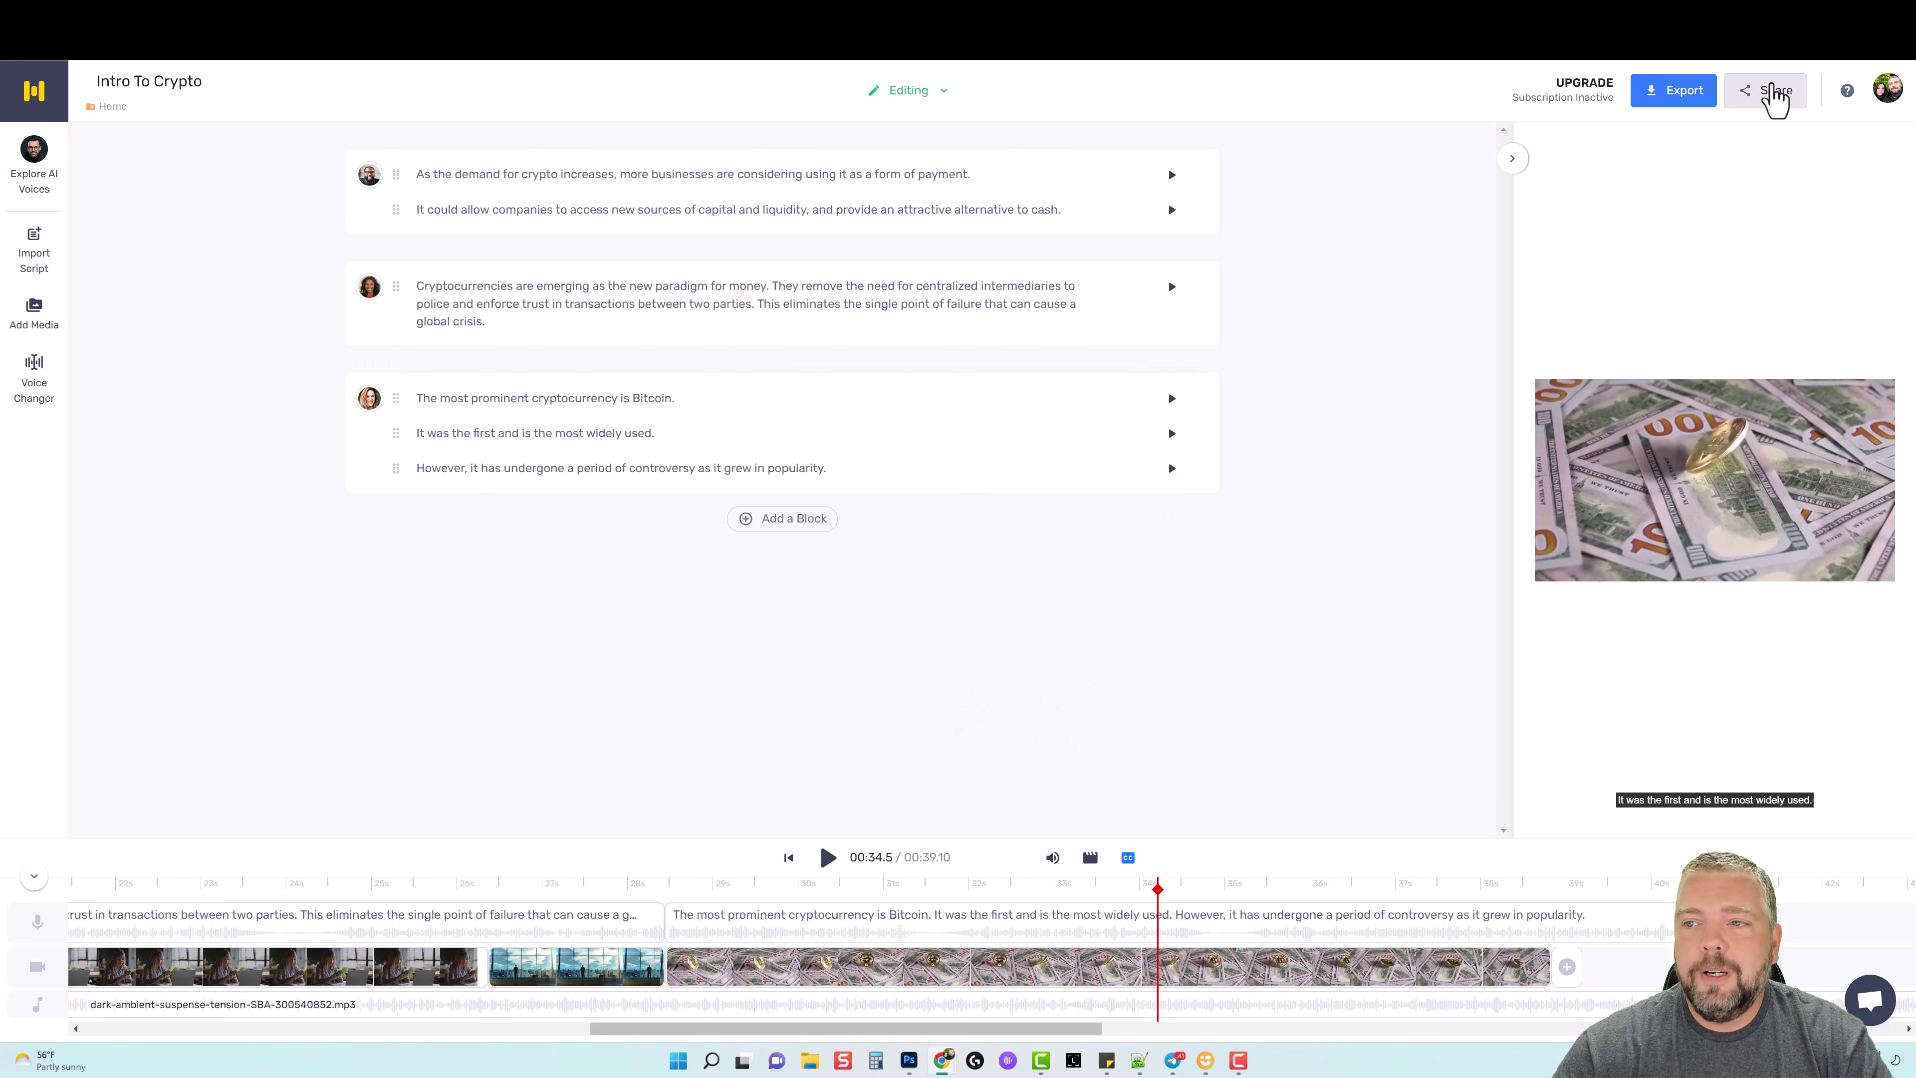
# - Check the Share link dialog and the Voice Only, Voice + Music and Script export formats
pyautogui.click(1769, 92)
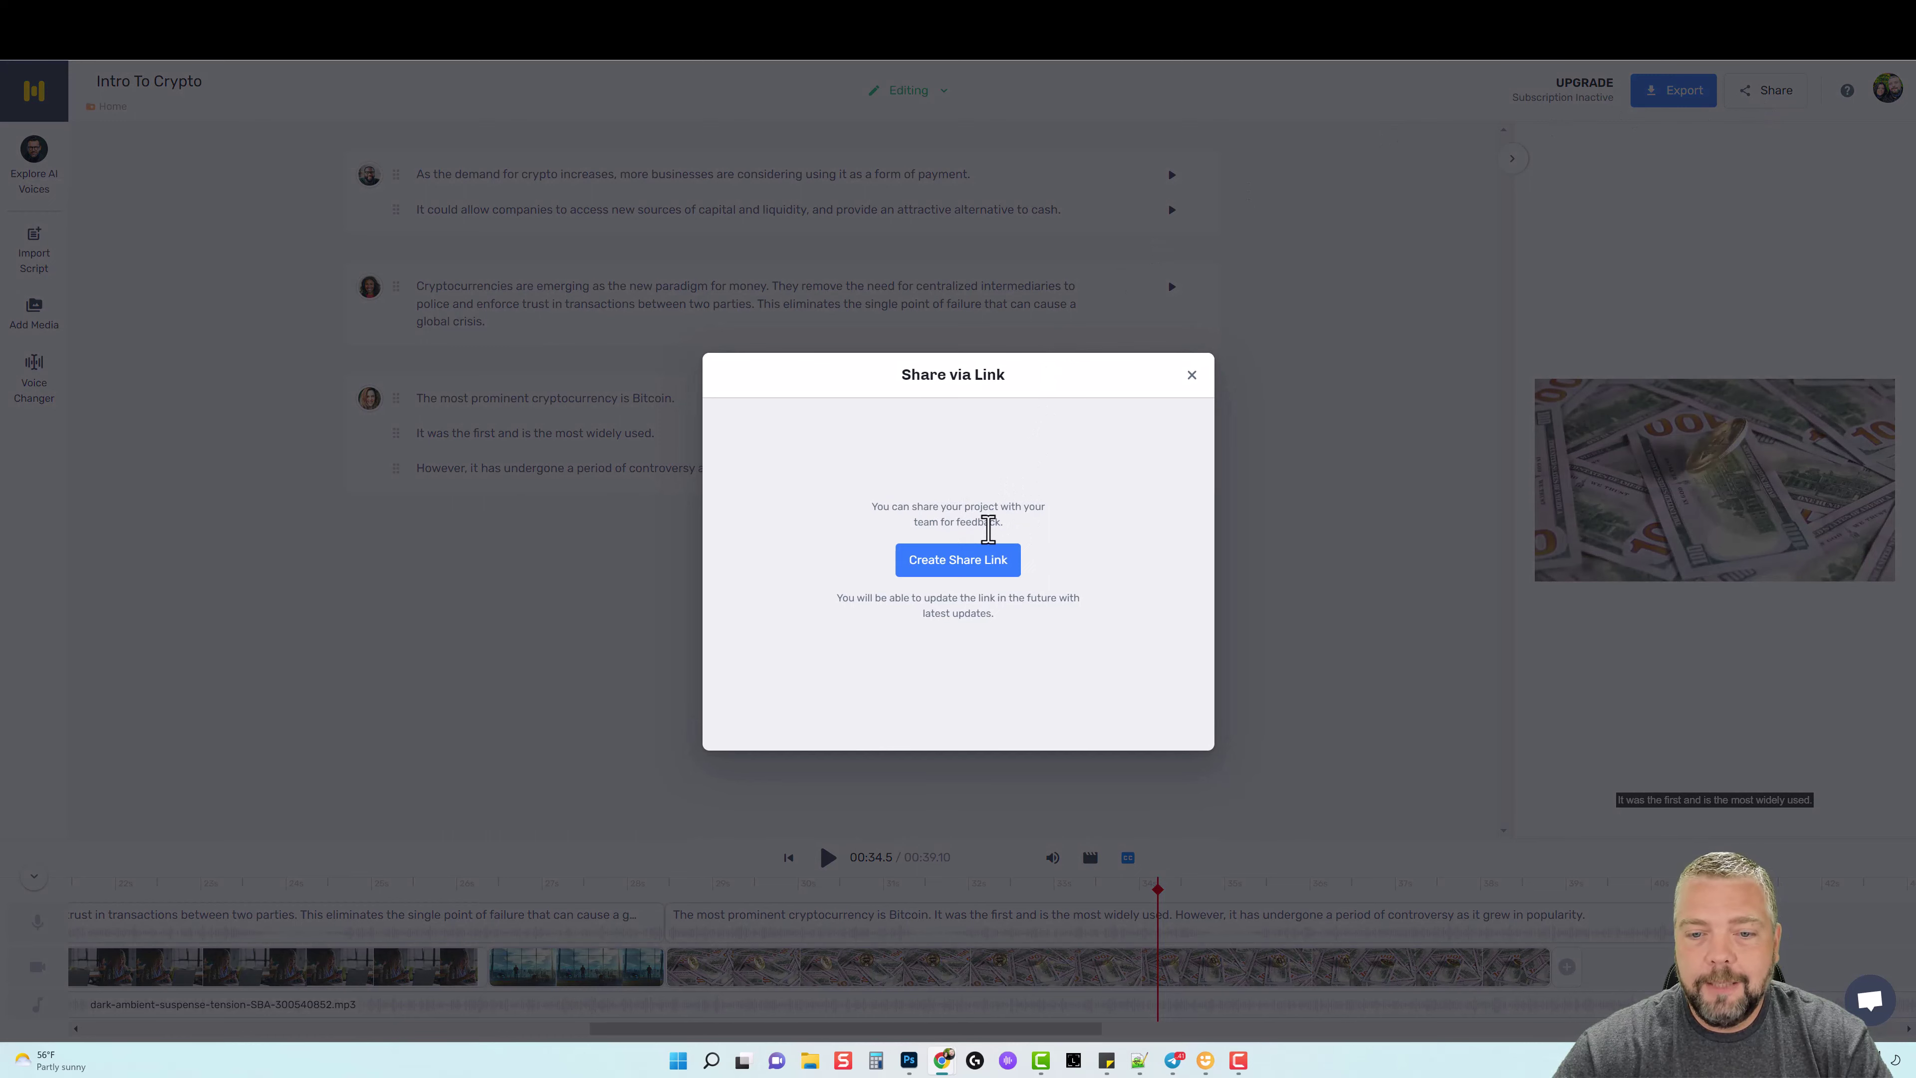
pyautogui.click(1192, 376)
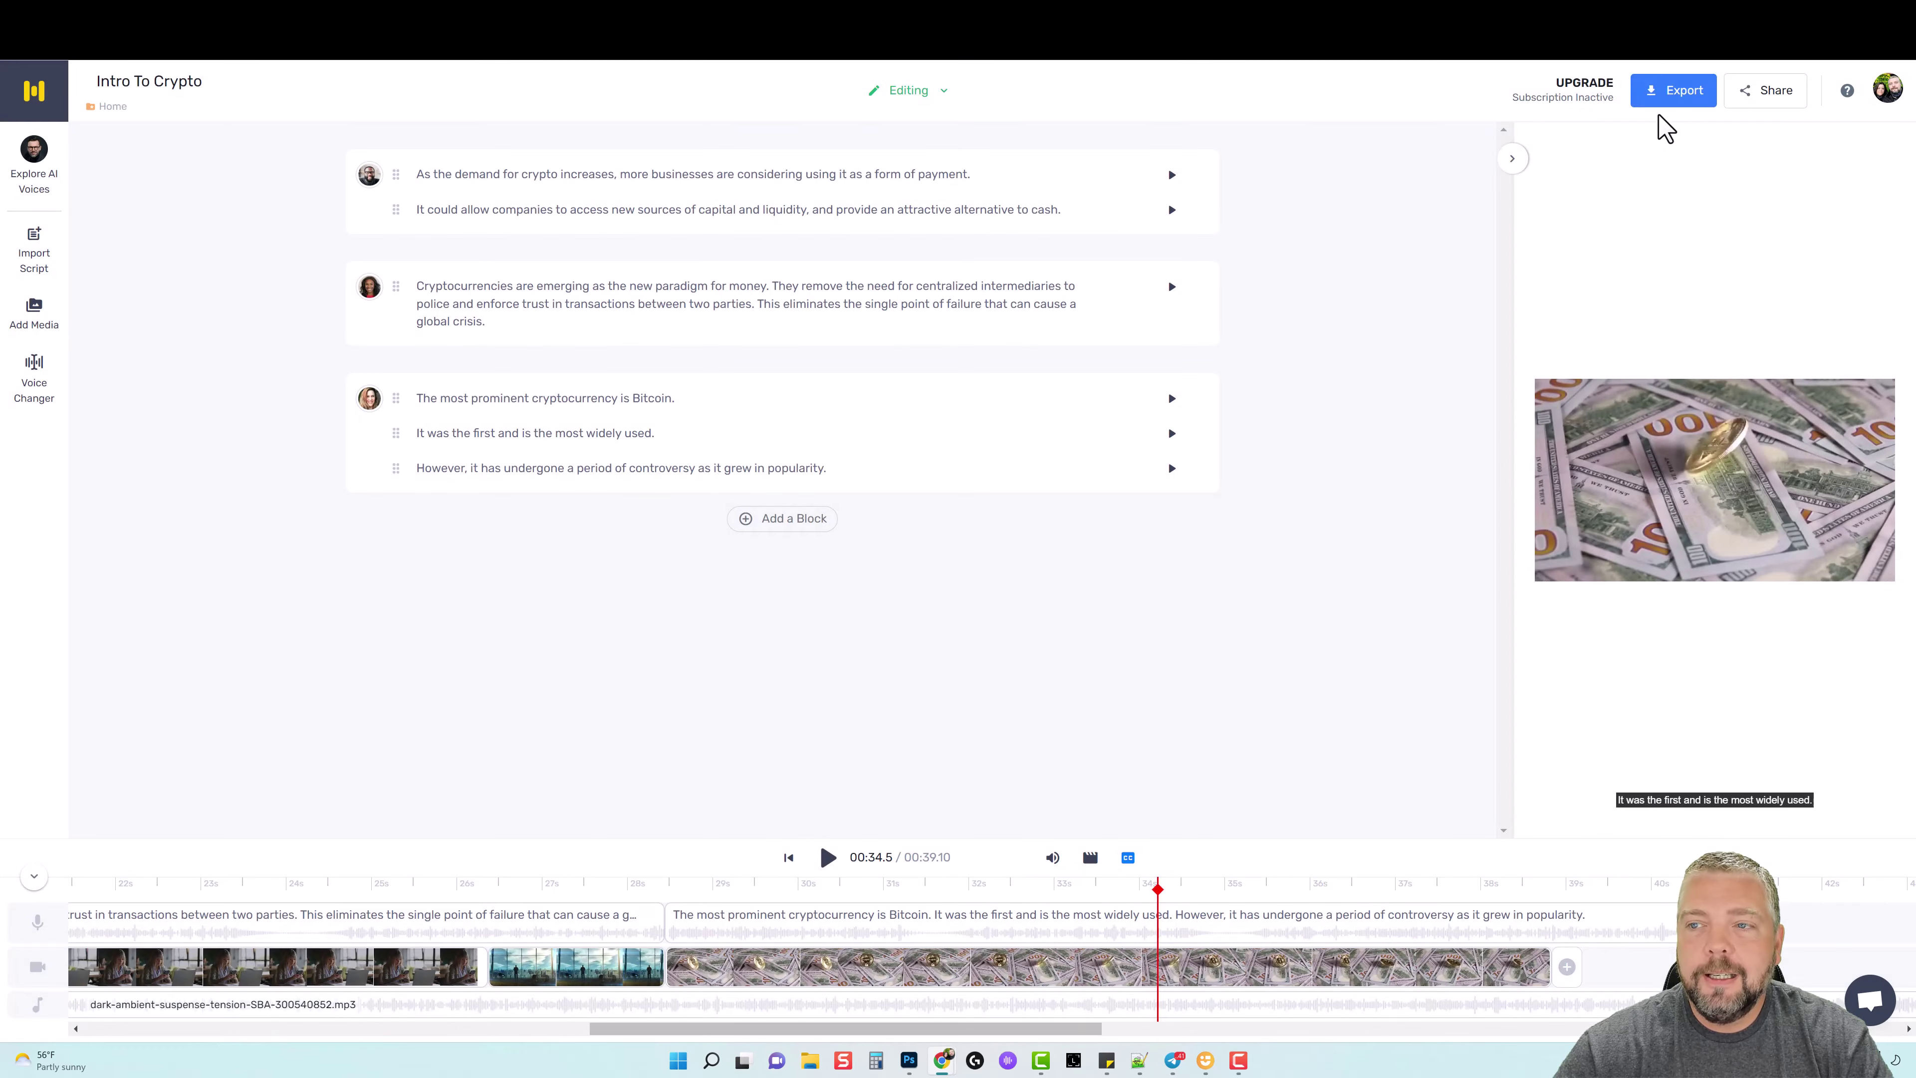
pyautogui.click(1677, 106)
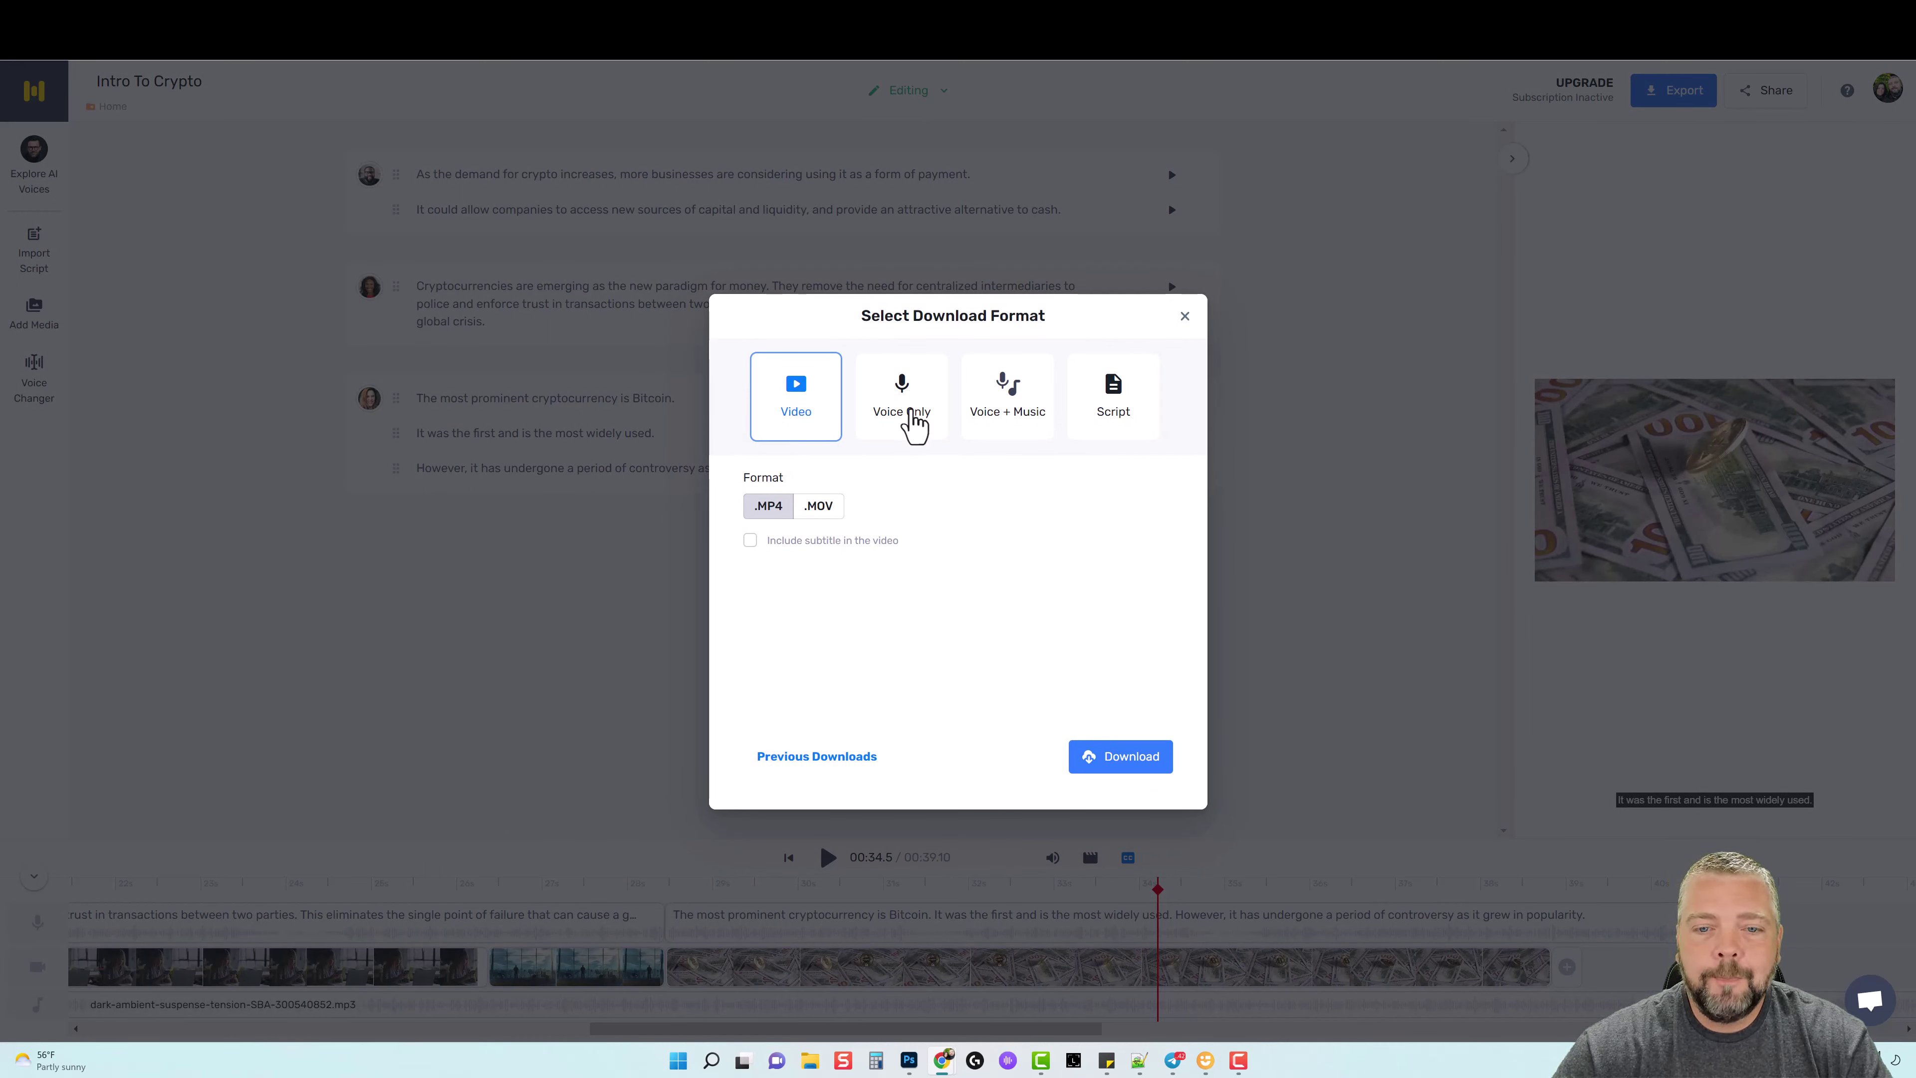
pyautogui.click(914, 419)
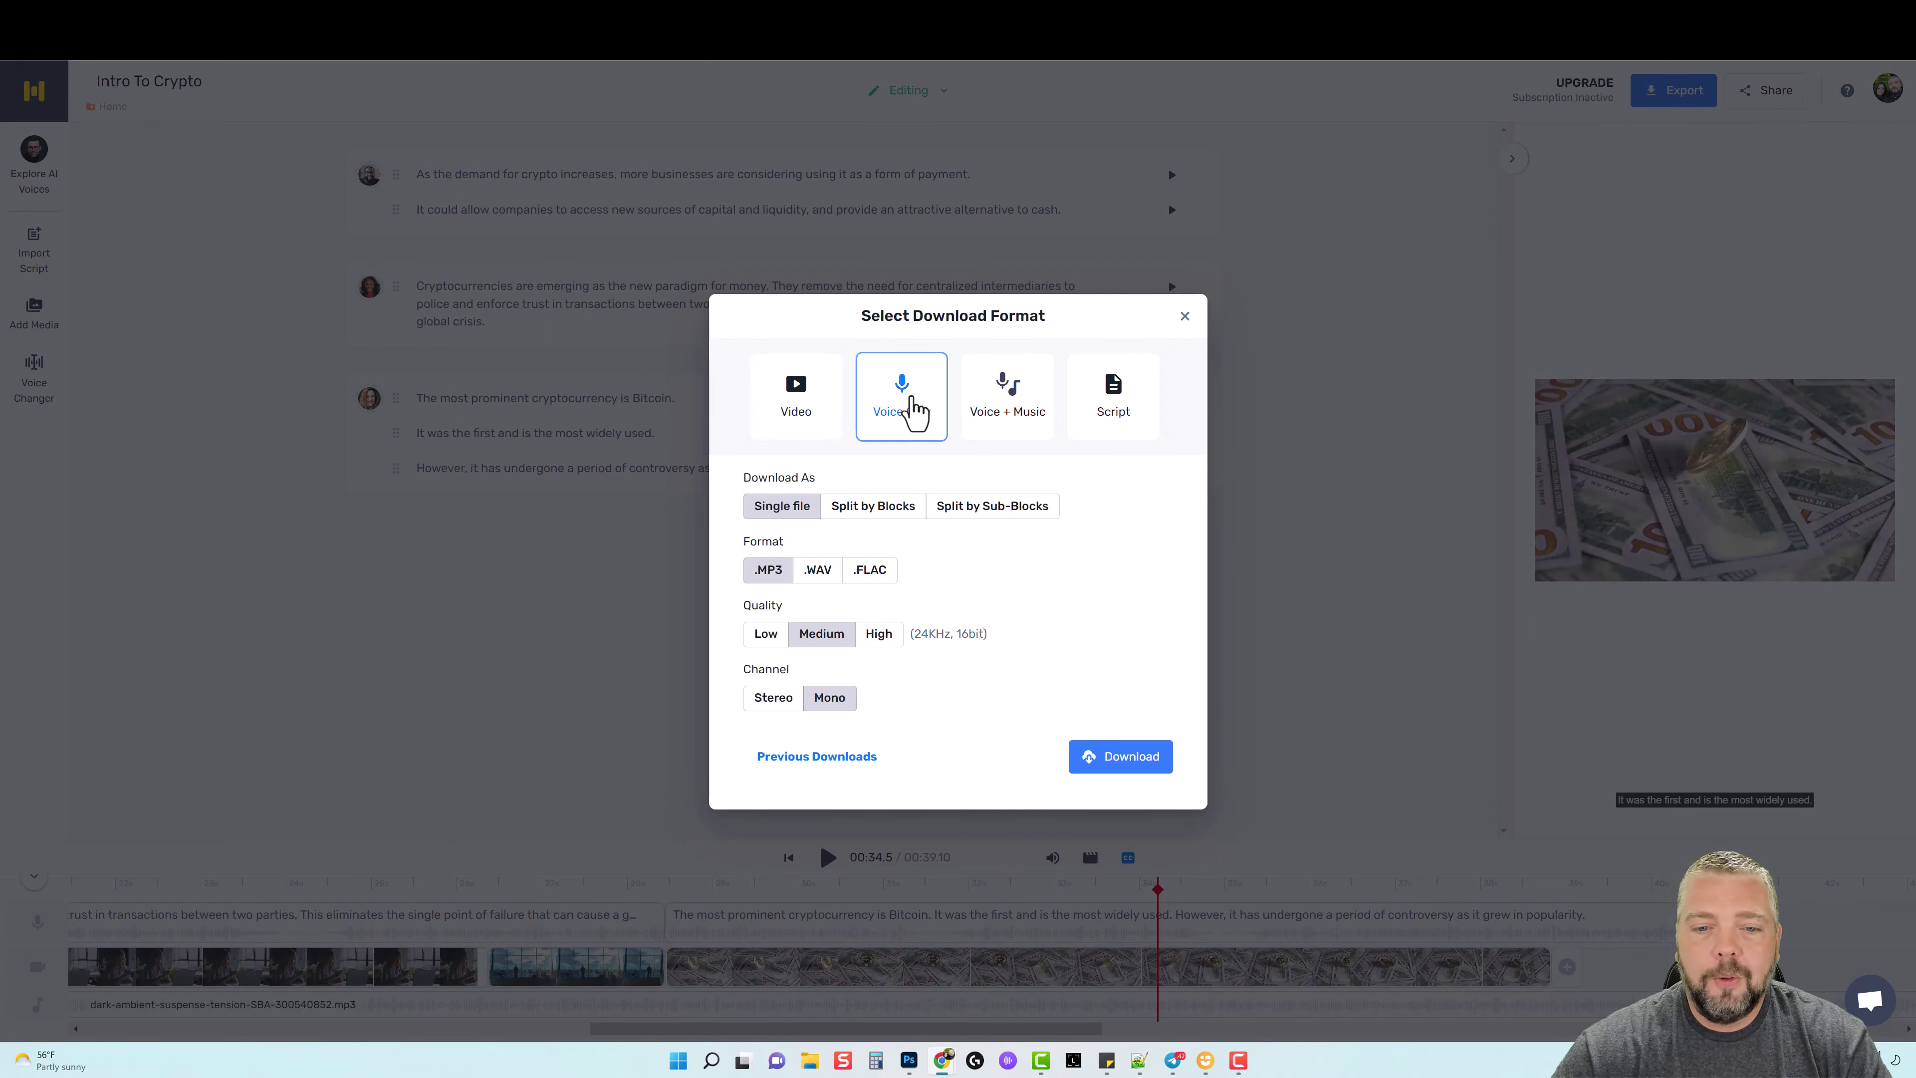
pyautogui.click(1013, 400)
pyautogui.click(1113, 407)
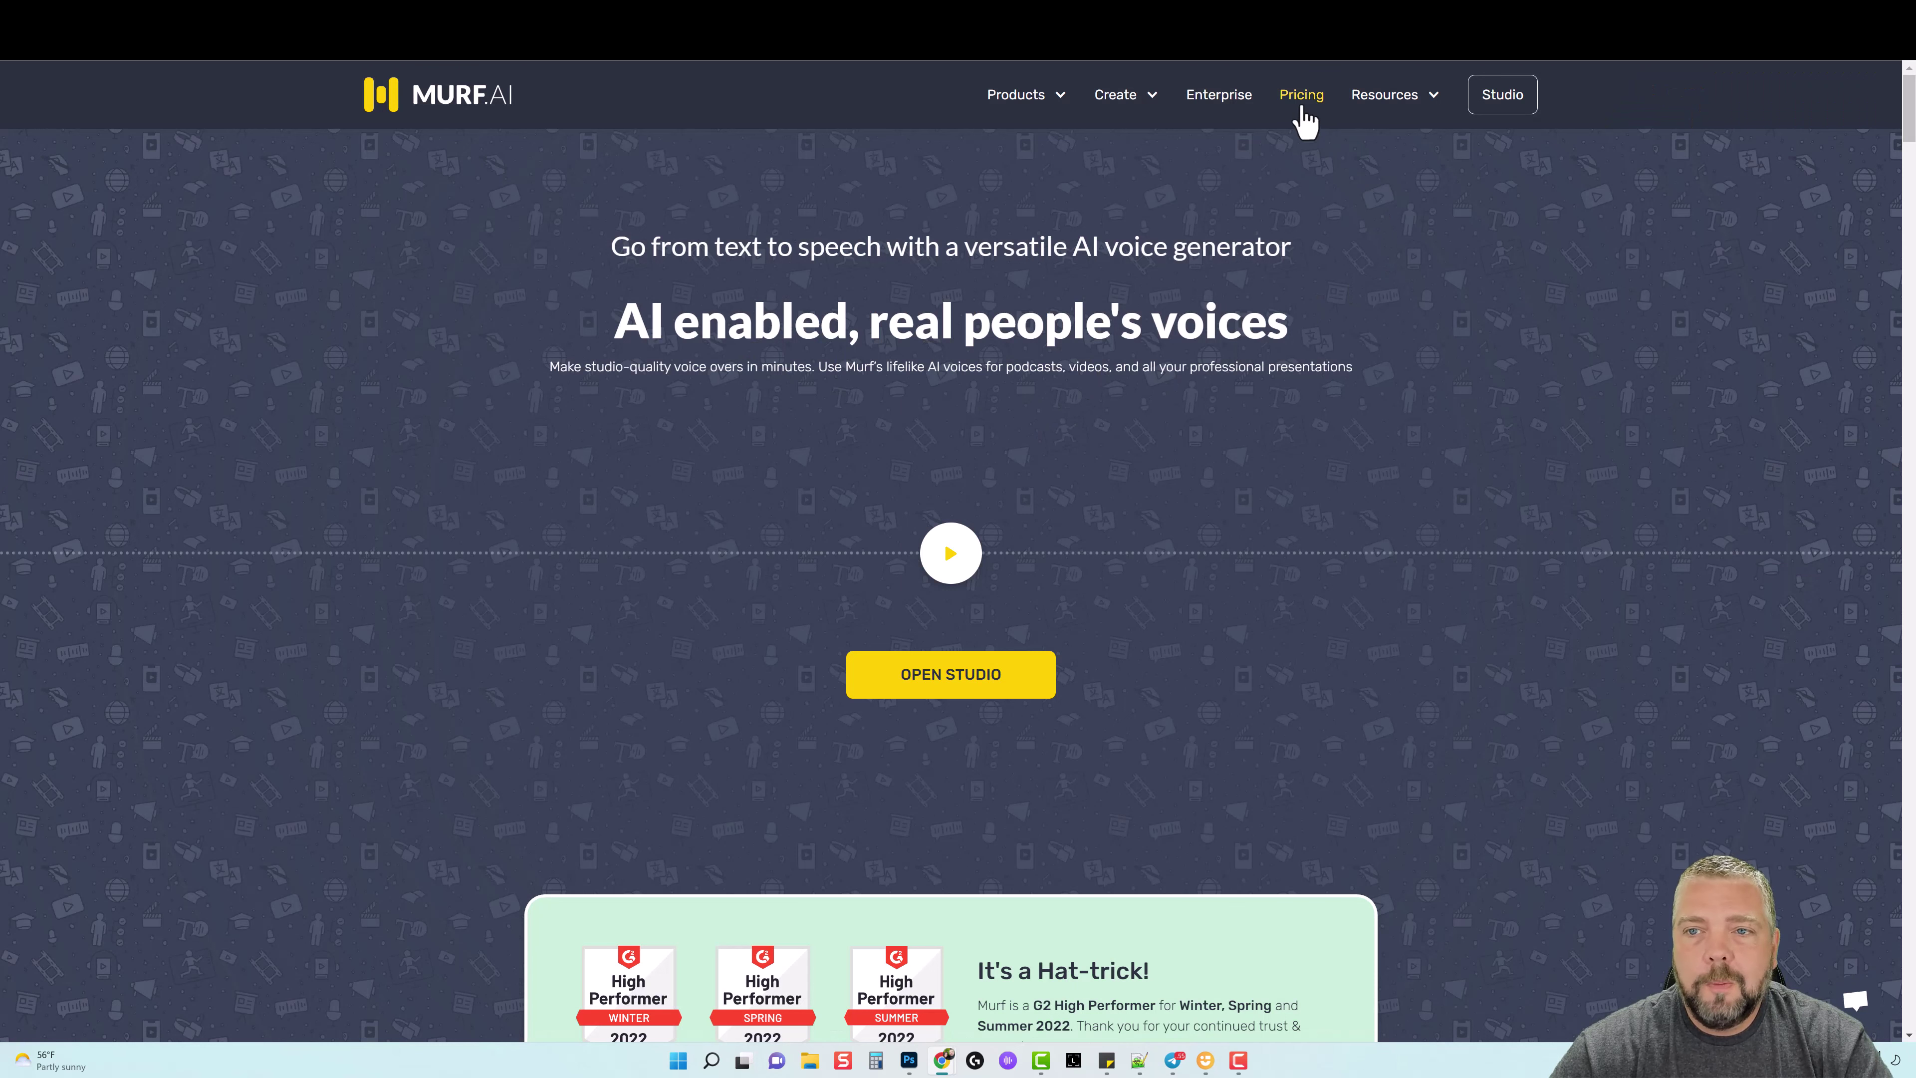
# - Open Murf.ai Pricing and review the Free plan features and Pro's $26 yearly-billed price
pyautogui.click(1300, 106)
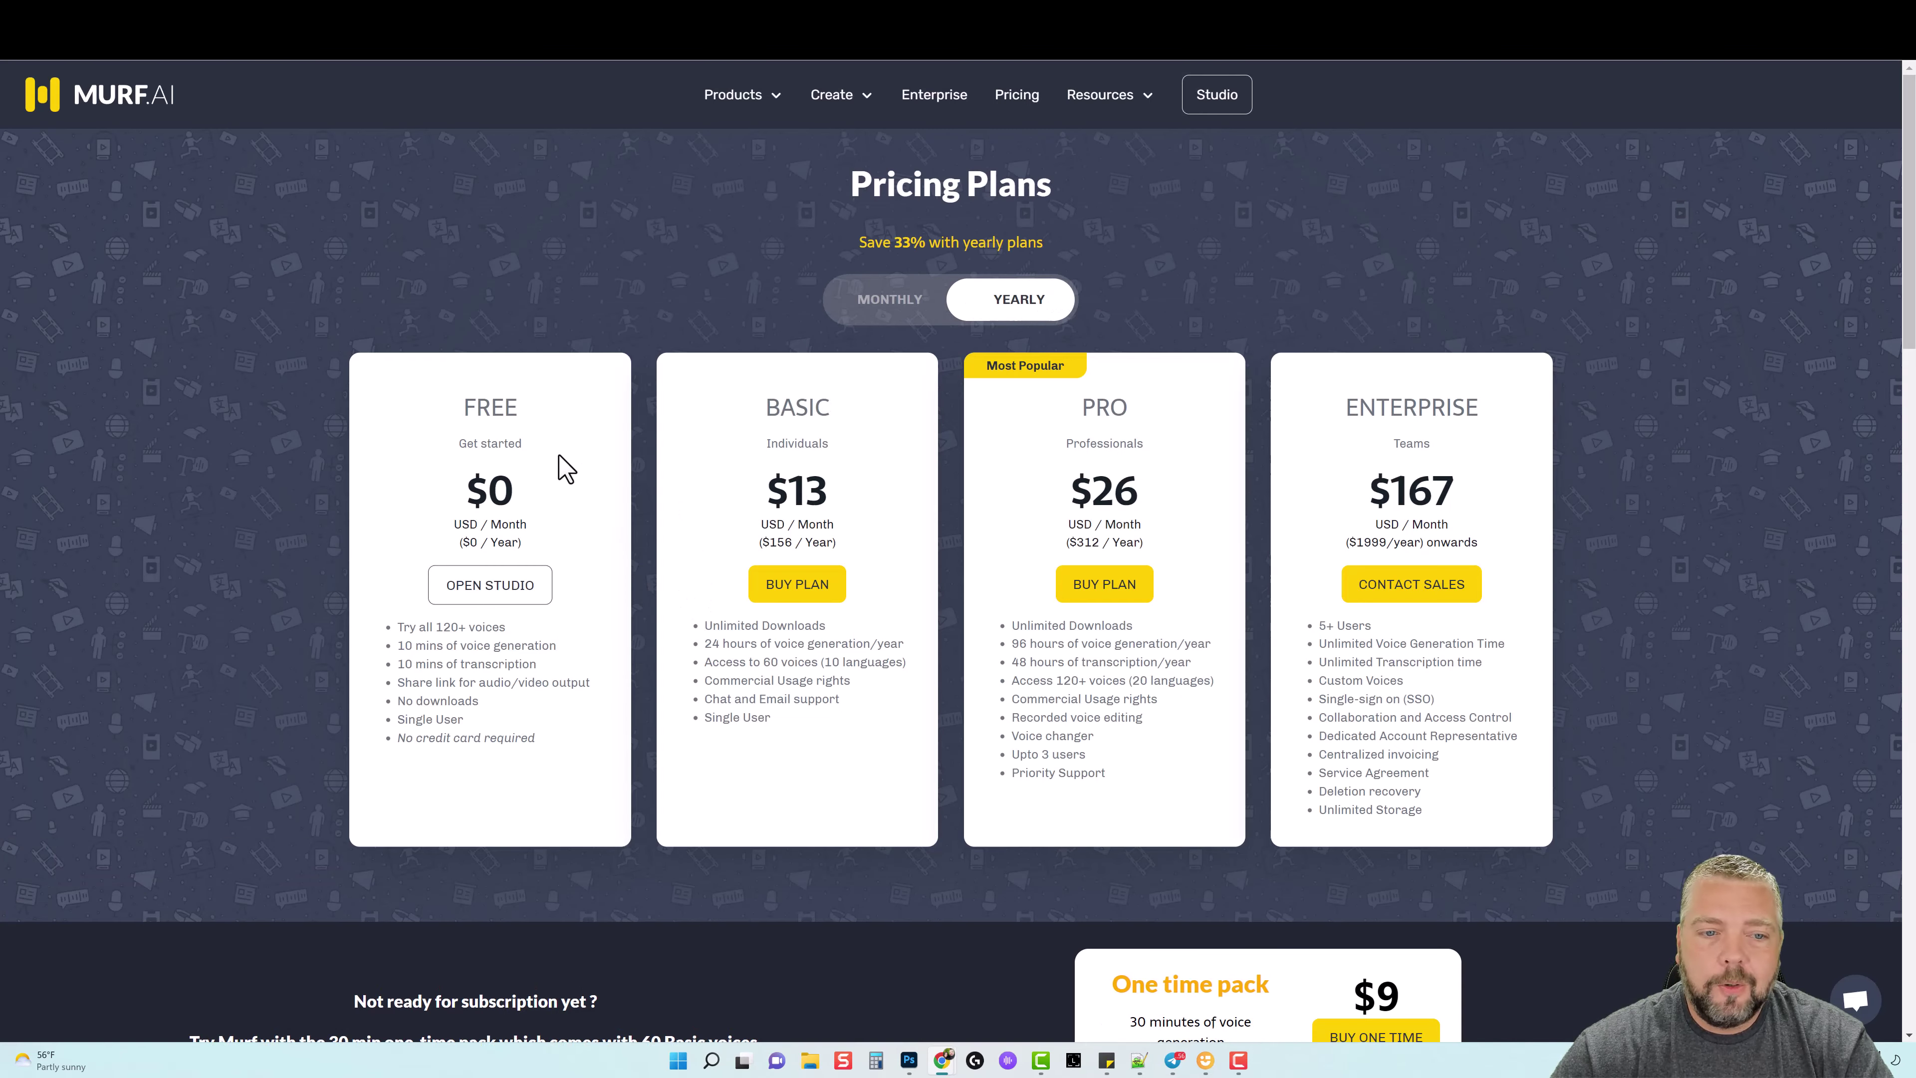
pyautogui.moveTo(469, 407); pyautogui.dragTo(520, 408)
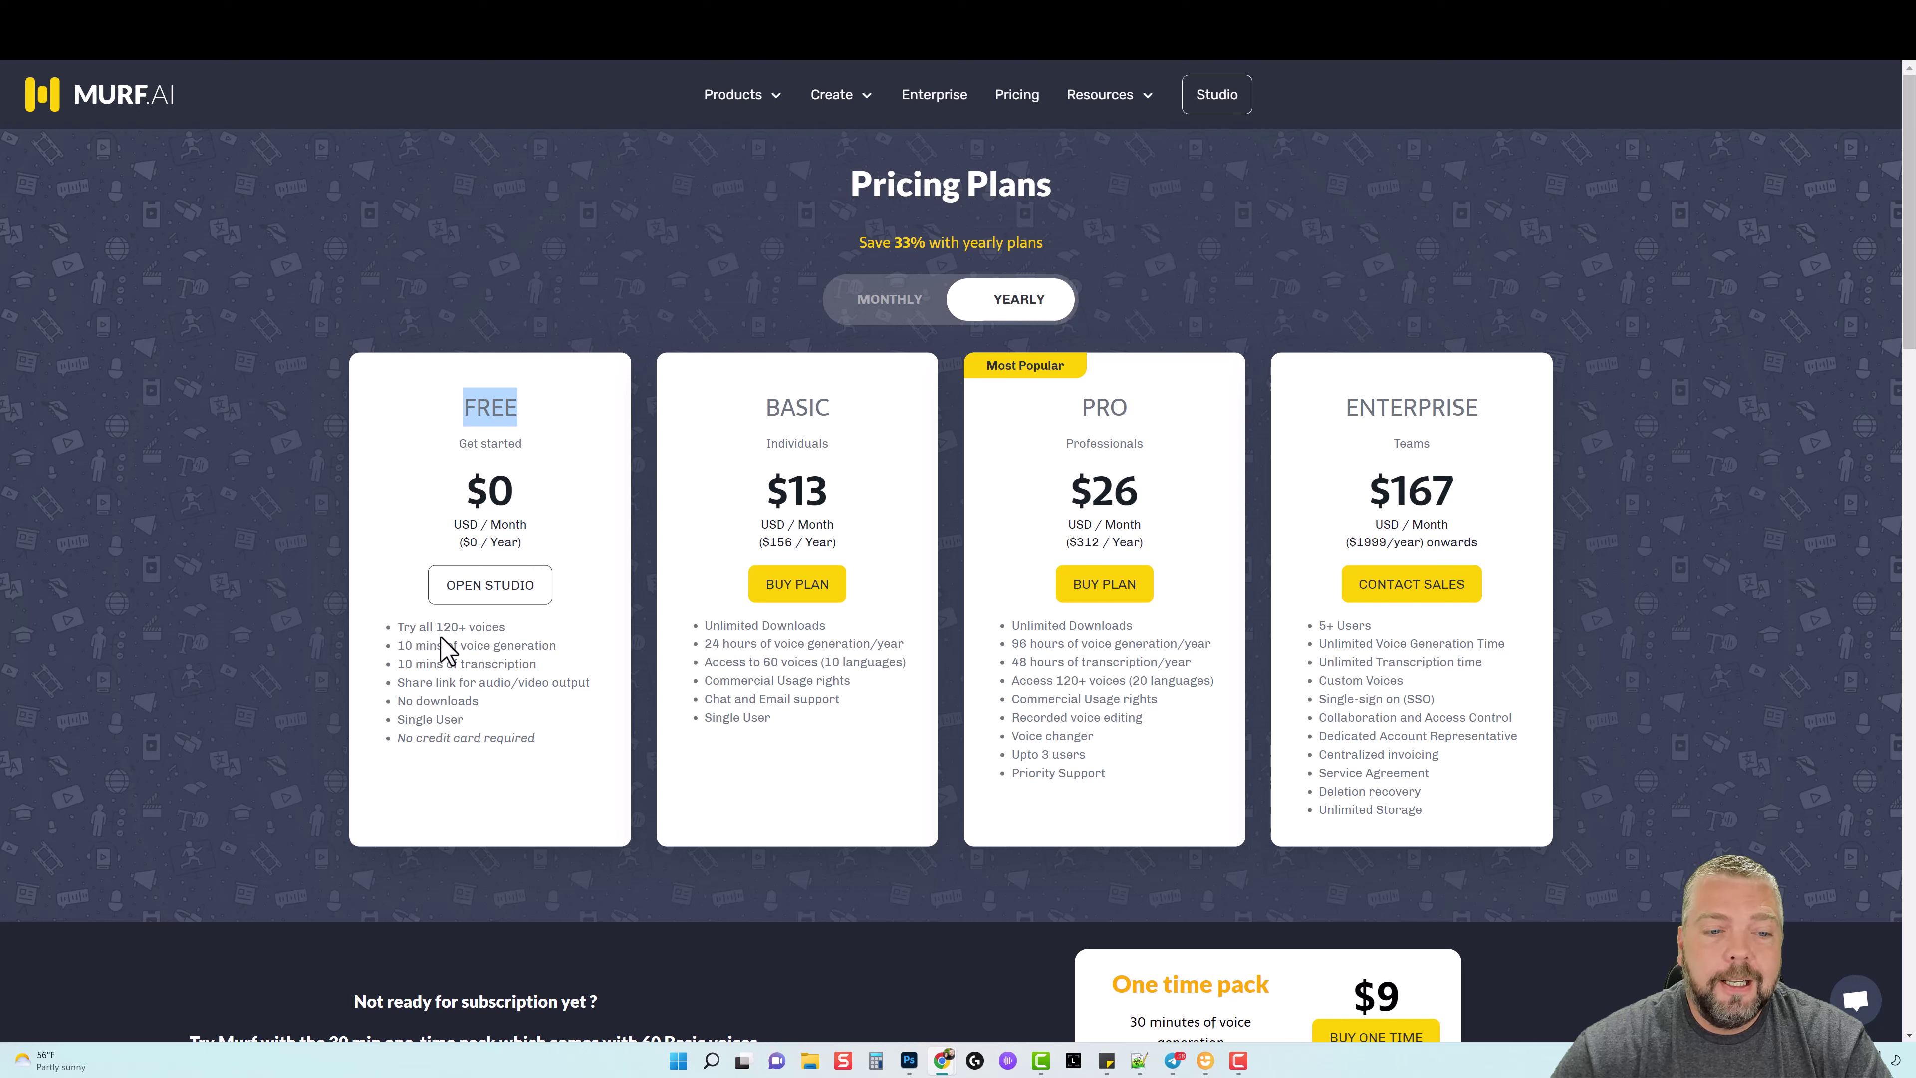
pyautogui.moveTo(397, 626); pyautogui.dragTo(513, 642)
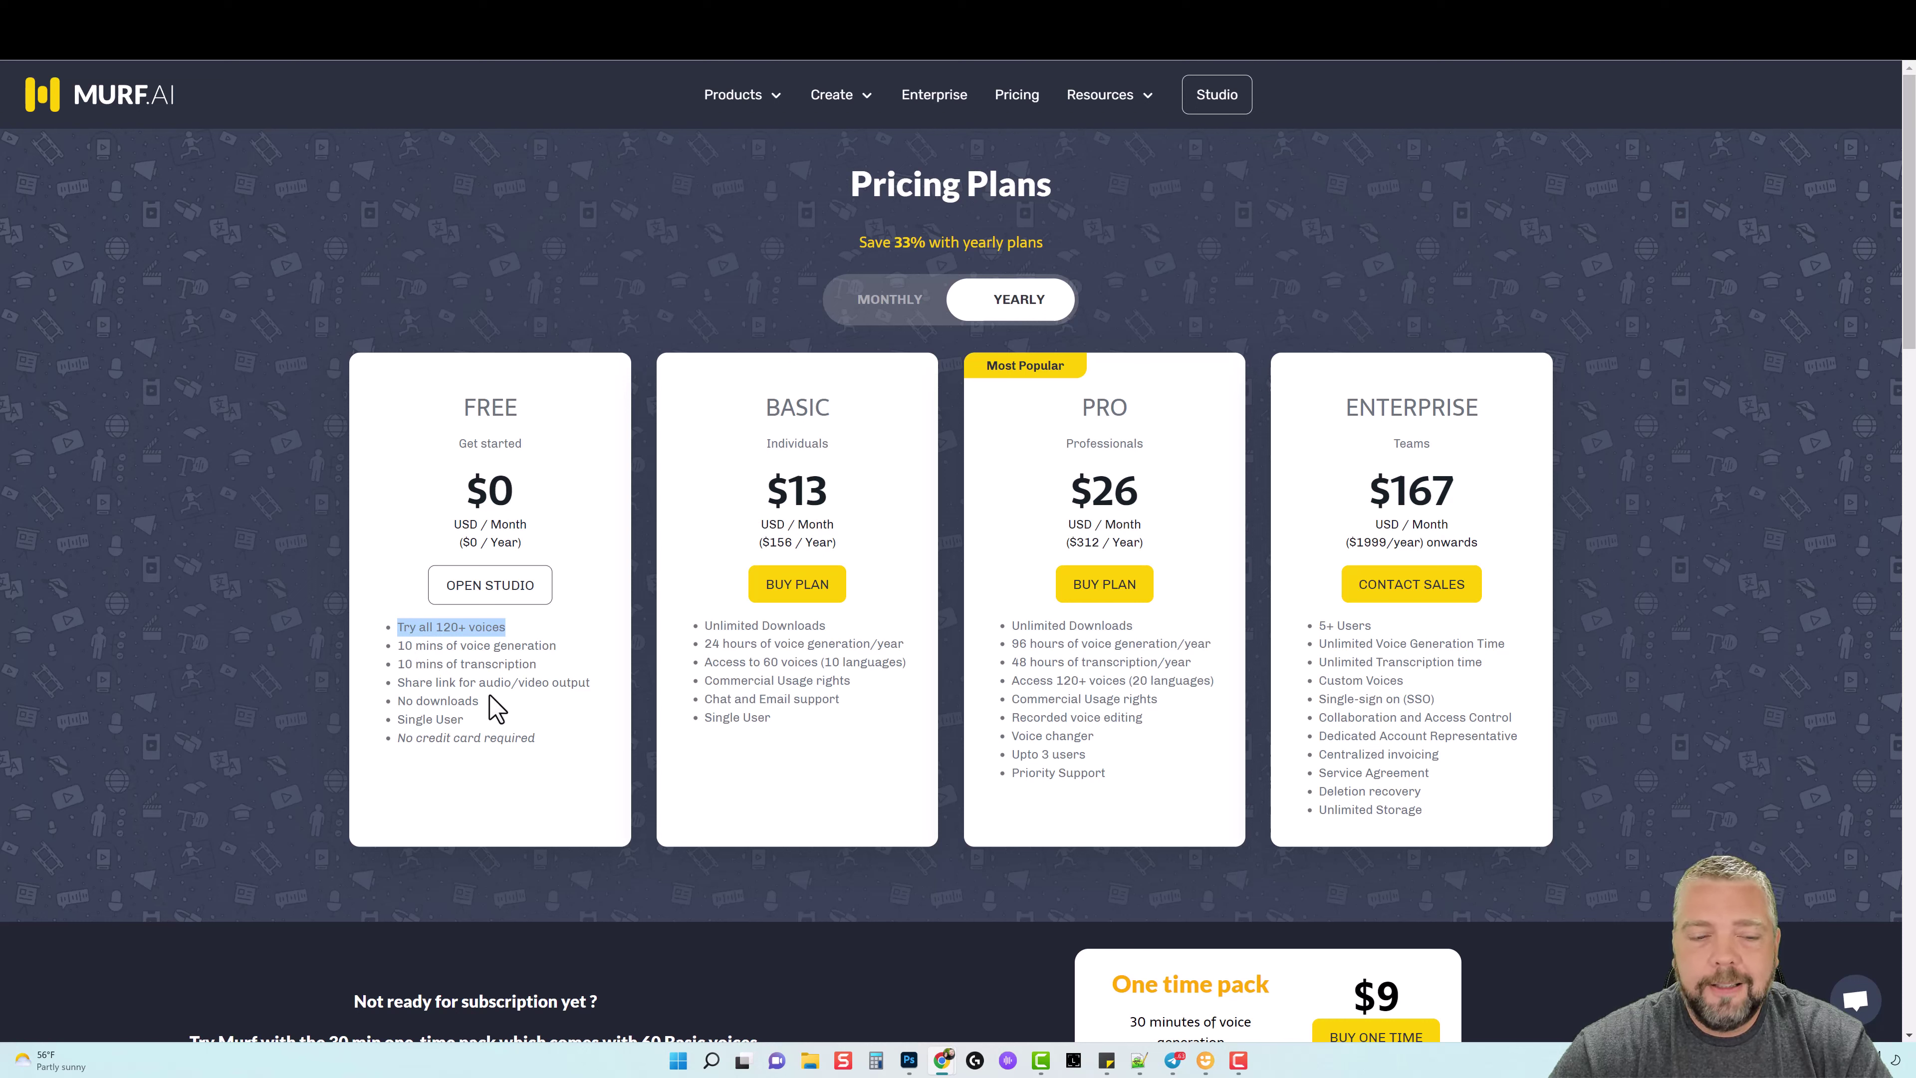
pyautogui.click(495, 708)
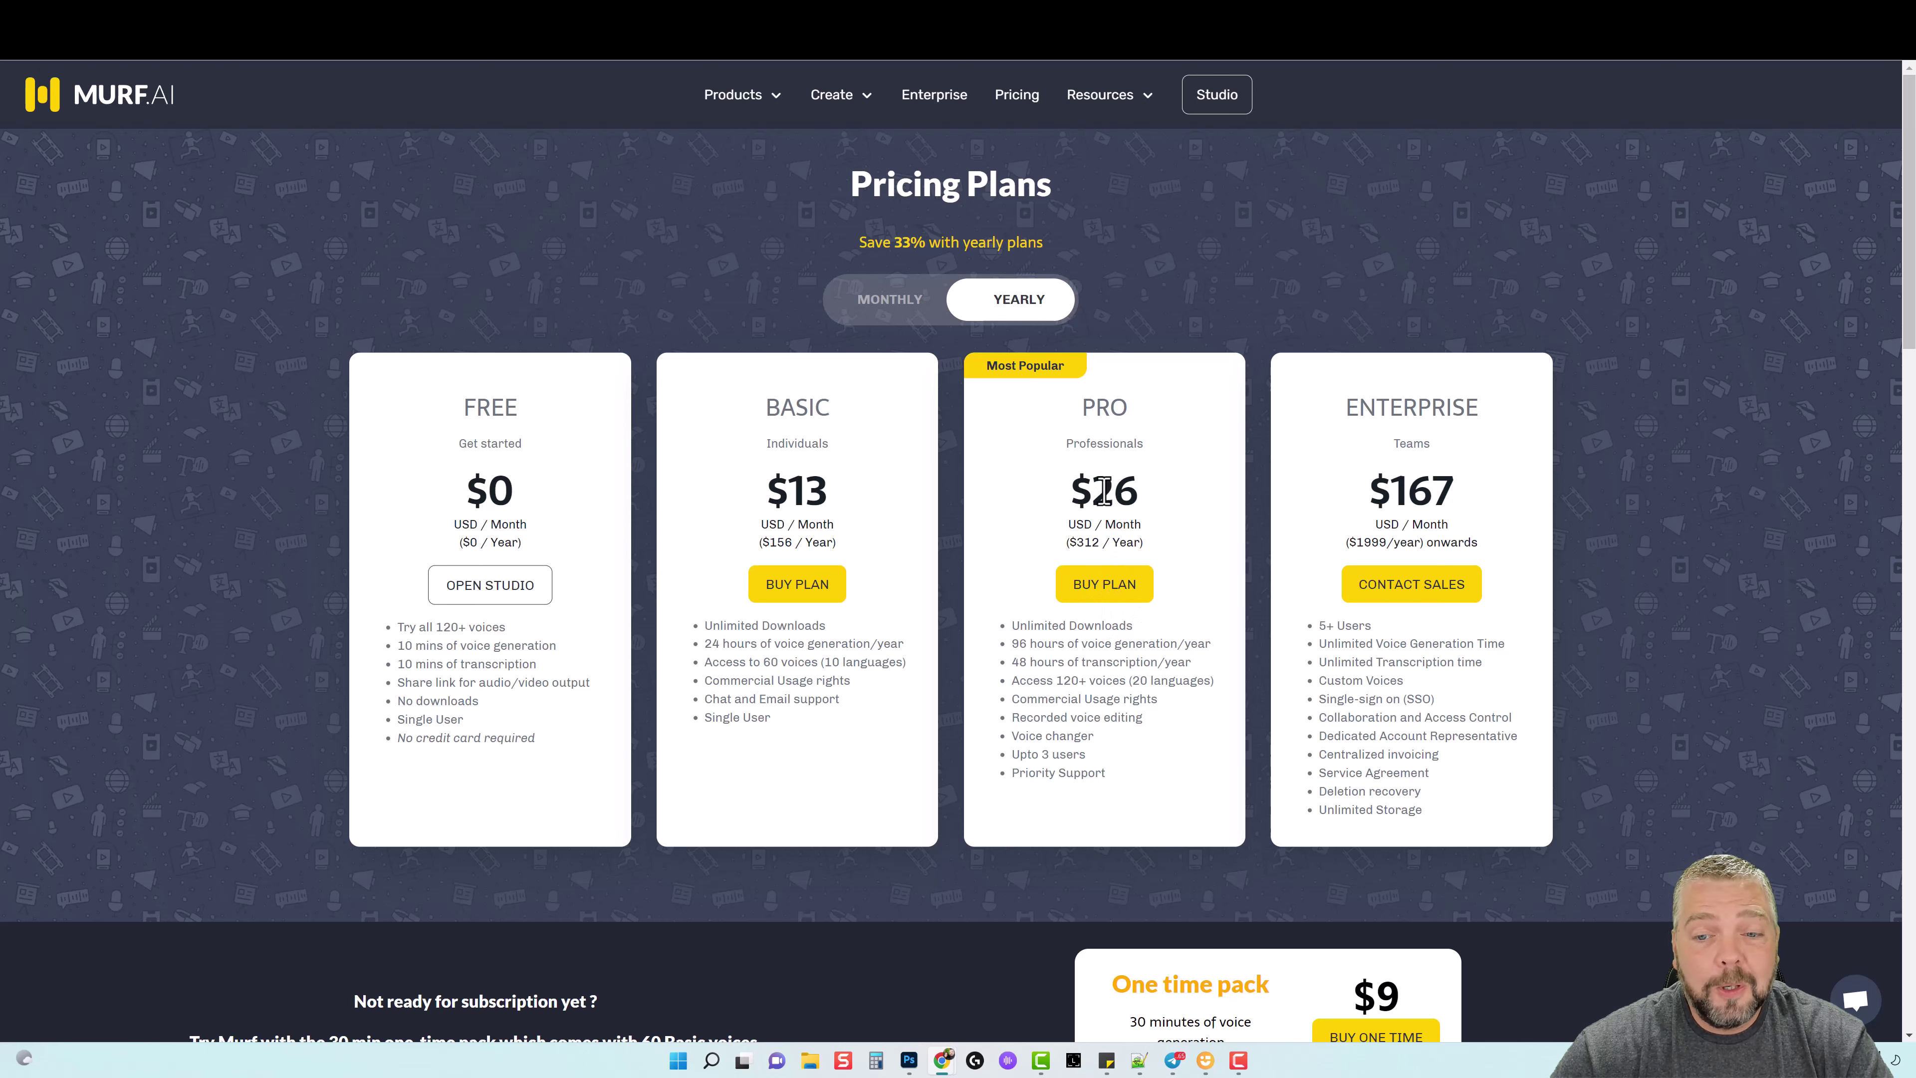
pyautogui.moveTo(1084, 492); pyautogui.dragTo(1151, 487)
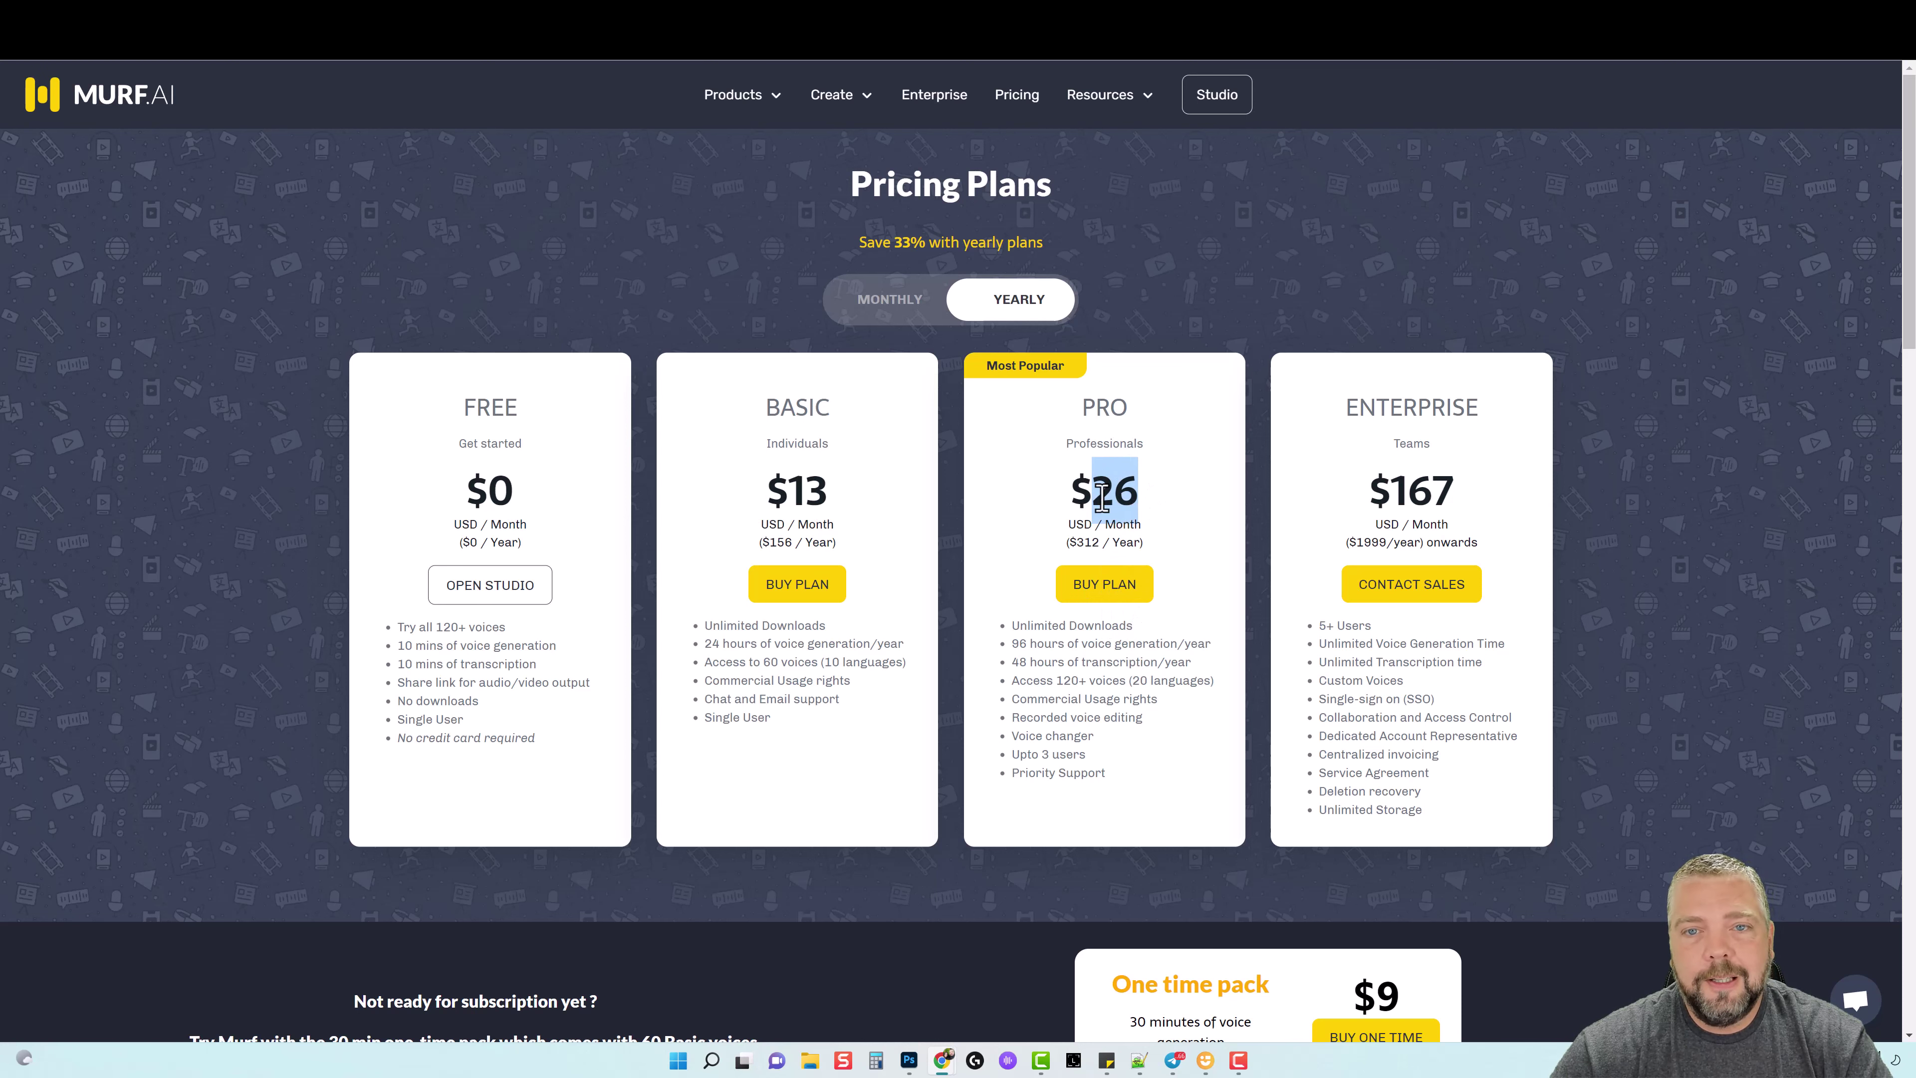
# - Switch to monthly billing and review the Pro plan's $39 price and feature list
pyautogui.click(876, 302)
pyautogui.moveTo(1079, 490); pyautogui.dragTo(1155, 496)
pyautogui.moveTo(1104, 698); pyautogui.dragTo(1116, 688)
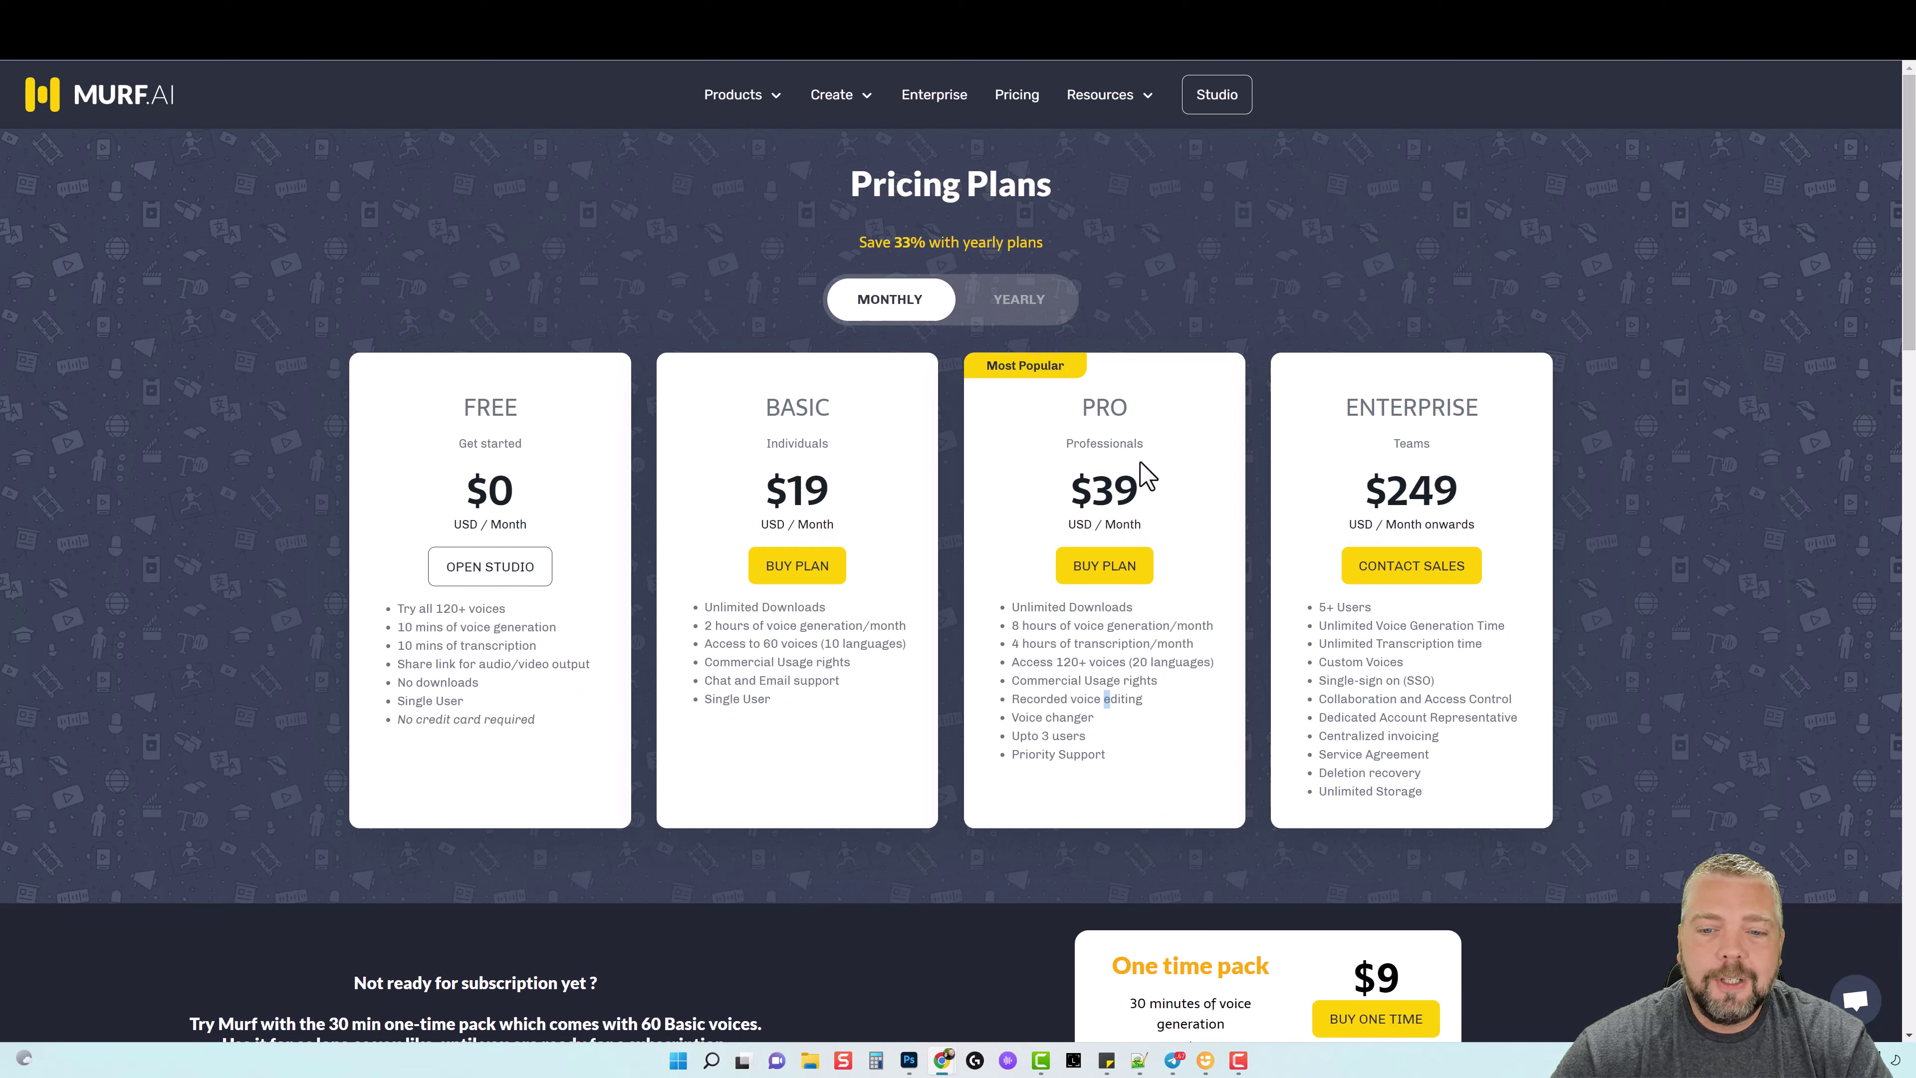
pyautogui.moveTo(1010, 604); pyautogui.dragTo(1118, 747)
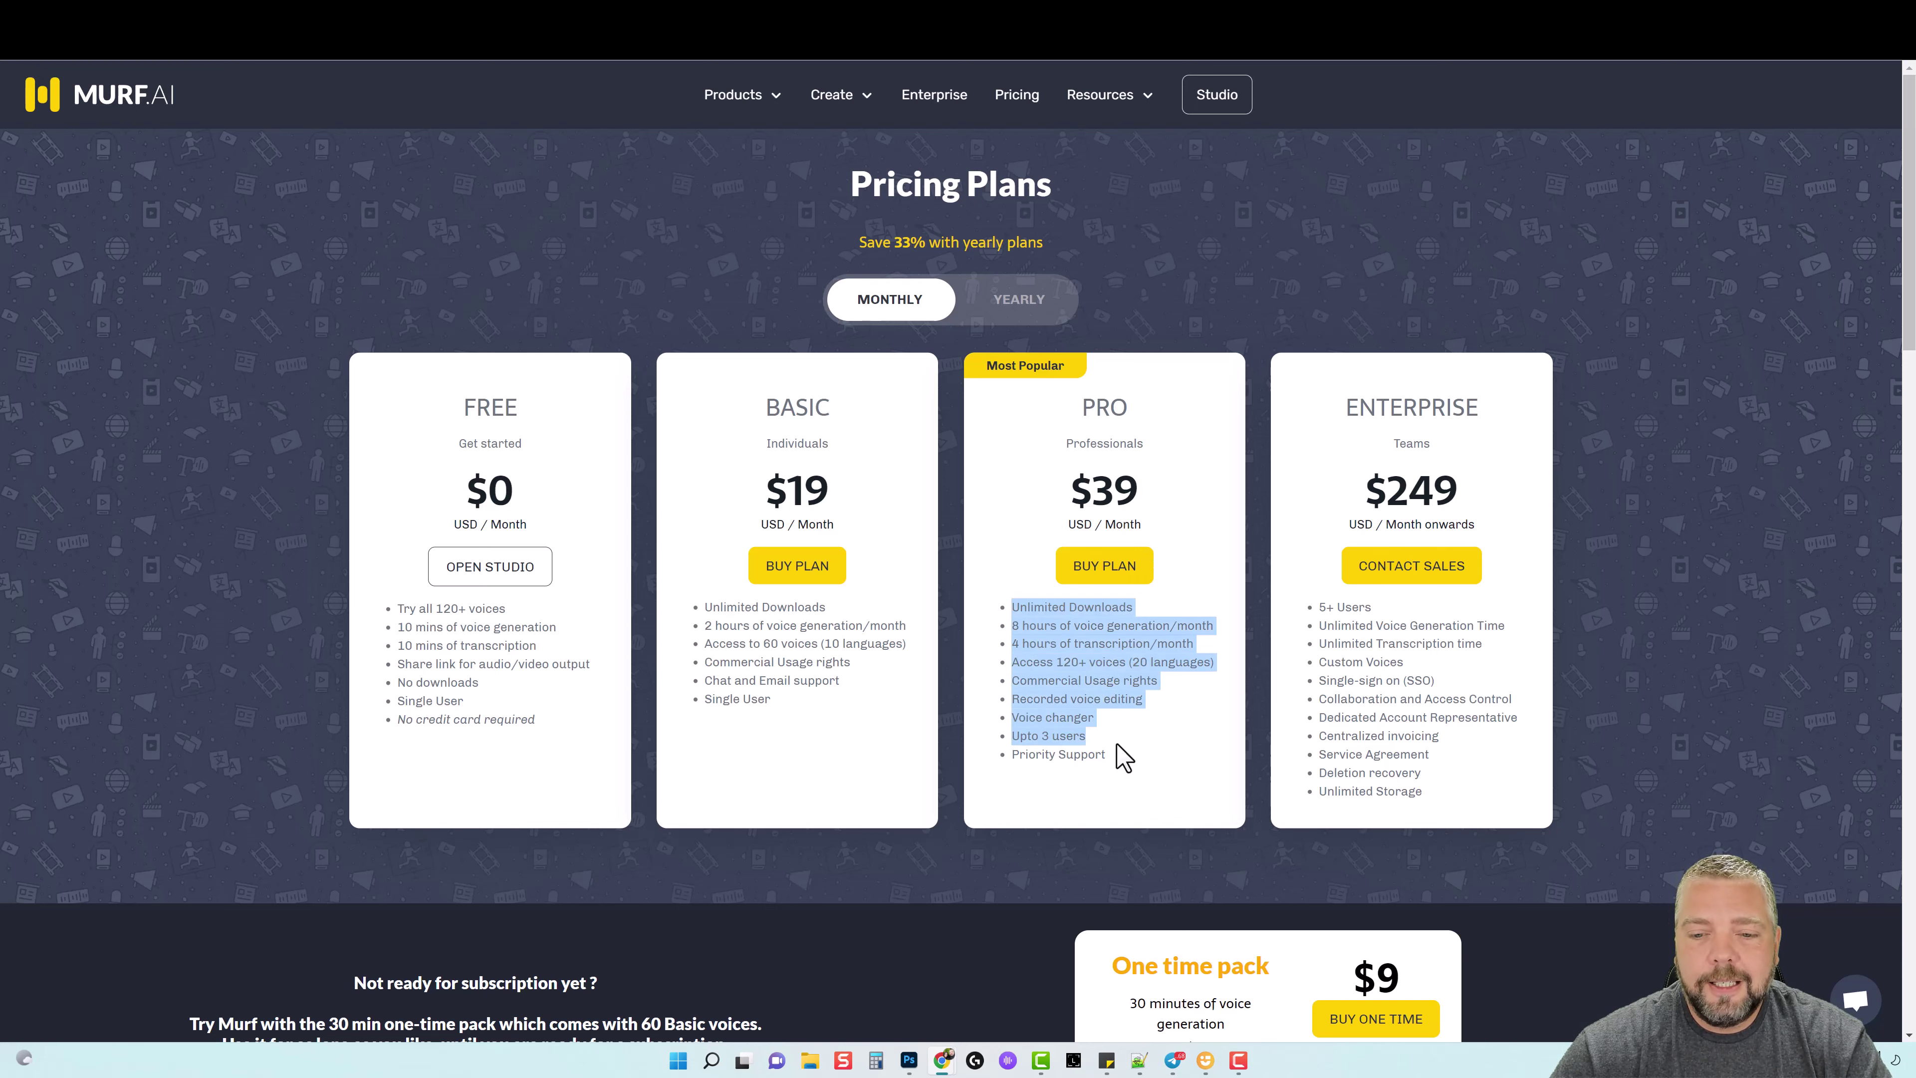
pyautogui.click(1067, 661)
pyautogui.scroll(-3, 1139, 427)
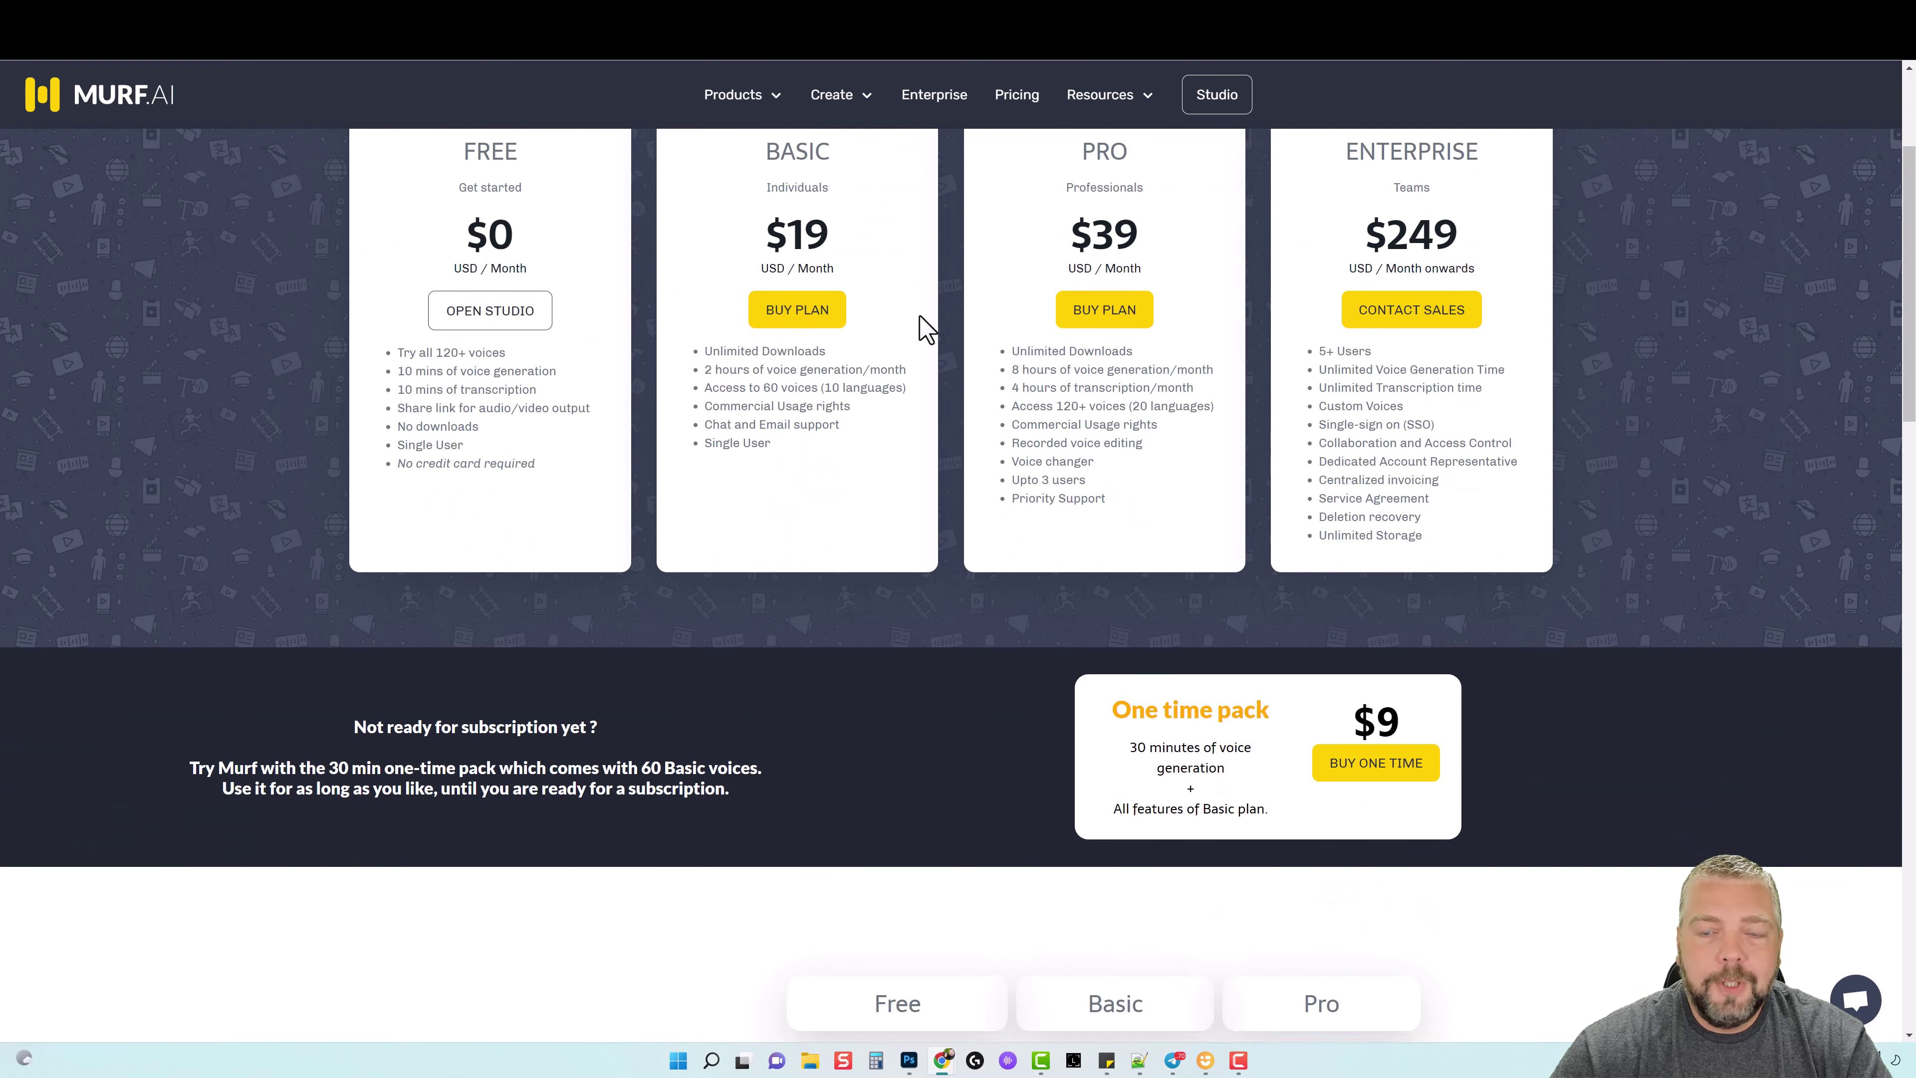
pyautogui.scroll(-3, 943, 531)
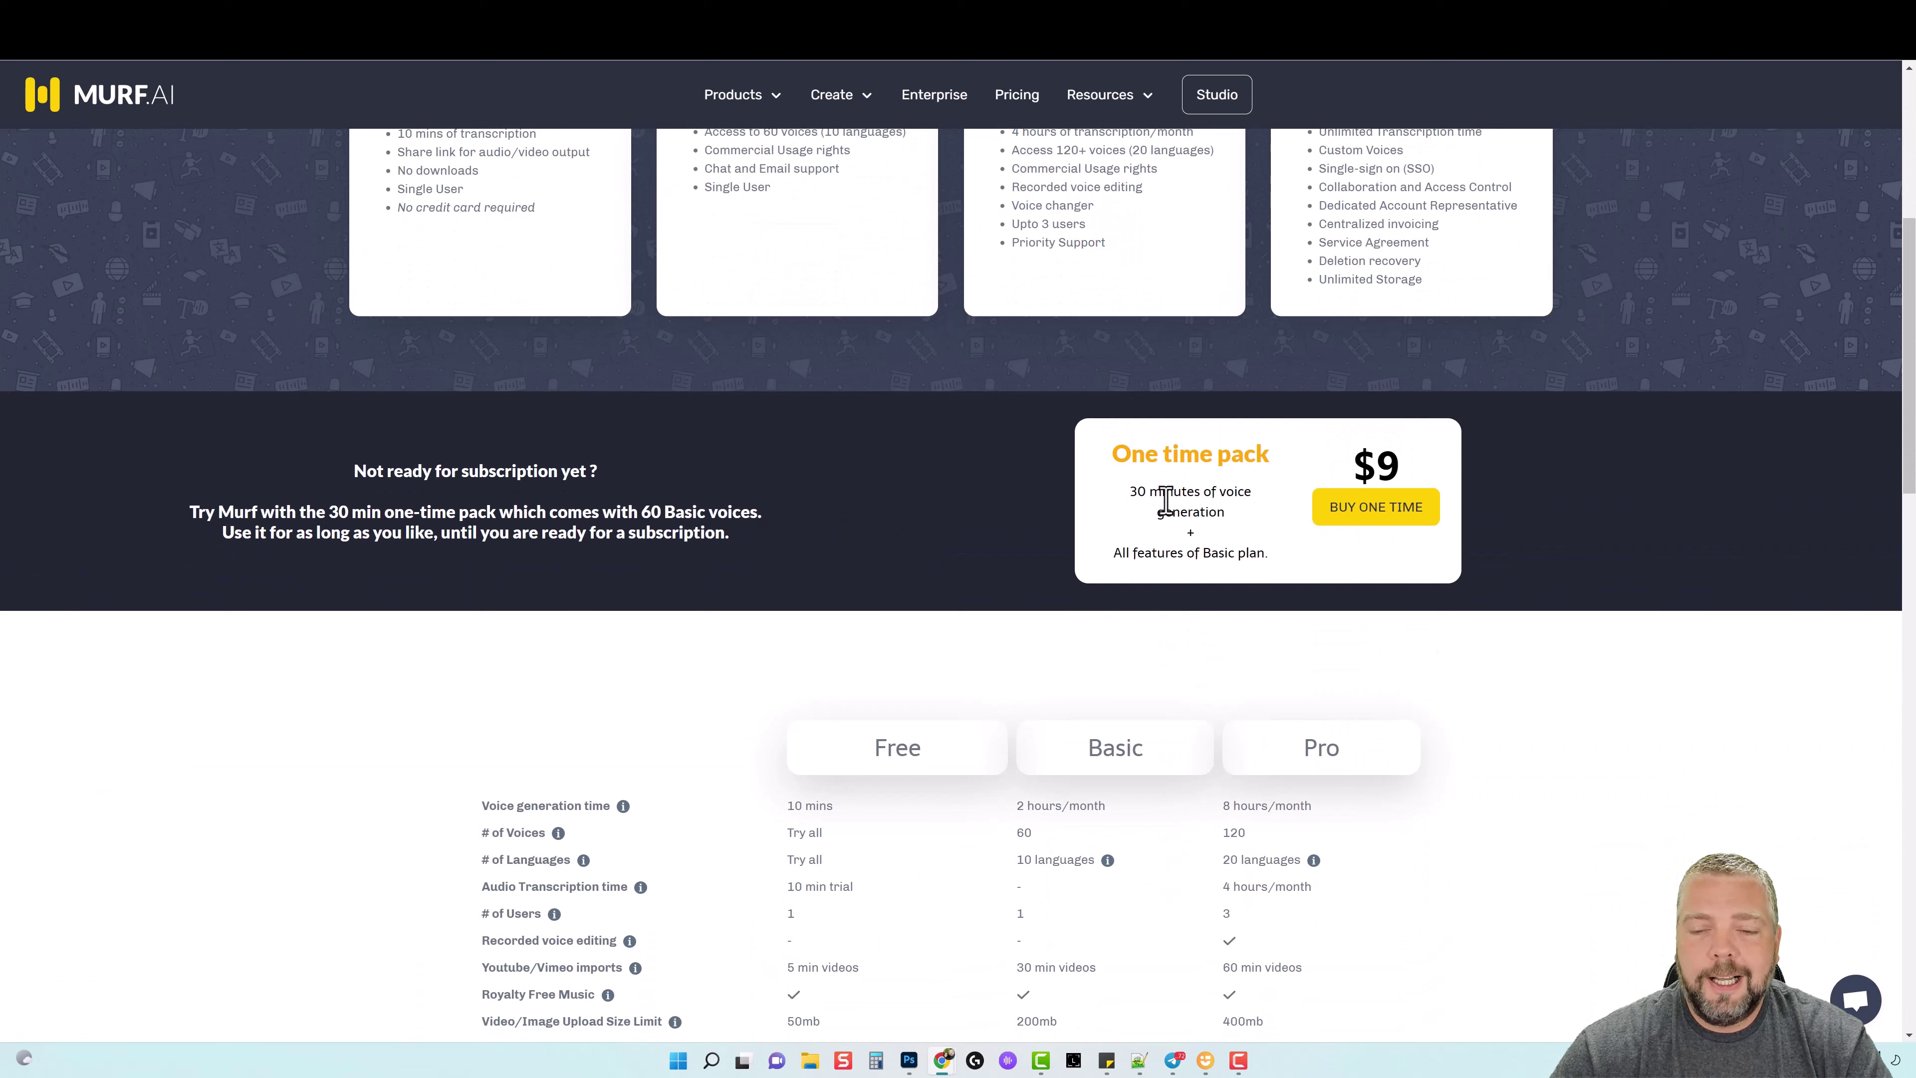
pyautogui.moveTo(1131, 491); pyautogui.dragTo(1280, 563)
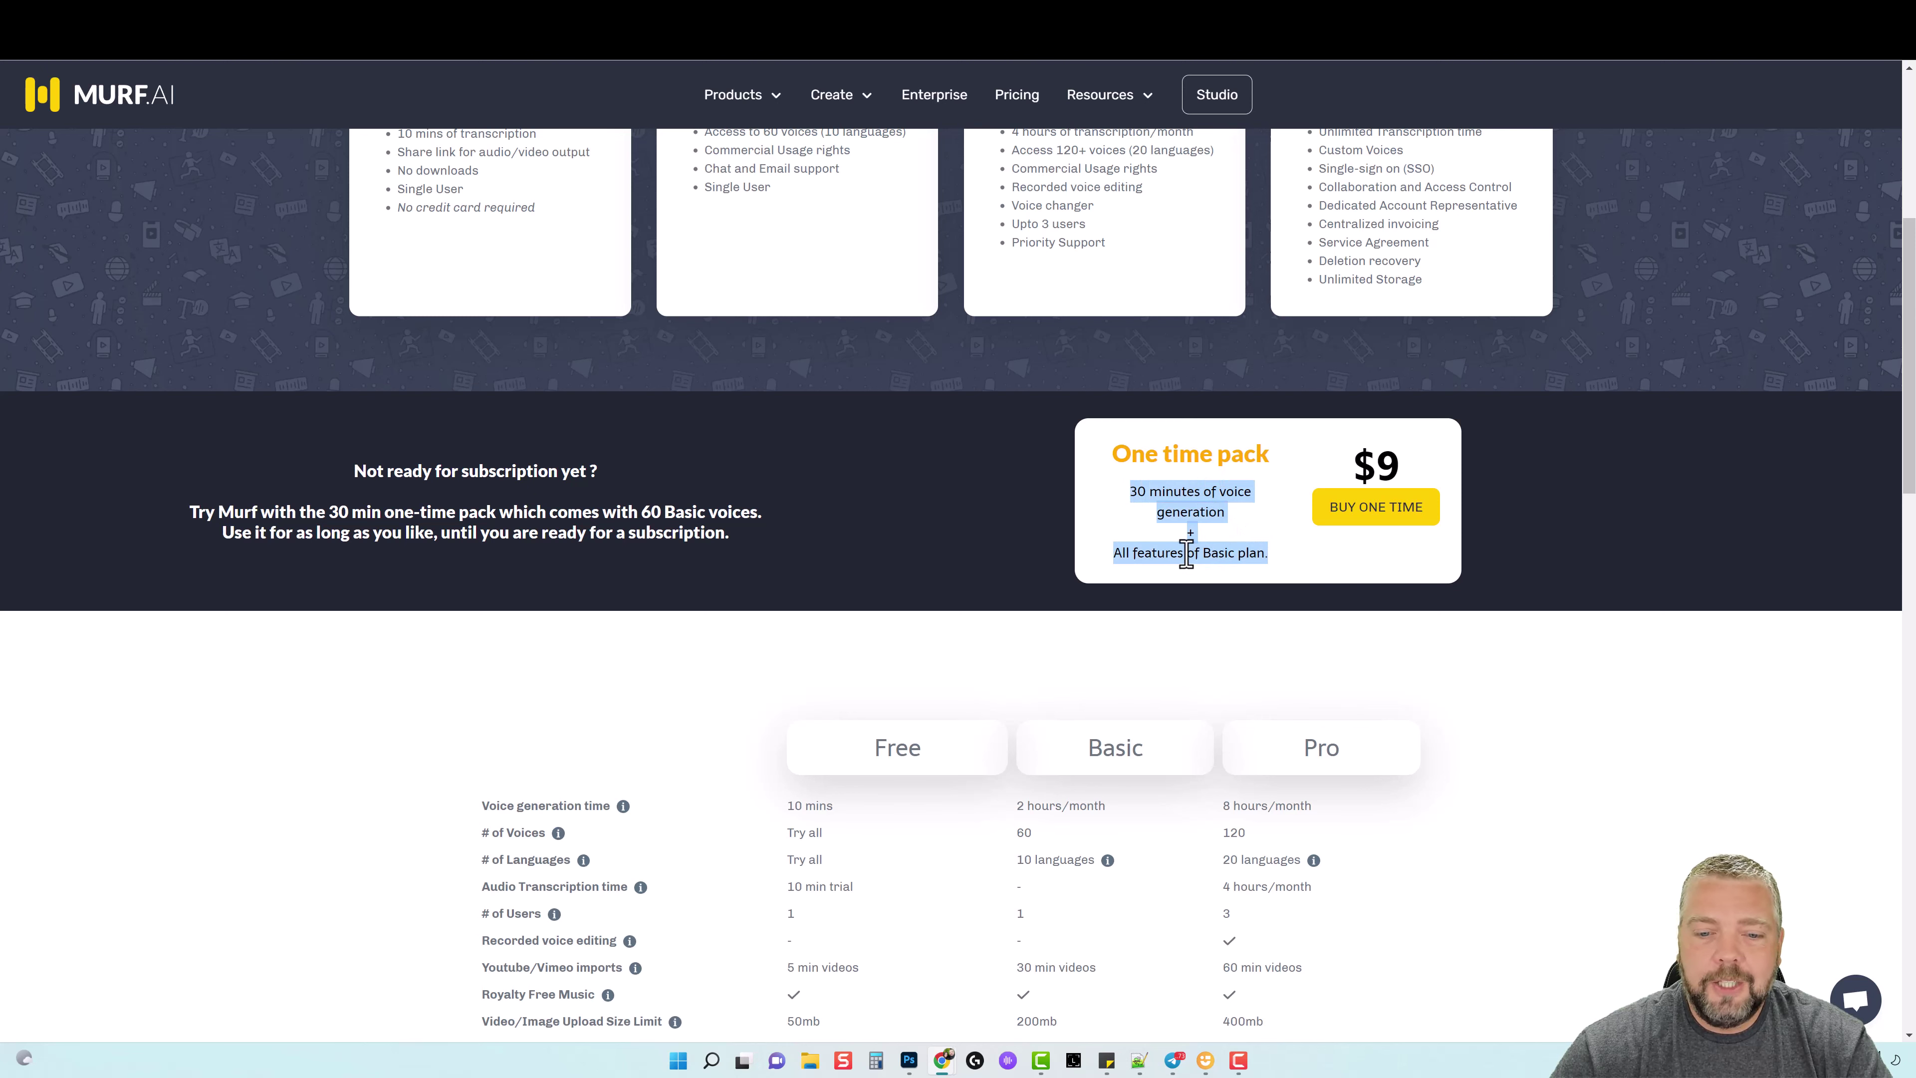
pyautogui.scroll(-5, 1192, 595)
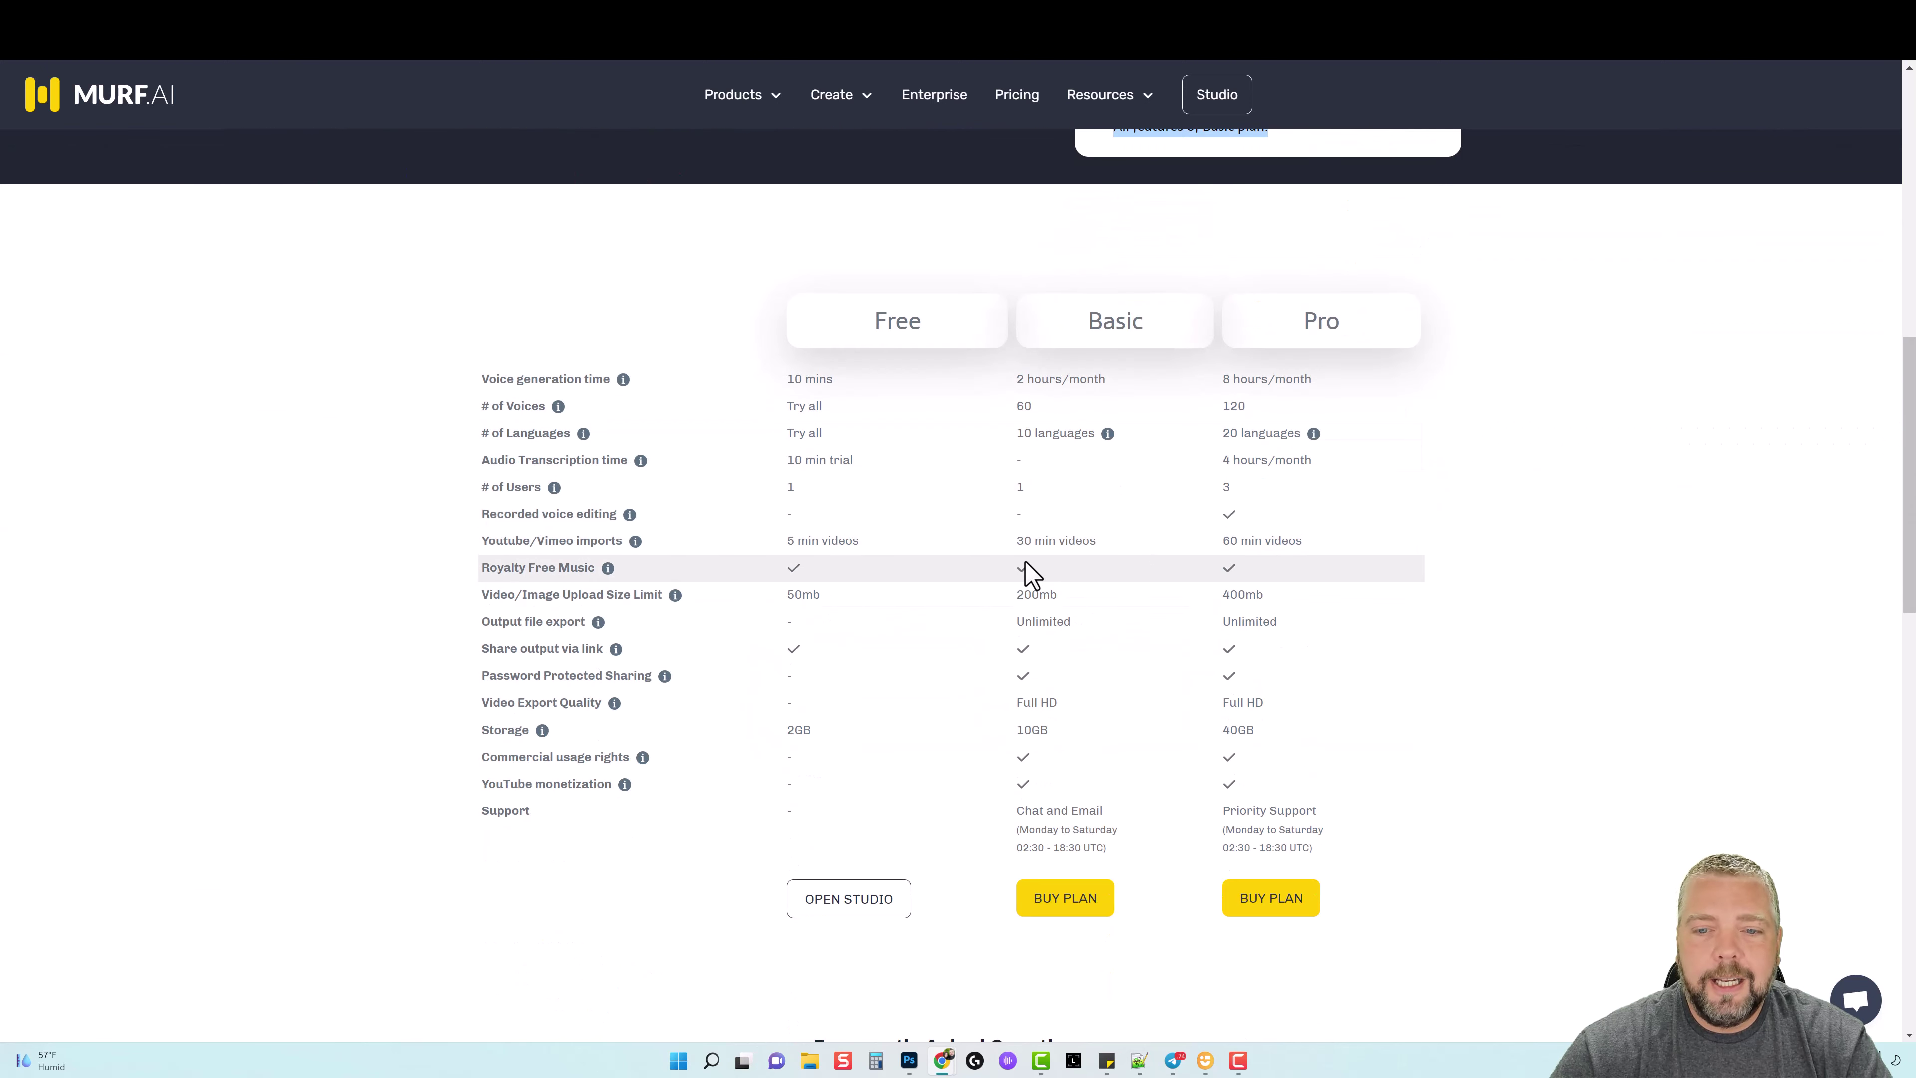
pyautogui.scroll(-10, 1076, 661)
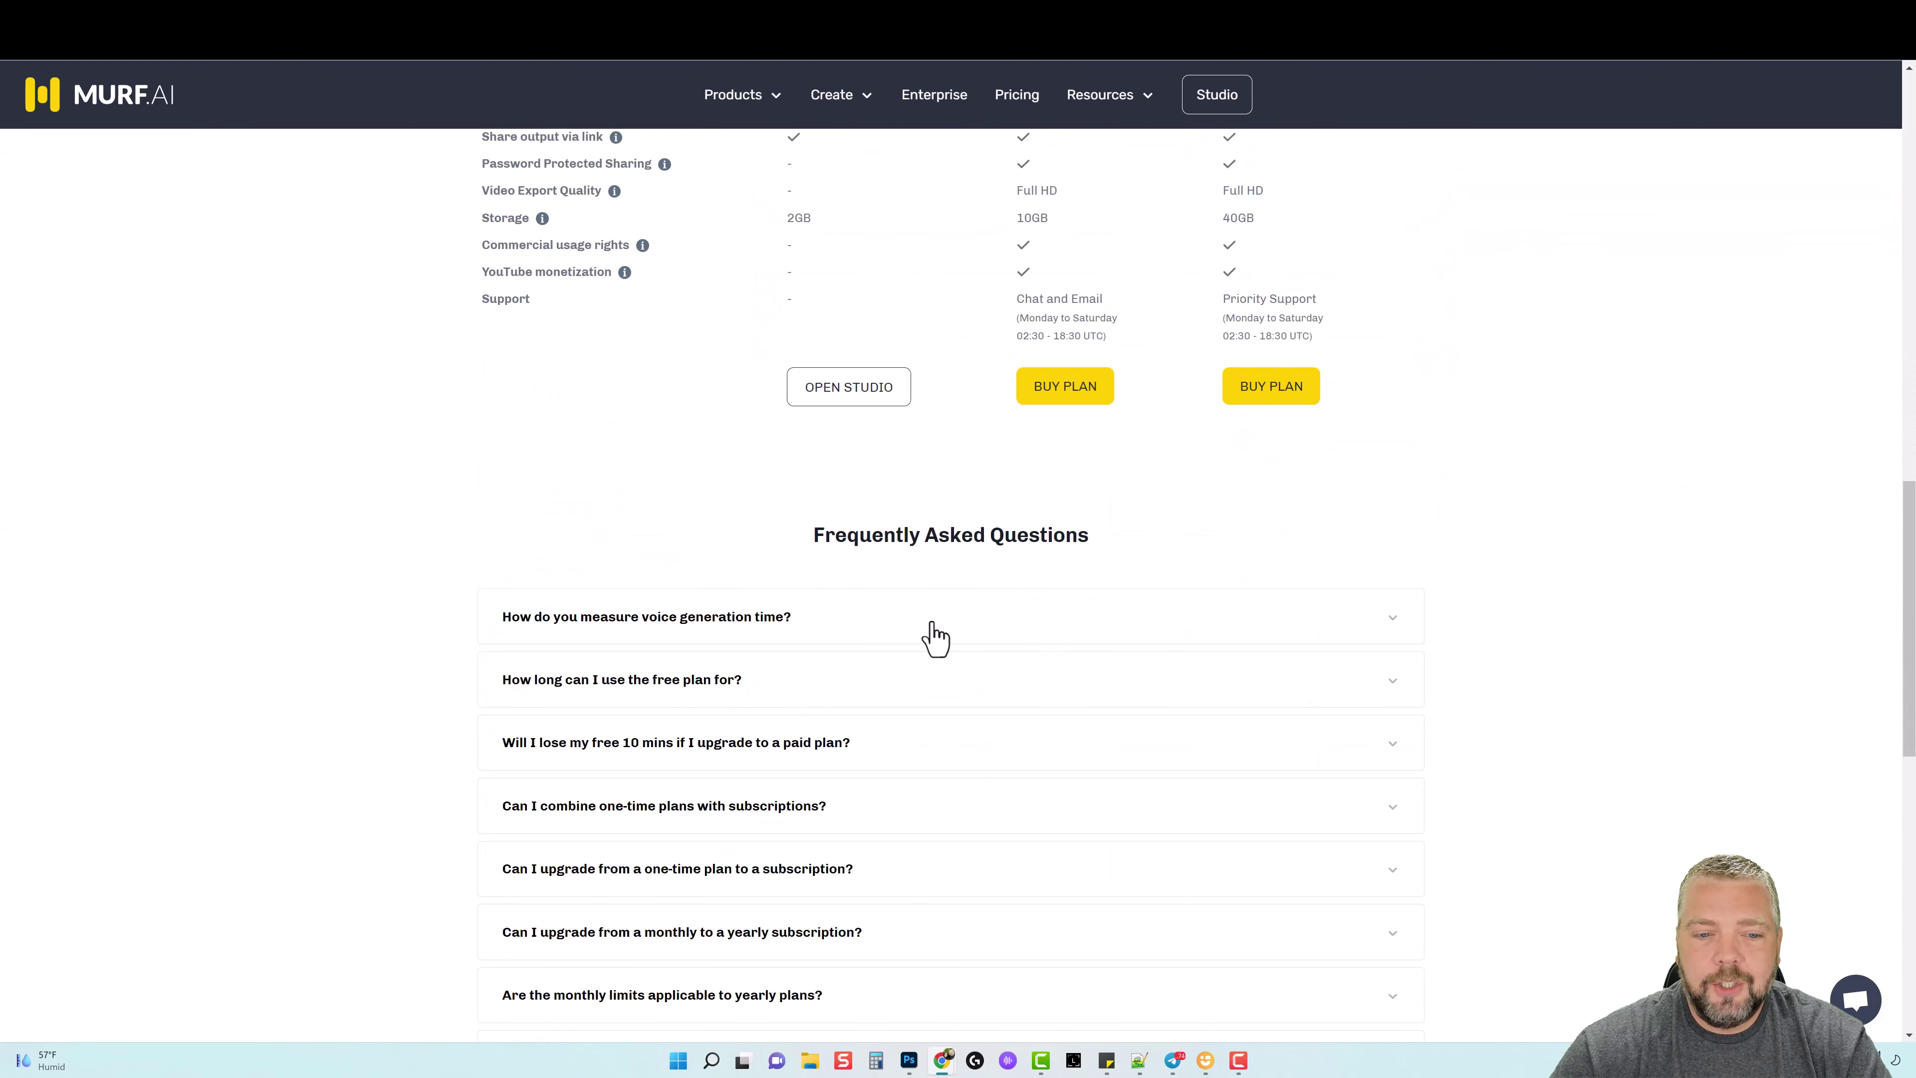
pyautogui.scroll(-5, 881, 440)
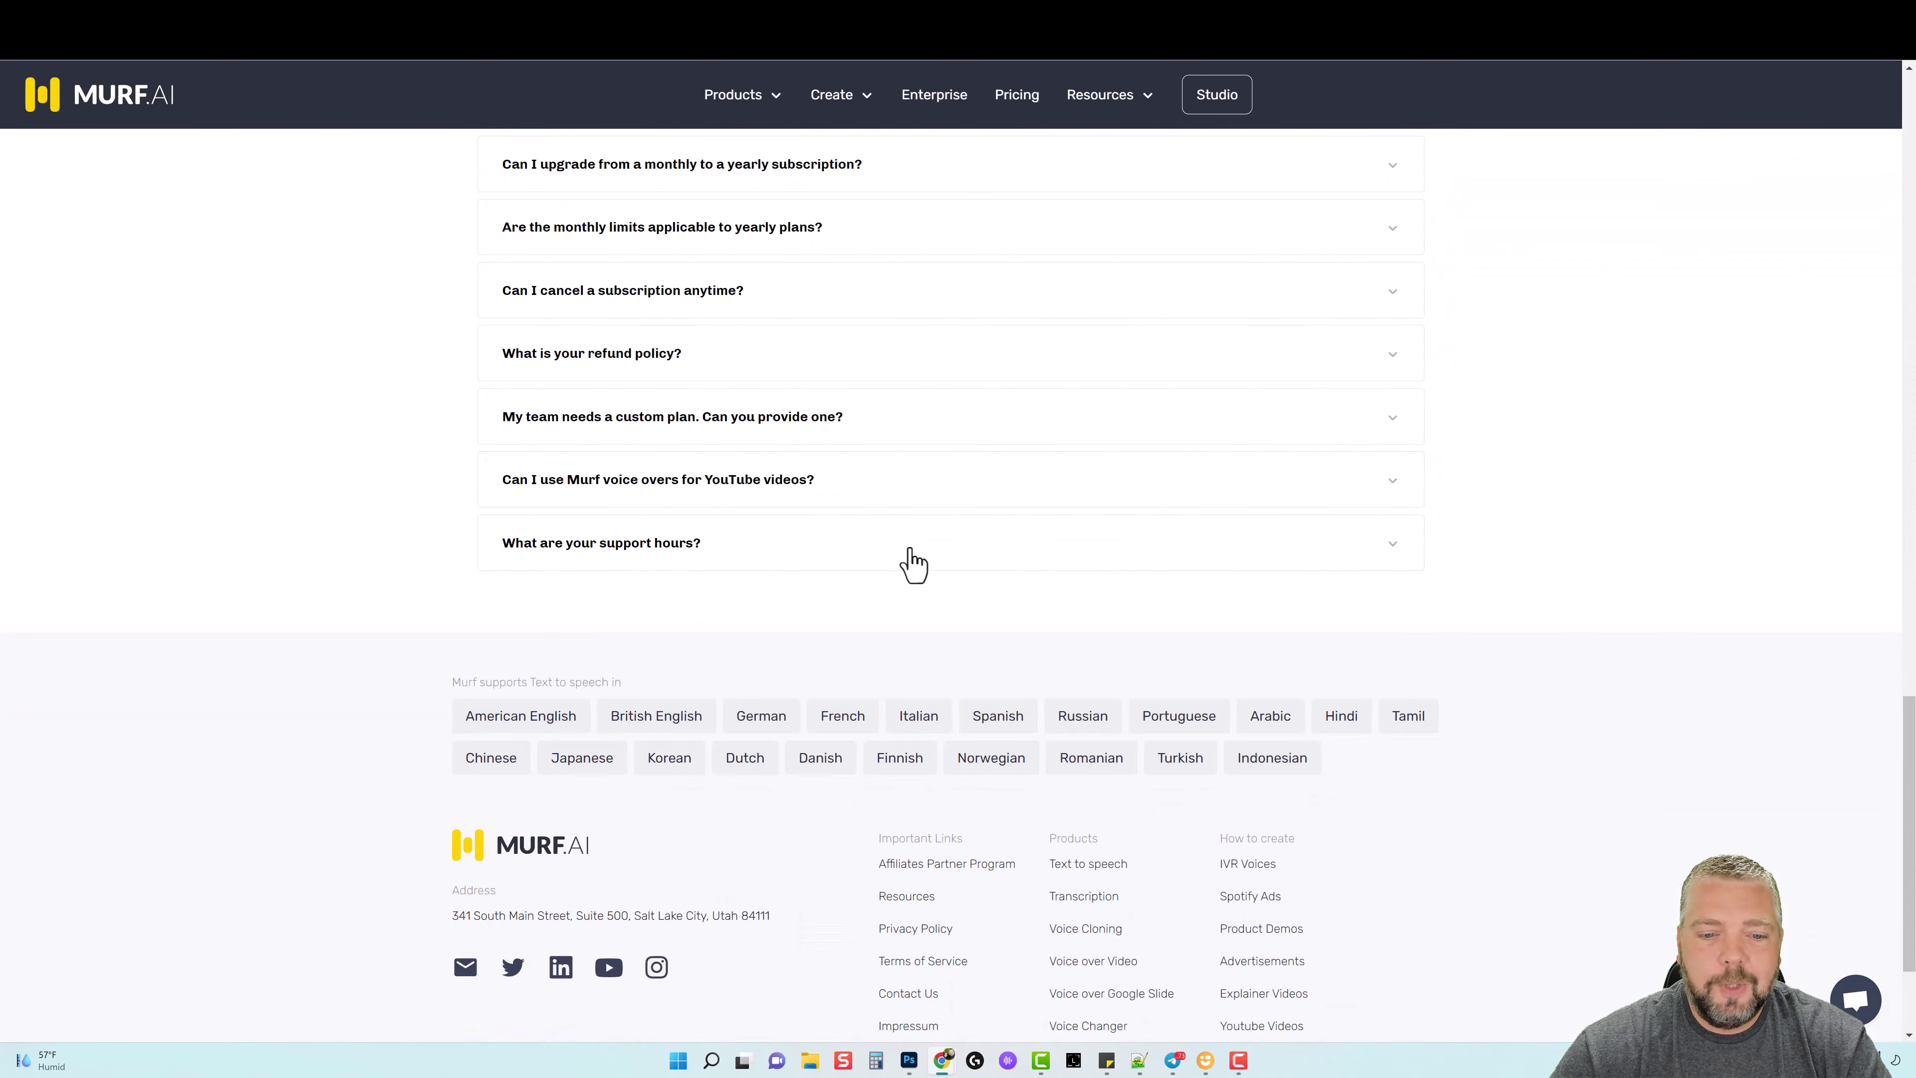
pyautogui.scroll(-3, 997, 681)
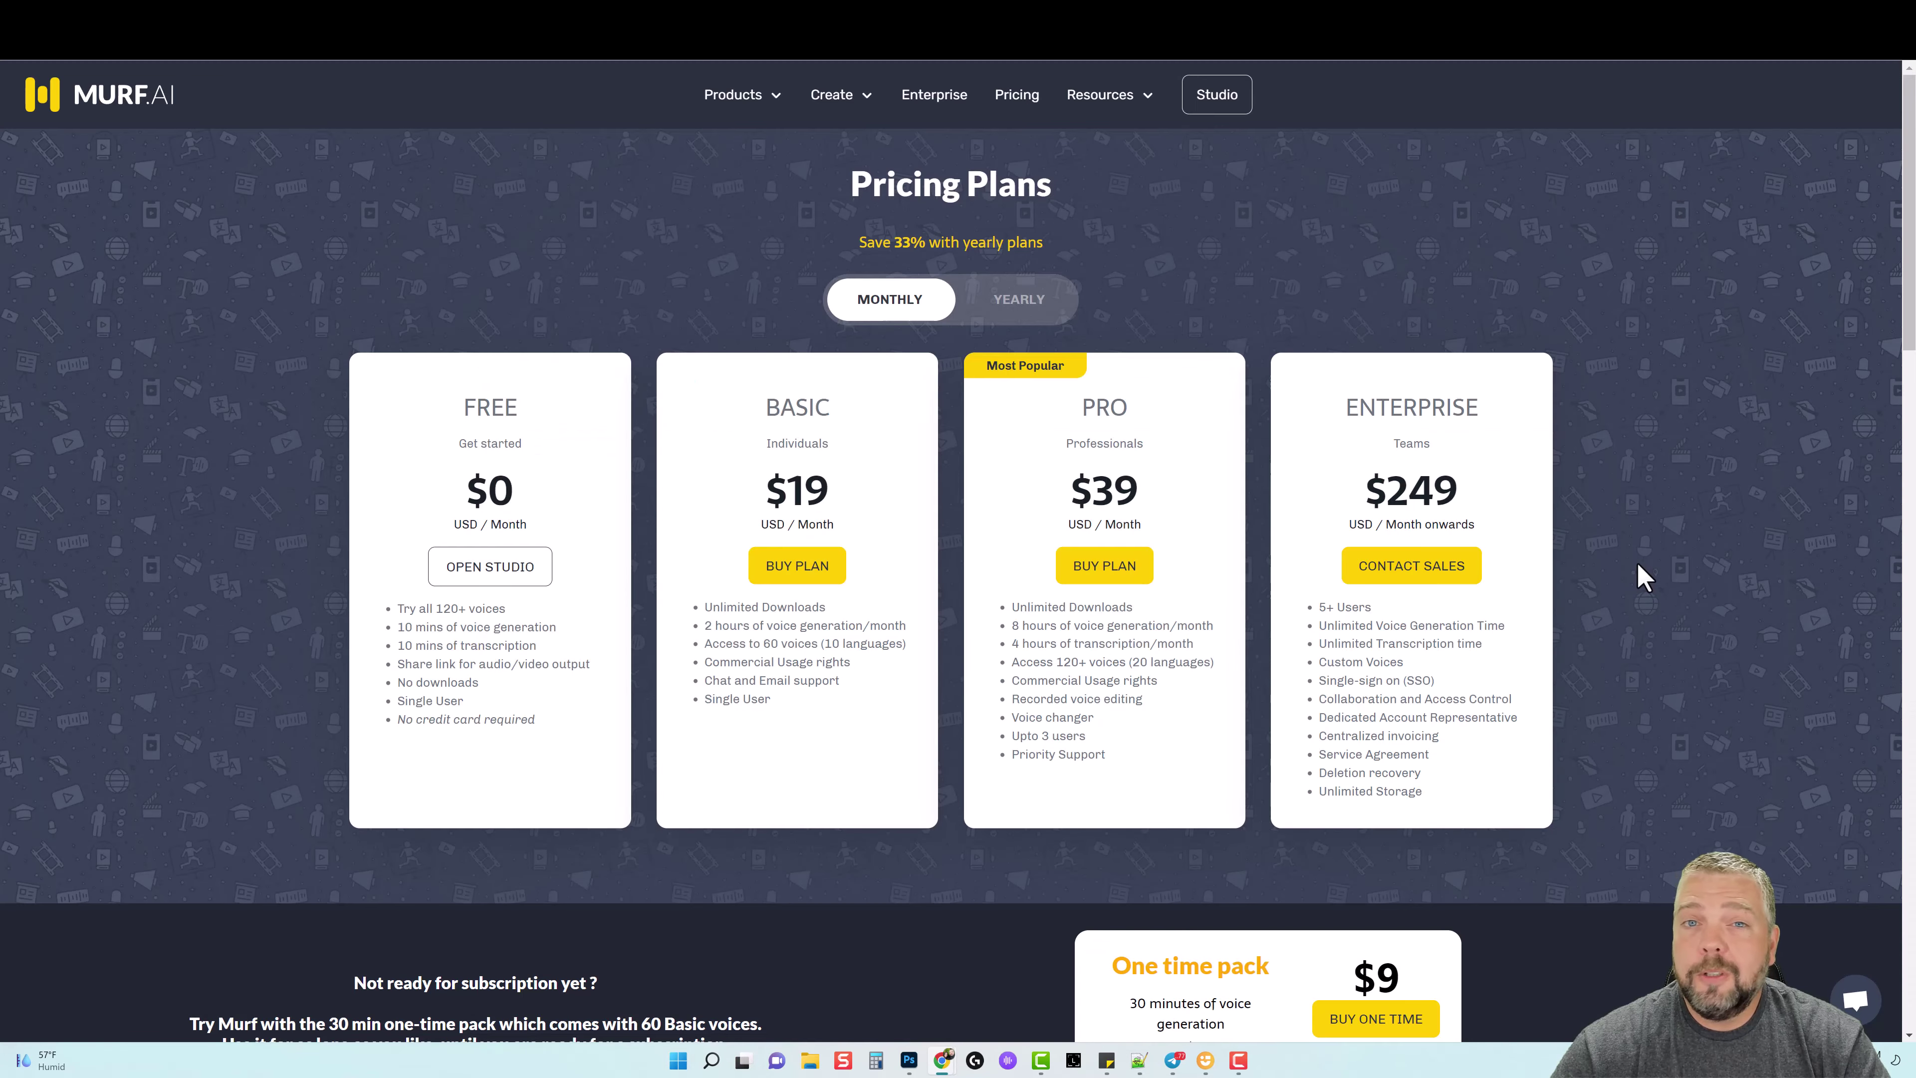